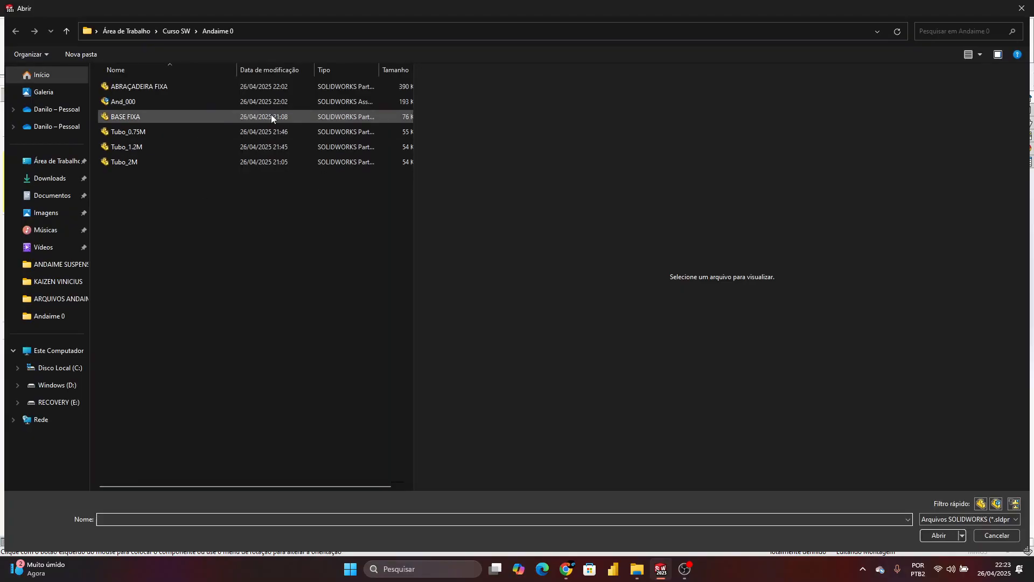
double_click(309, 141)
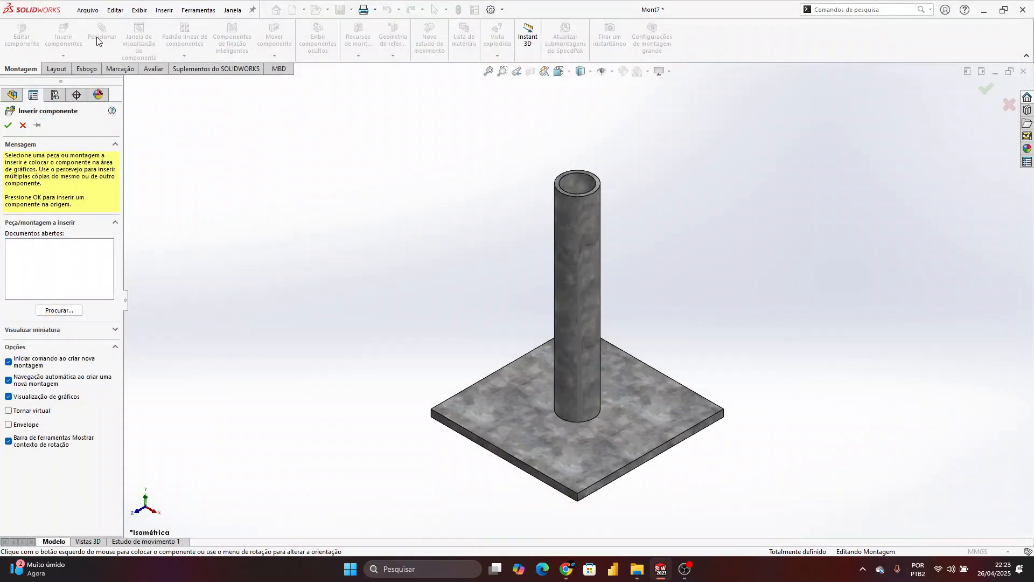
key("Escape")
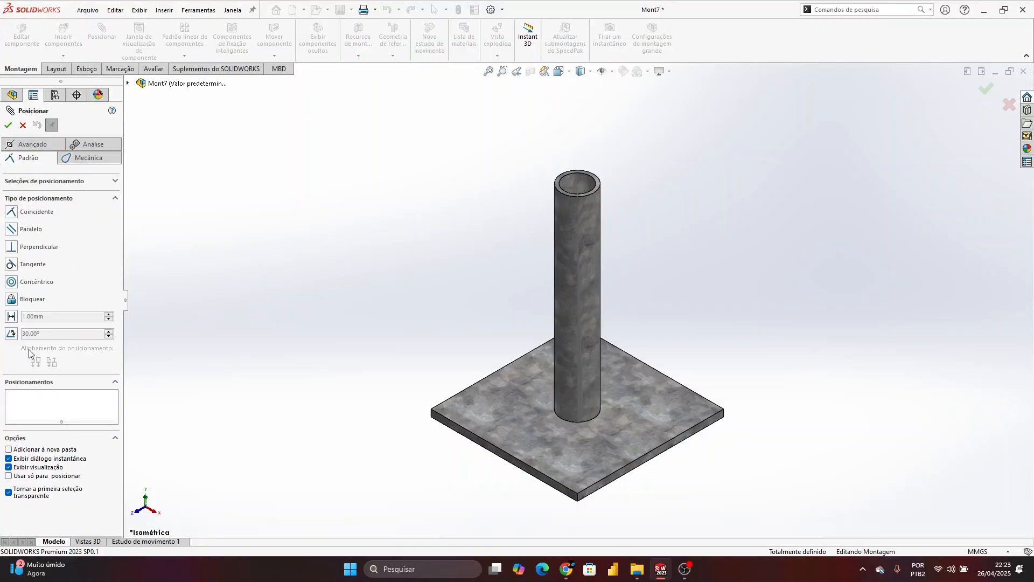
key("Escape")
Insert the part Tubo_2M into the assembly and place it upright beside the fixed base
scroll(539, 282, "up", 3)
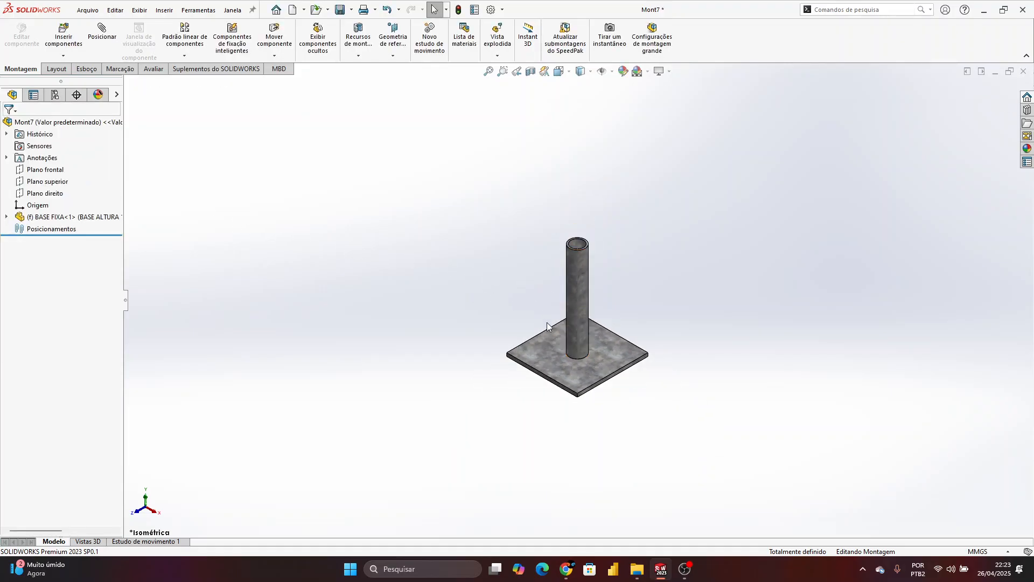
middle_click_drag(554, 341, 524, 324, "ctrl")
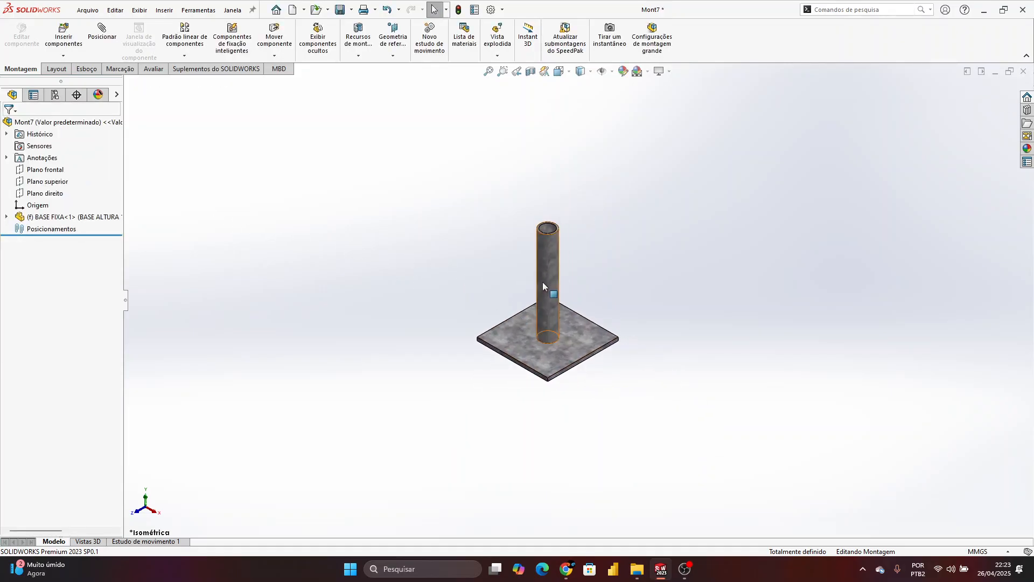
left_click(68, 37)
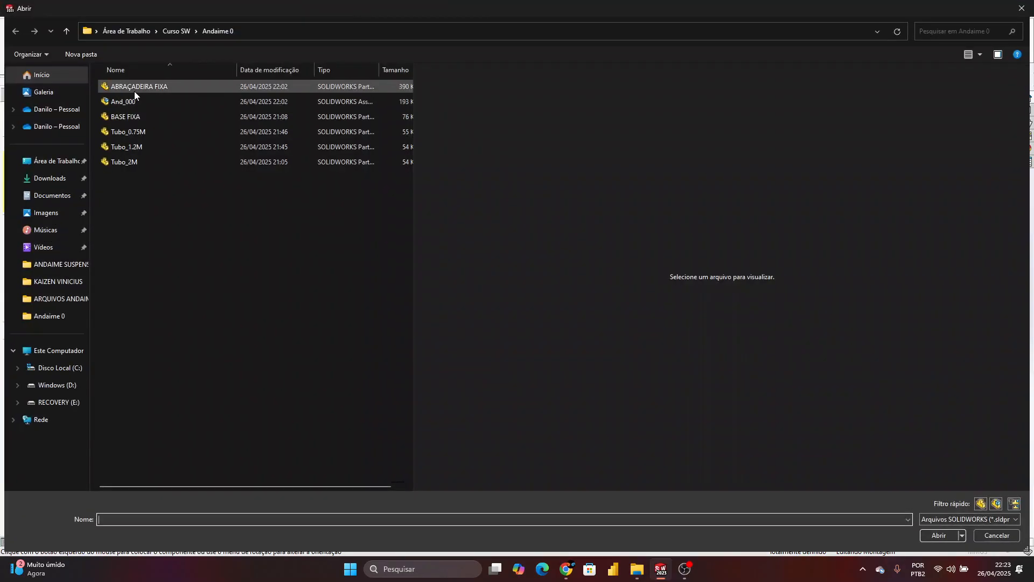
left_click(127, 162)
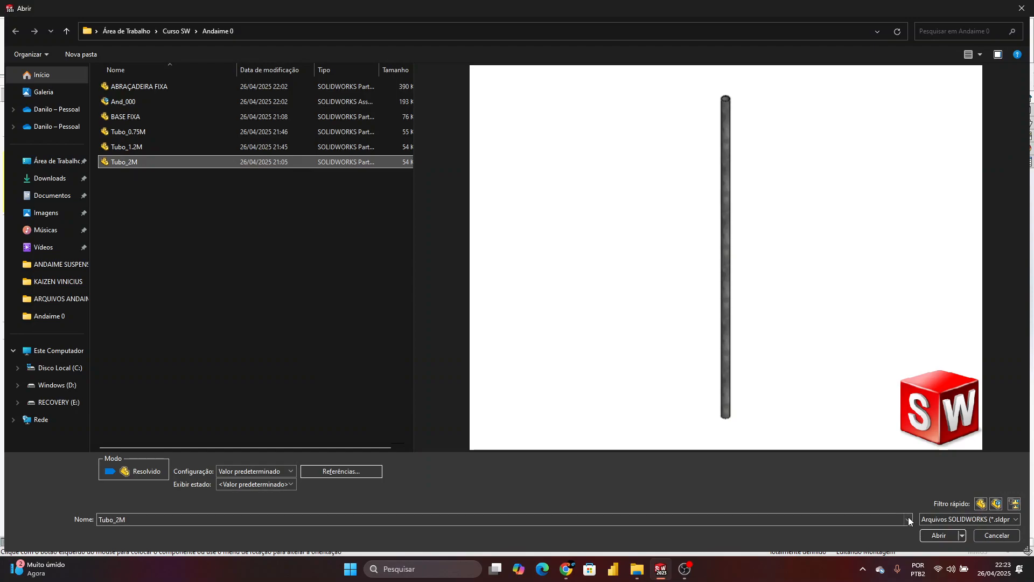
left_click(937, 536)
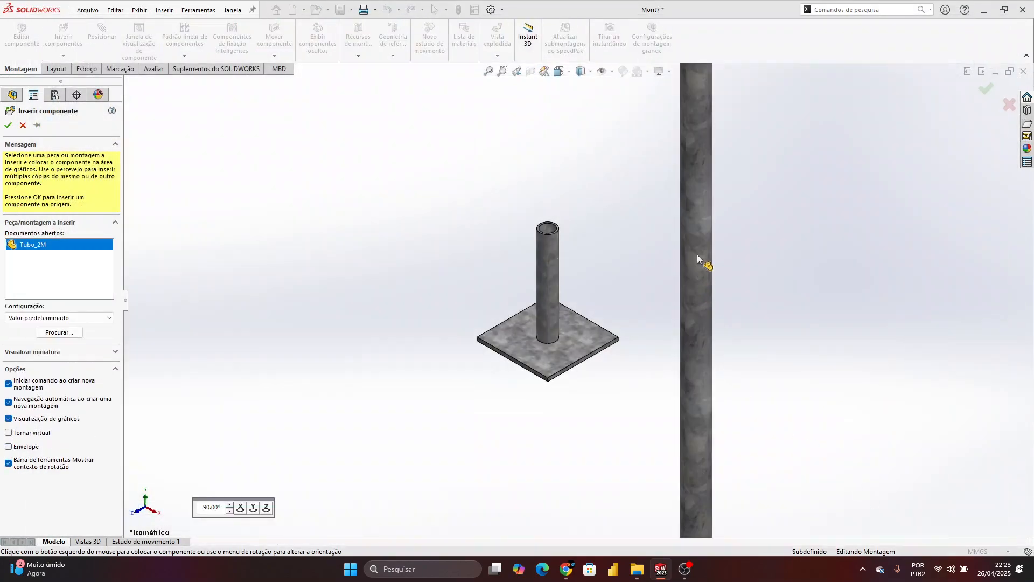
left_click(619, 247)
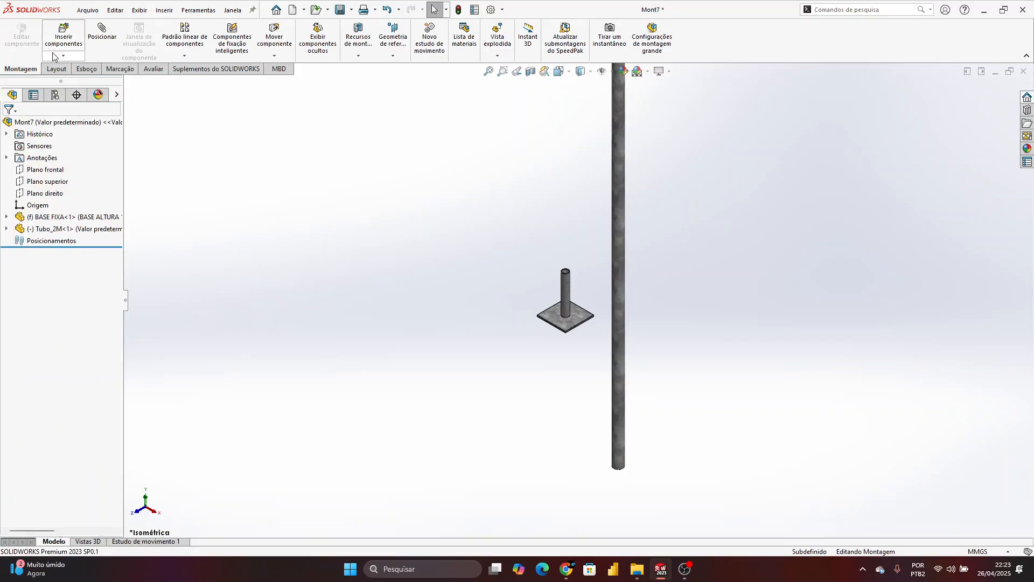
Add a concentric mate between the outer face of Tubo_2M and the cylindrical post of the base
left_click(100, 36)
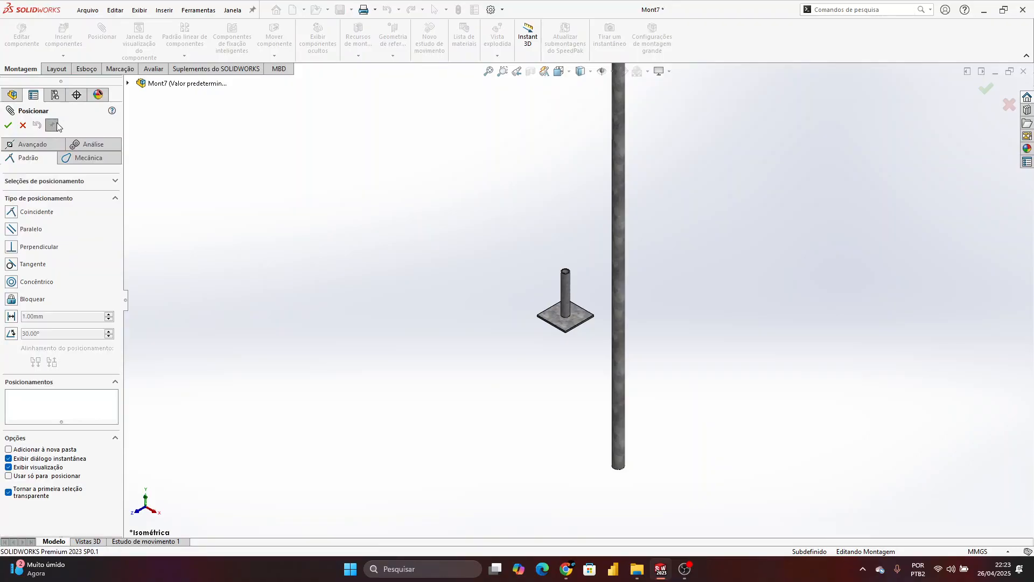
scroll(646, 300, "down", 4)
left_click(590, 282)
left_click(440, 256)
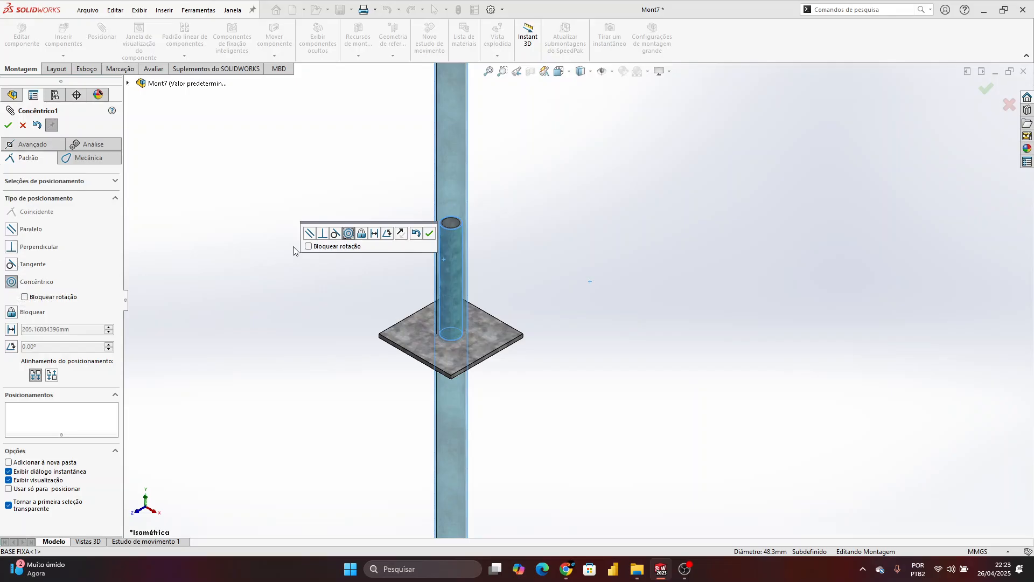
left_click(8, 124)
Add a coincident mate between the lower annular end face of Tubo_2M and the top face of the base plate, and finish mating
scroll(527, 387, "up", 4)
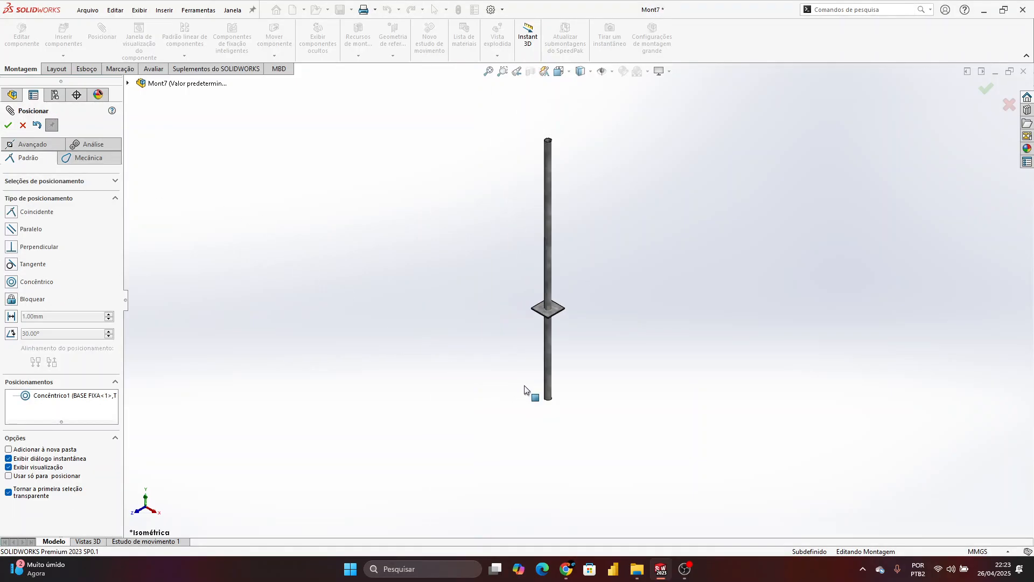
scroll(561, 321, "down", 10)
middle_click_drag(537, 307, 609, 129)
scroll(539, 215, "up", 3)
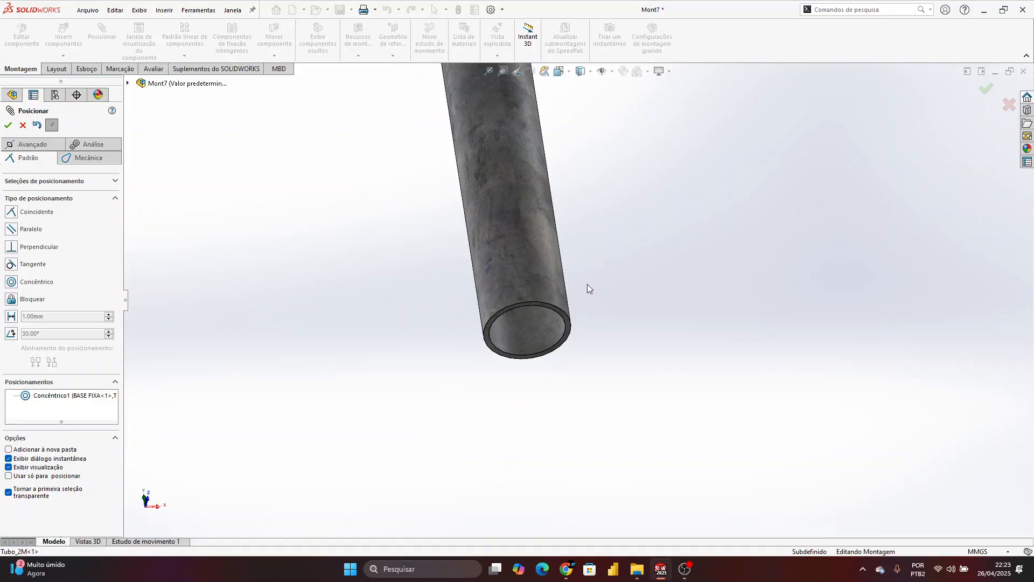
middle_click_drag(593, 278, 539, 279)
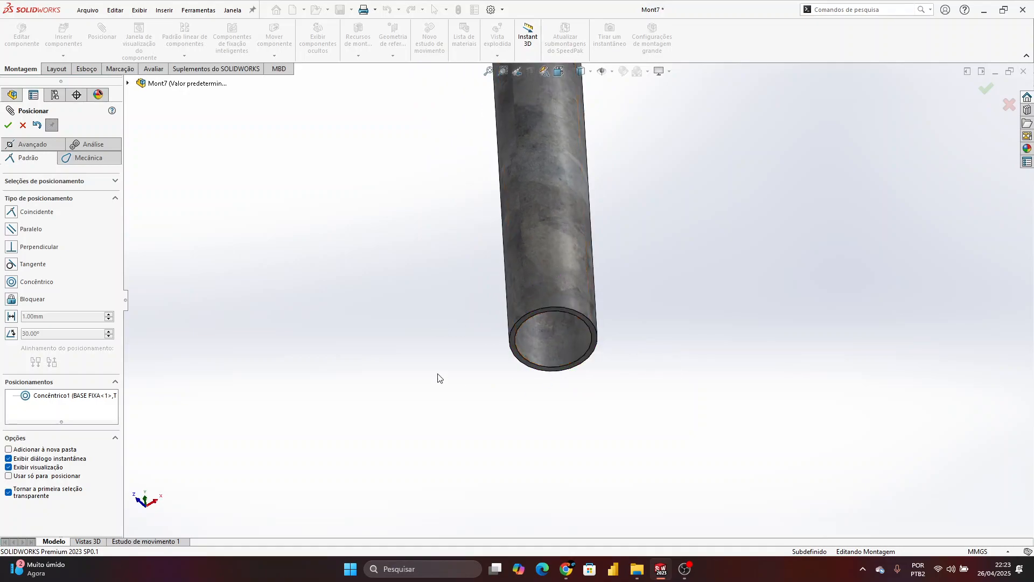
scroll(539, 340, "down", 3)
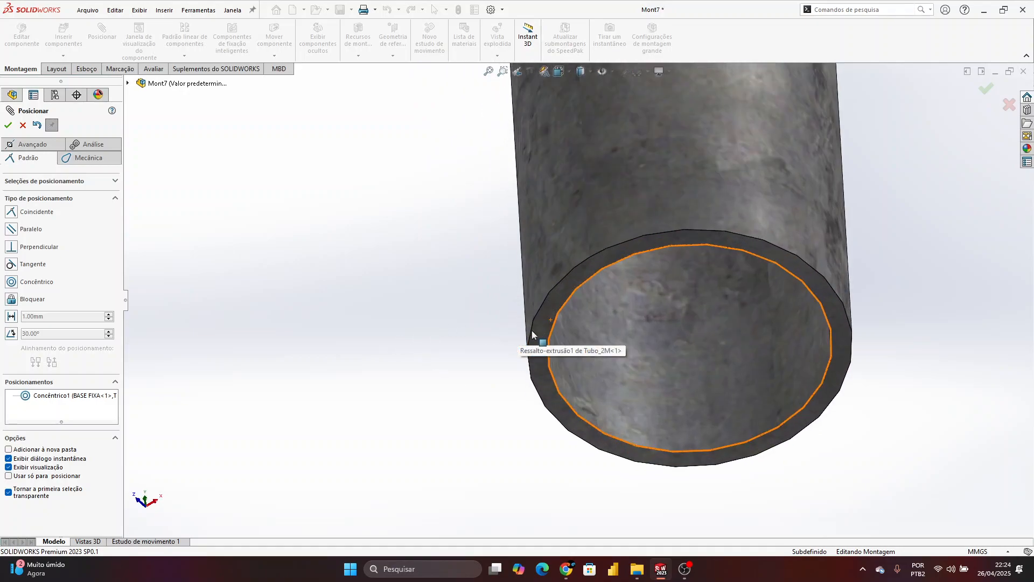
scroll(546, 321, "down", 4)
scroll(560, 307, "up", 10)
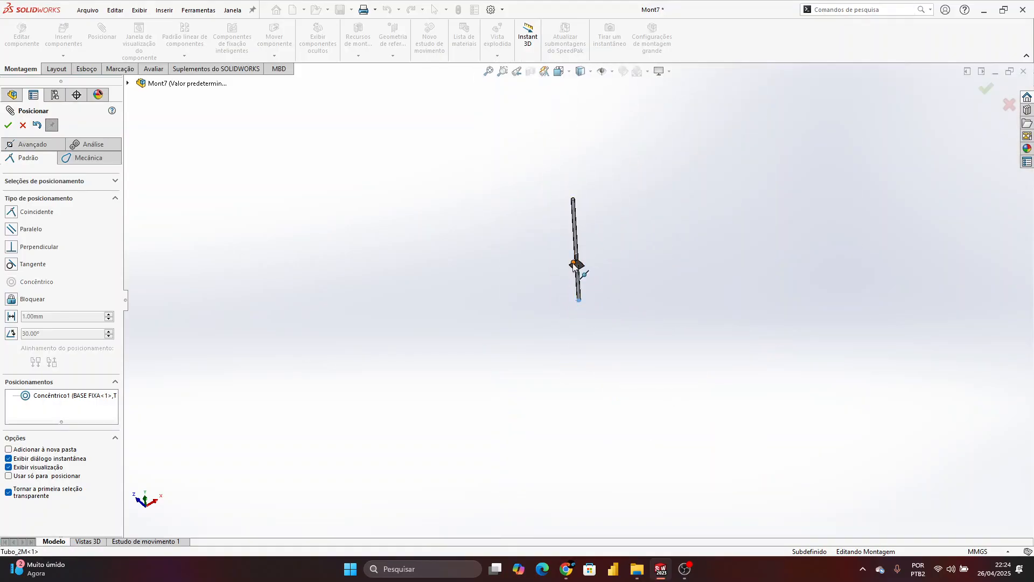
middle_click_drag(578, 265, 506, 513)
scroll(584, 305, "down", 5)
scroll(583, 194, "down", 7)
middle_click_drag(568, 185, 542, 209)
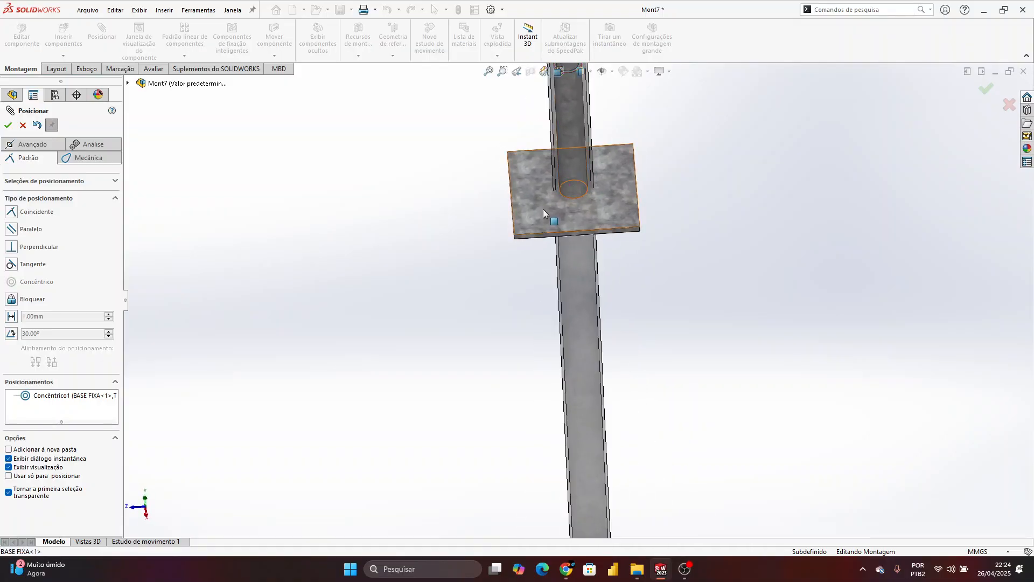
scroll(536, 201, "down", 5)
left_click(536, 203)
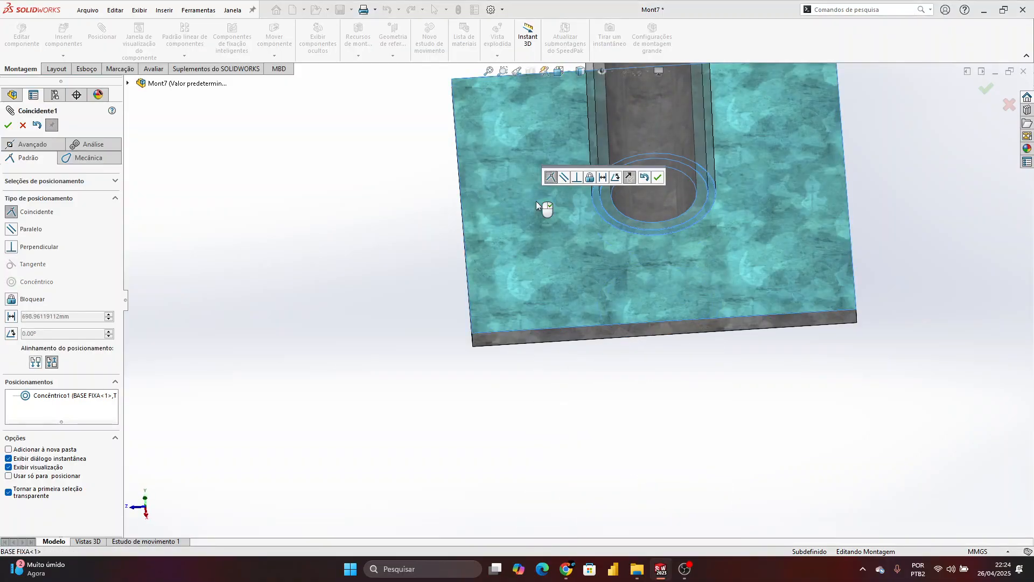
left_click(6, 129)
scroll(488, 263, "up", 6)
middle_click_drag(541, 277, 540, 233)
scroll(606, 279, "down", 1)
scroll(606, 279, "down", 3)
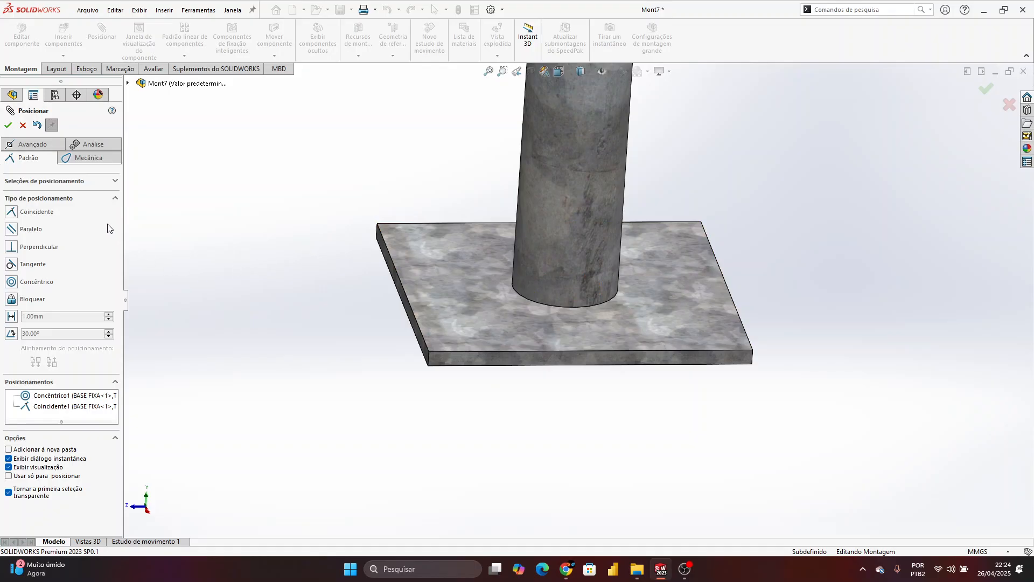
left_click(7, 125)
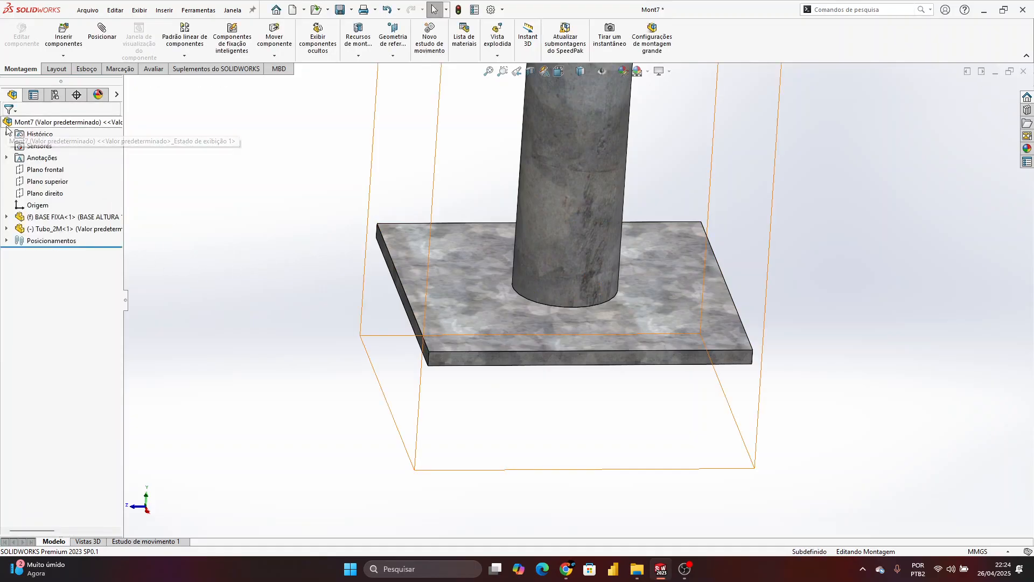
Insert the part ABRAÇADEIRA FIXA and place it beside the tube, a little above the base plate
key("ctrl+7")
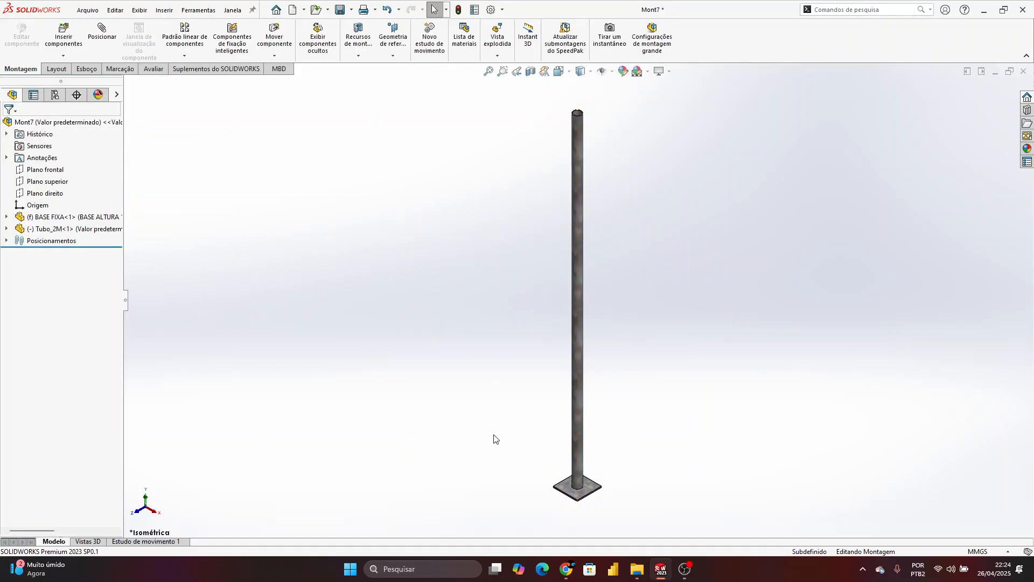
left_click(67, 45)
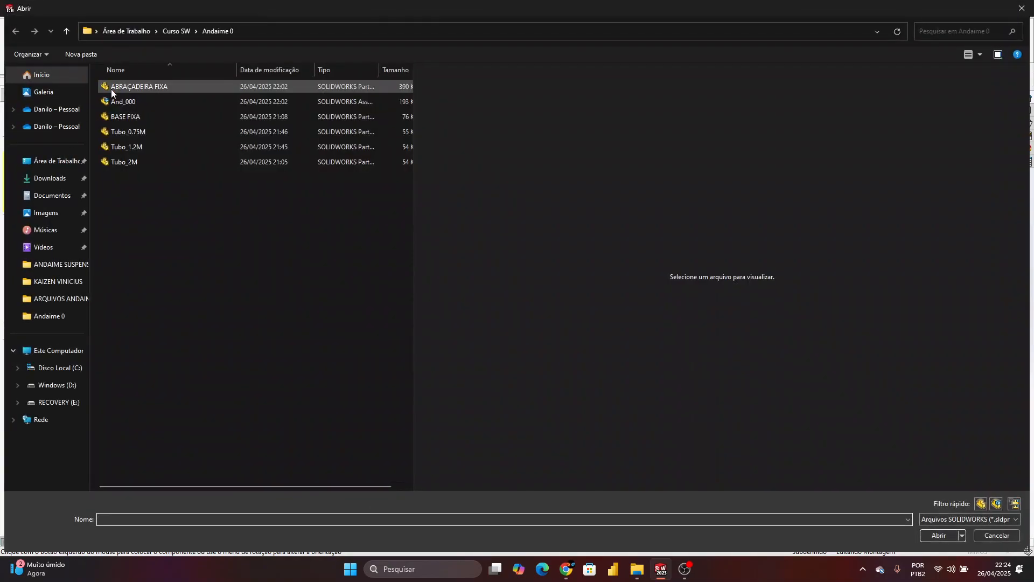
left_click(111, 88)
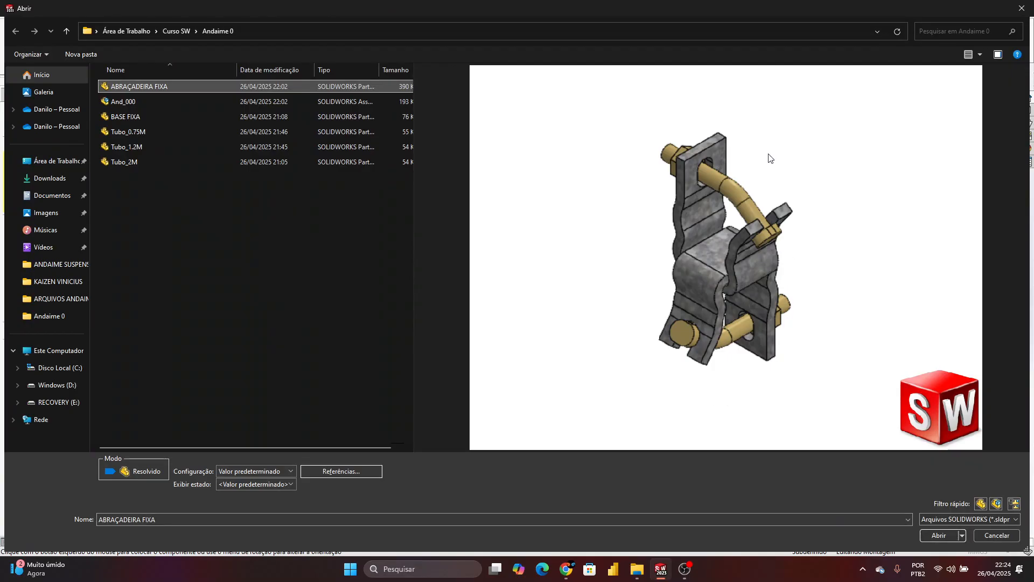
left_click(939, 534)
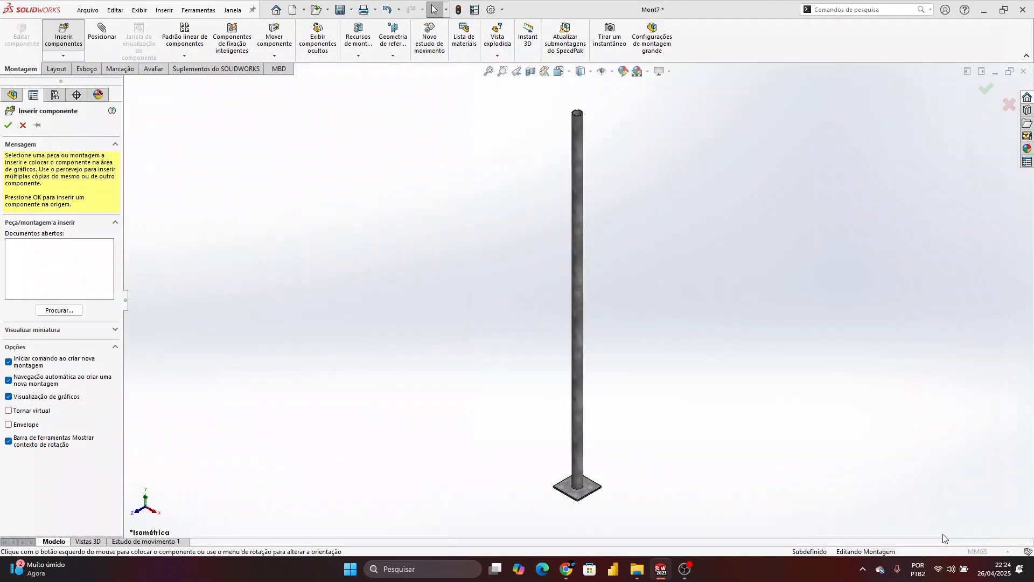
scroll(619, 467, "down", 5)
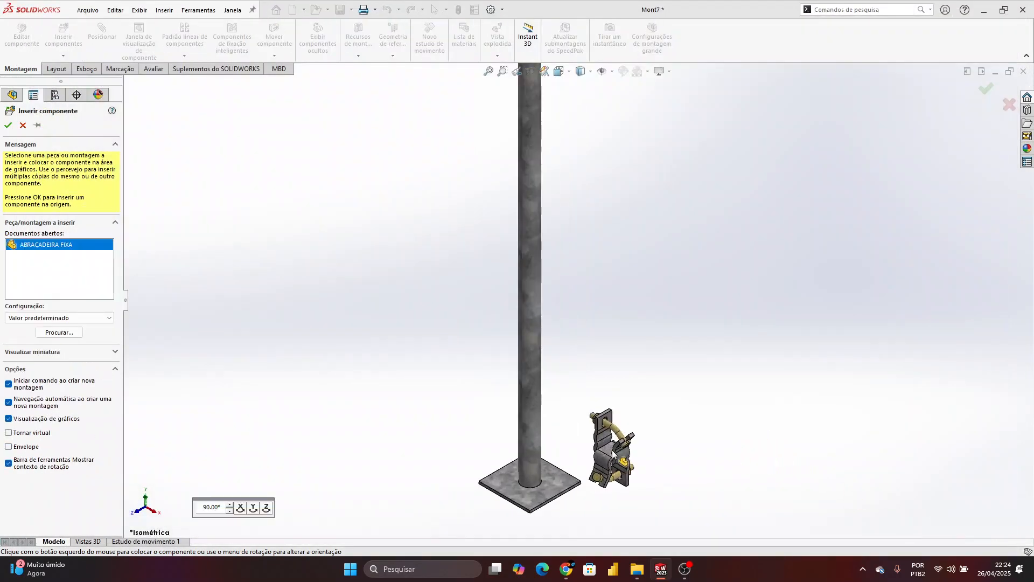
left_click(607, 403)
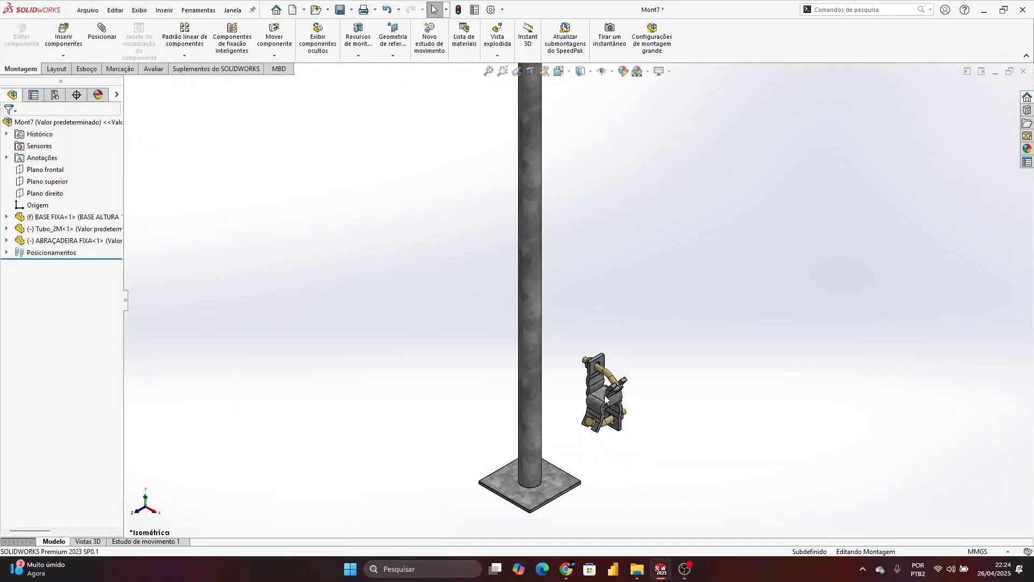
Set up a concentric mate between the clamp's curved inner face and the outer face of Tubo_2M
scroll(602, 386, "down", 4)
scroll(565, 352, "down", 5)
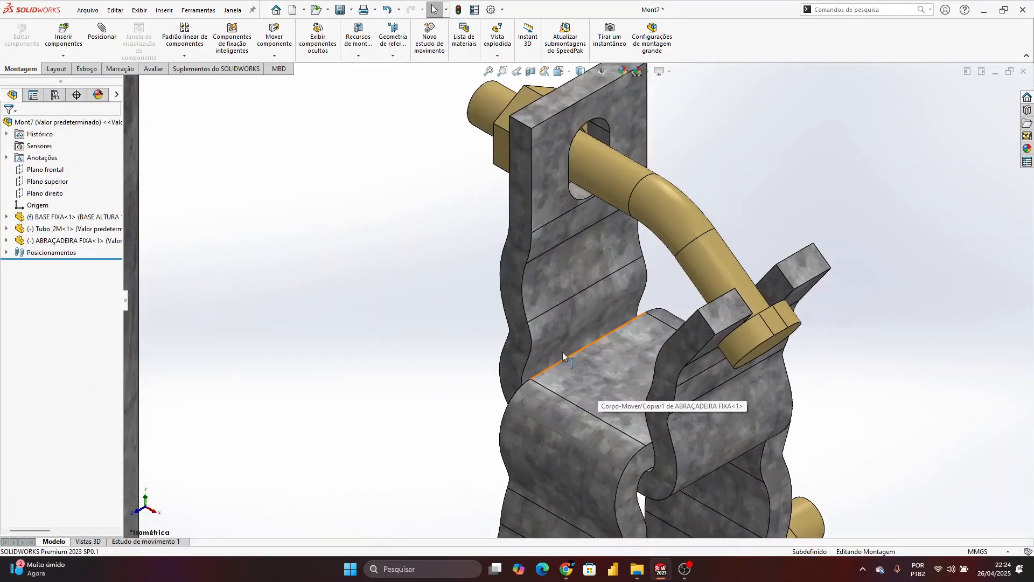
scroll(352, 258, "up", 5)
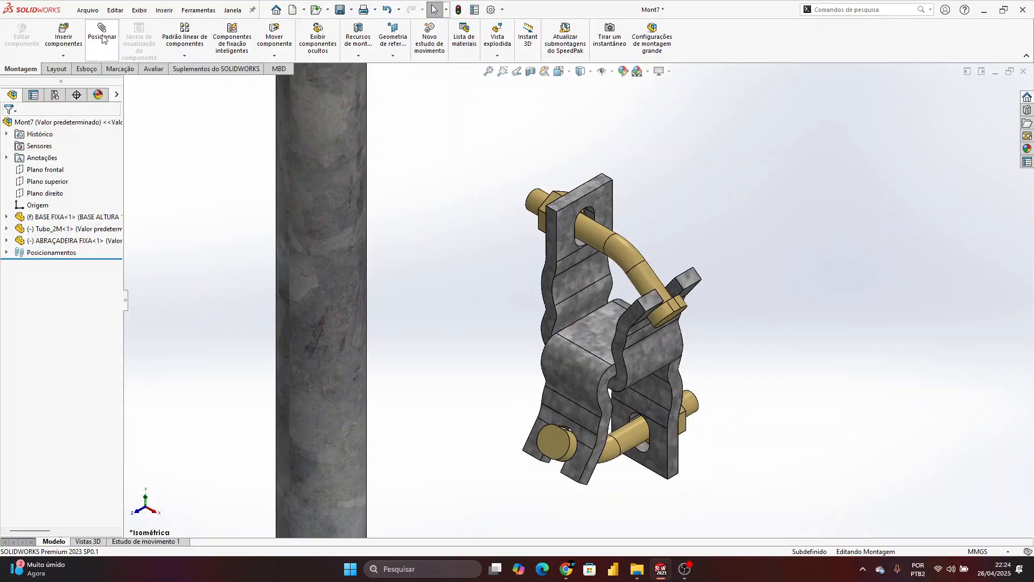
left_click(102, 38)
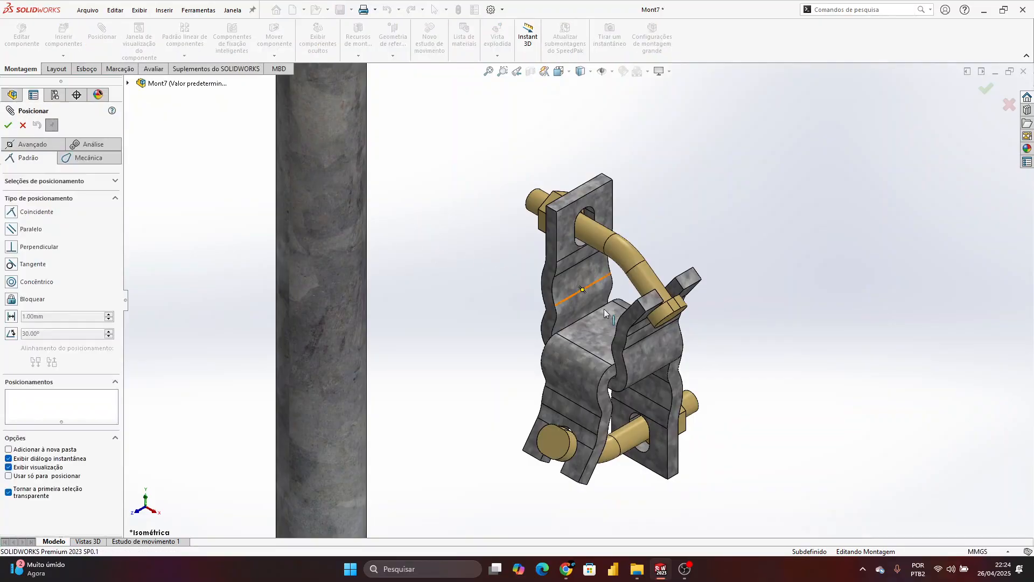
scroll(576, 291, "down", 5)
left_click(523, 238)
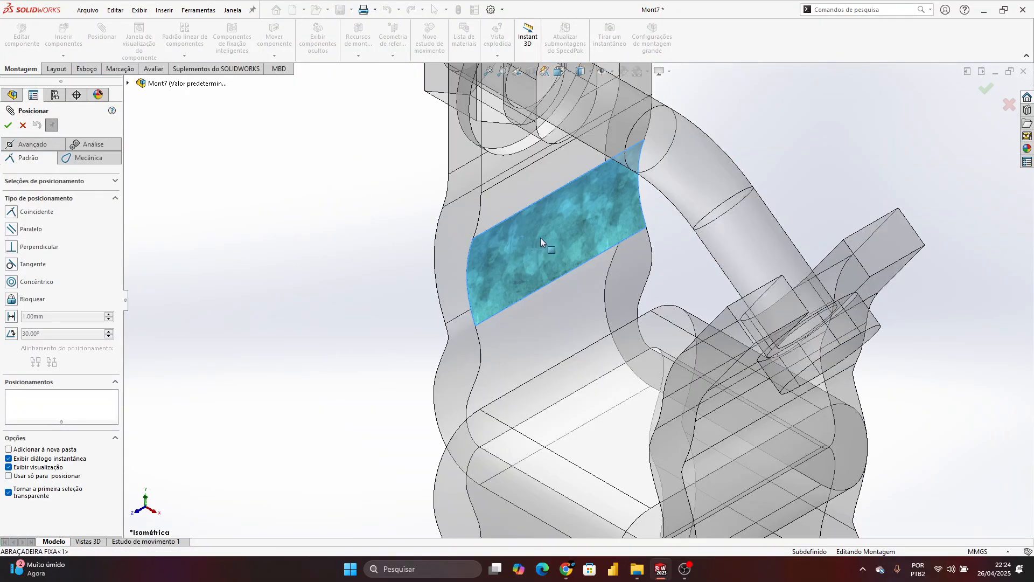
scroll(561, 251, "up", 5)
scroll(500, 298, "down", 5)
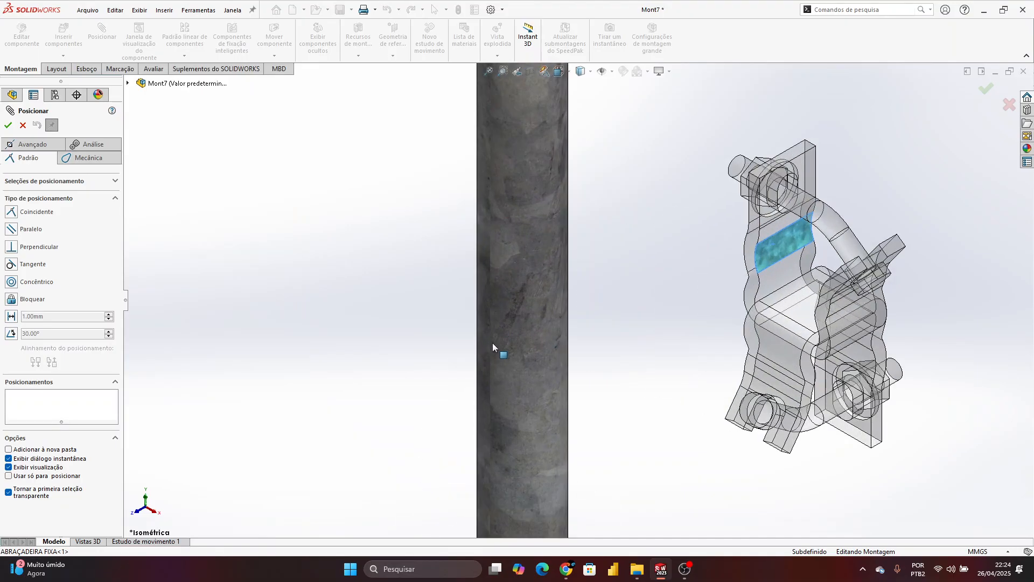
left_click(517, 422)
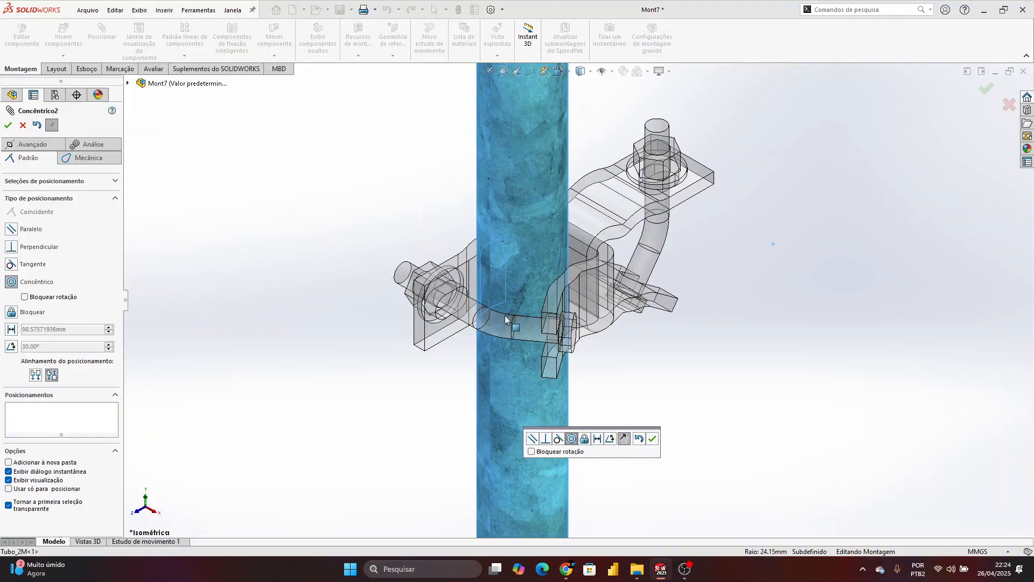
Reverse the mate alignment so the clamp is flipped on the tube, and accept the concentric mate
mouse_move(657, 168)
middle_mouse_down()
mouse_move(609, 138)
mouse_move(650, 161)
middle_mouse_up()
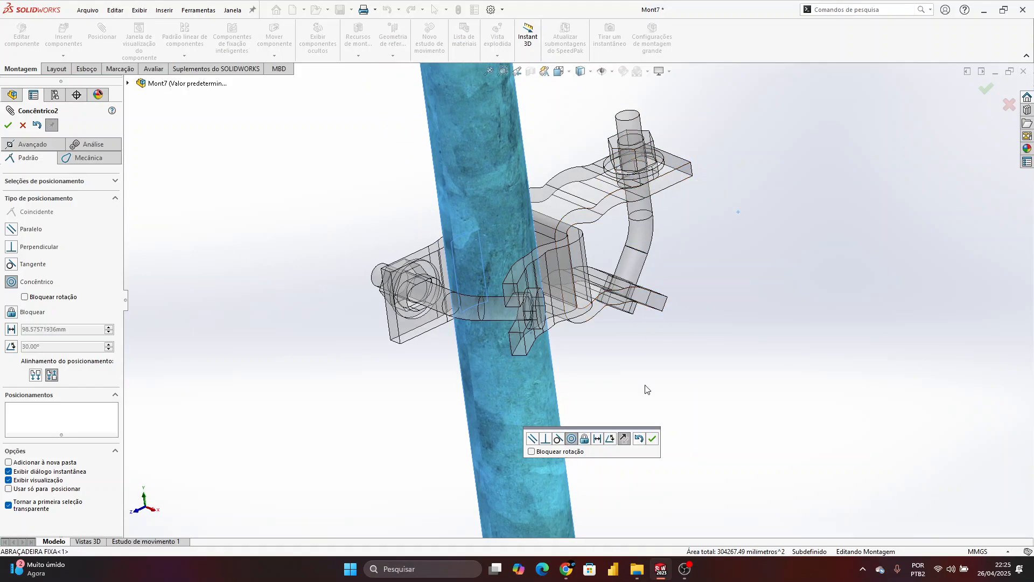
left_click(623, 441)
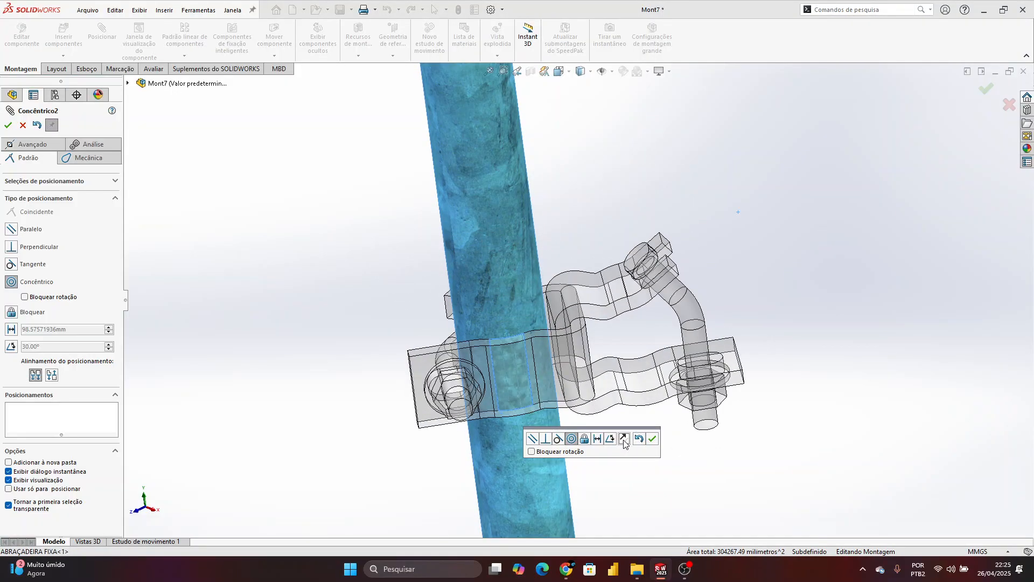
left_click(623, 441)
left_click(624, 441)
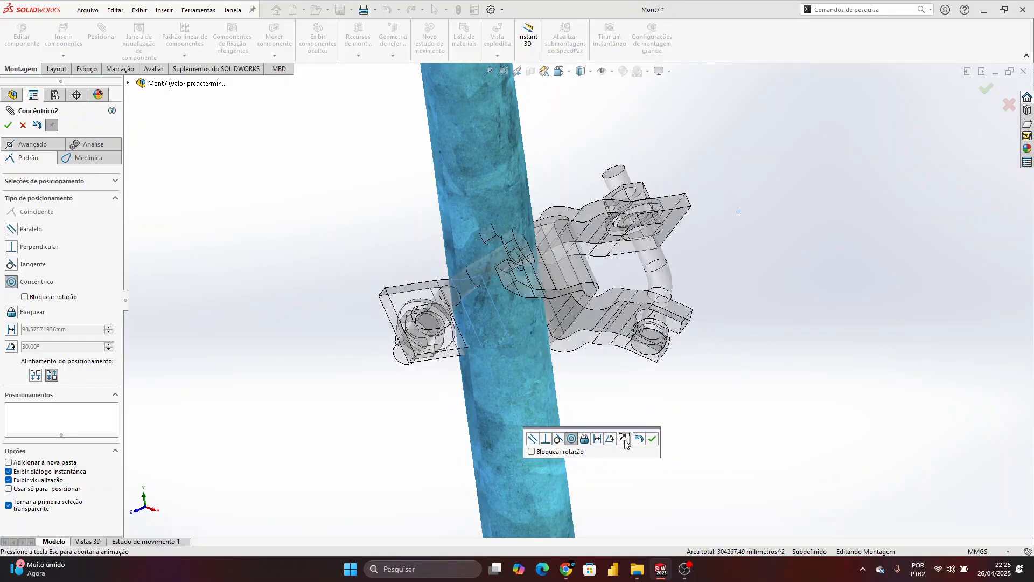
left_click(653, 440)
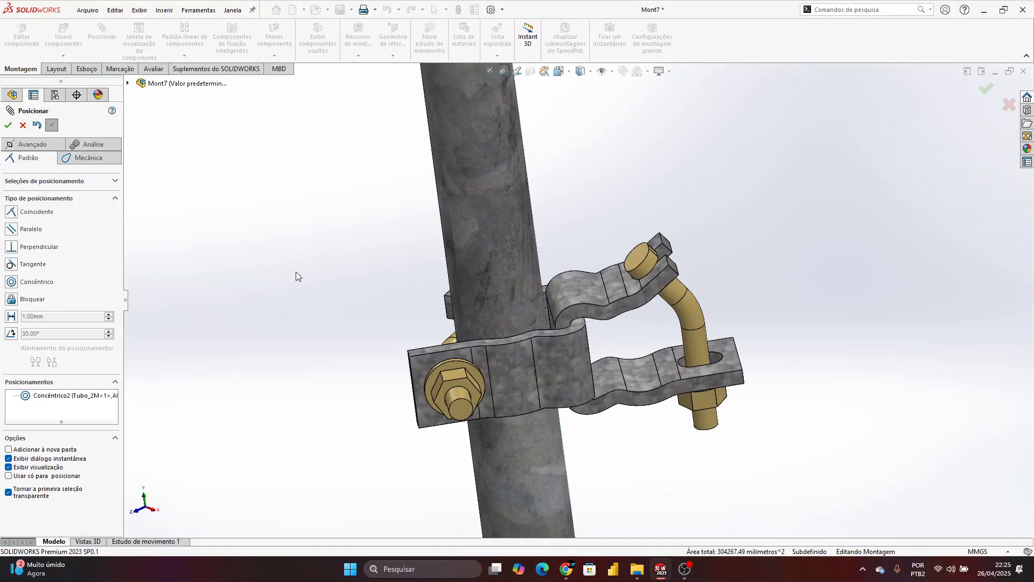
Add a parallel mate between the clamp's flat face around the bolt and the front side face of the base plate
scroll(496, 347, "up", 5)
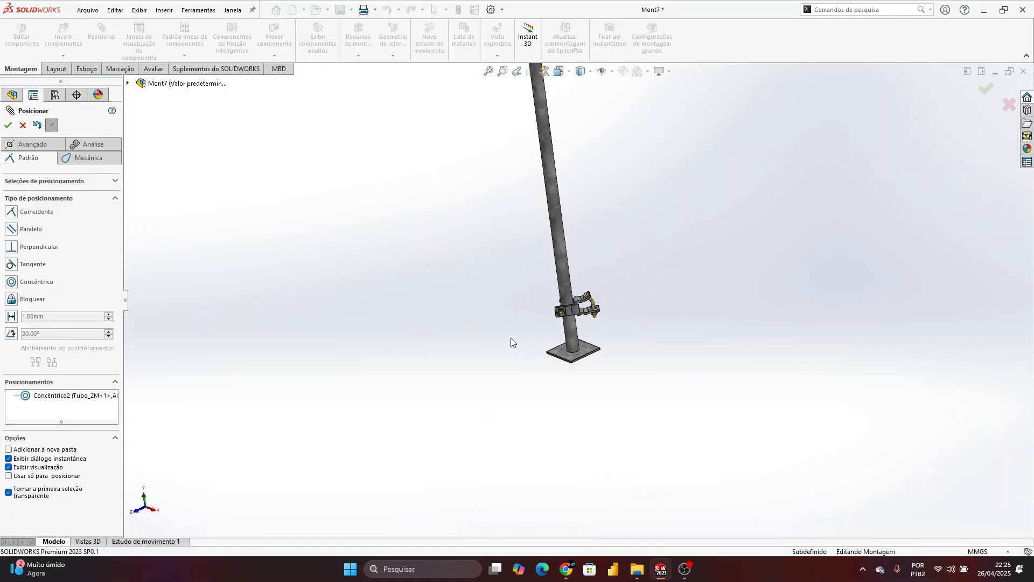
scroll(549, 322, "down", 4)
mouse_move(549, 322)
middle_mouse_down()
mouse_move(494, 328)
mouse_move(543, 318)
middle_mouse_up()
key("ctrl+7")
scroll(570, 447, "down", 5)
scroll(571, 448, "down", 4)
scroll(550, 415, "up", 1)
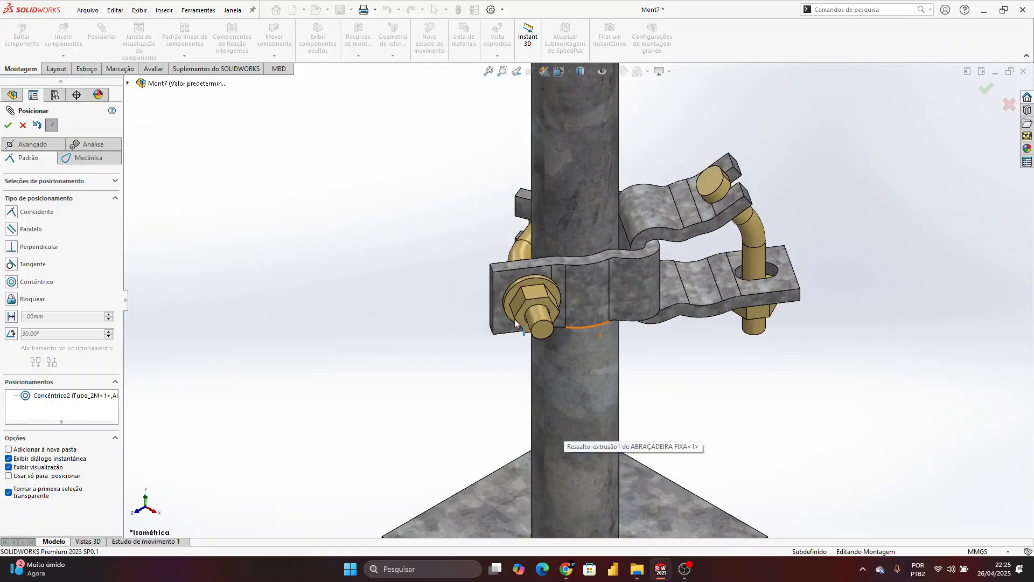
left_click(505, 277)
scroll(526, 425, "up", 3)
scroll(526, 399, "down", 5)
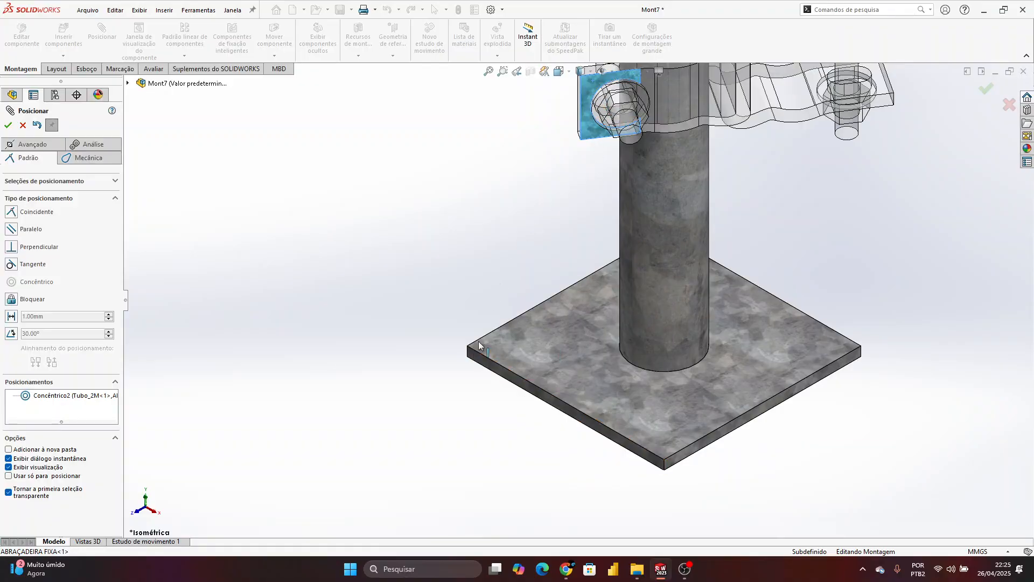
left_click(488, 367)
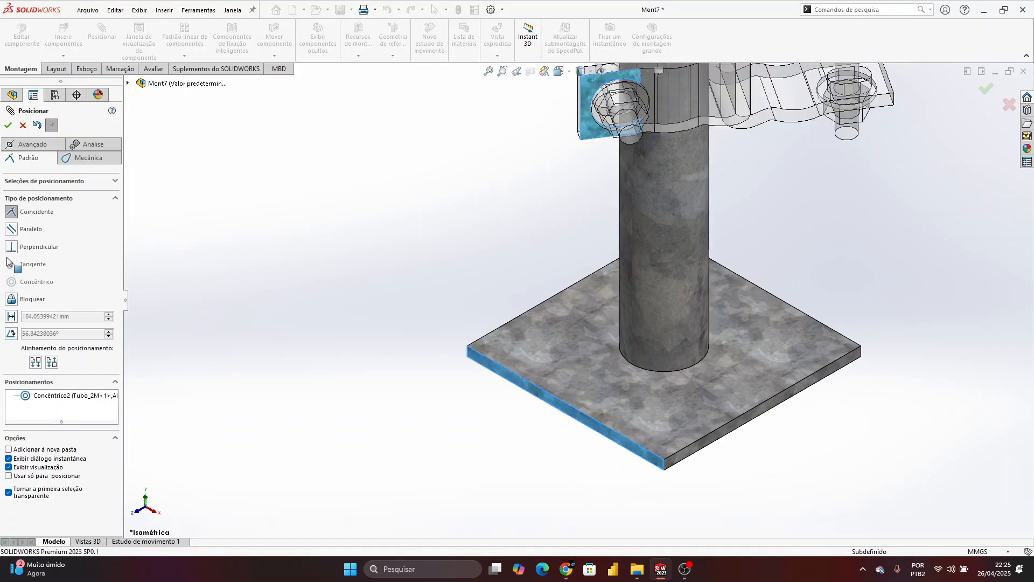
left_click(11, 234)
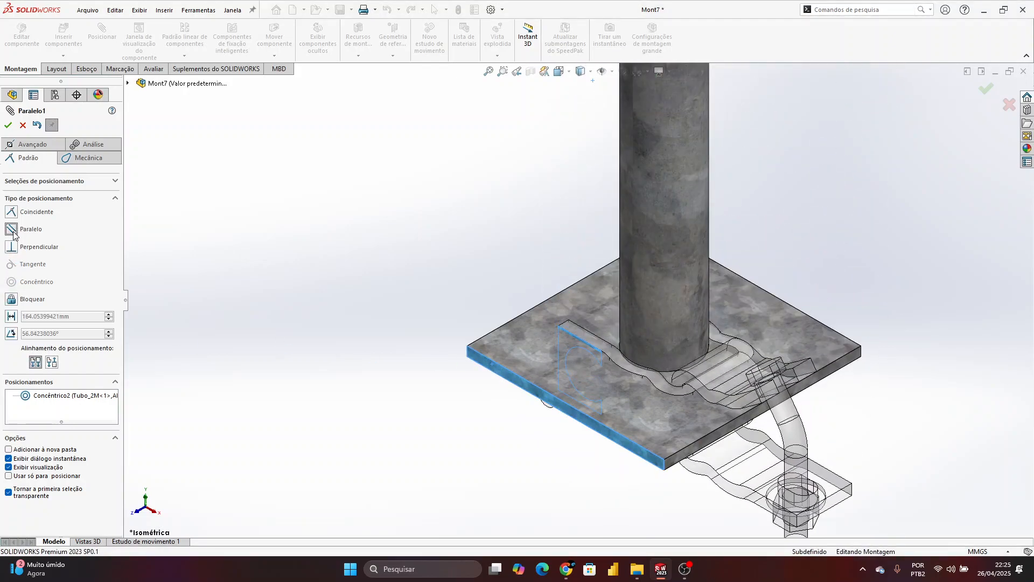
left_click(8, 125)
Add a 200 mm distance mate between the clamp's upper edge face and the top face of the base plate, and finish mating
scroll(575, 411, "up", 3)
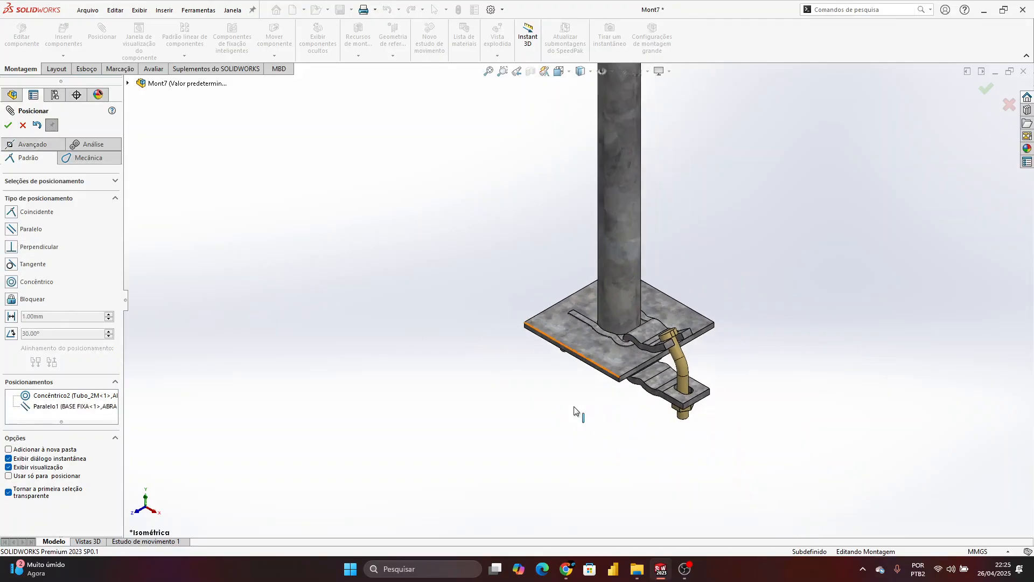
scroll(609, 351, "down", 3)
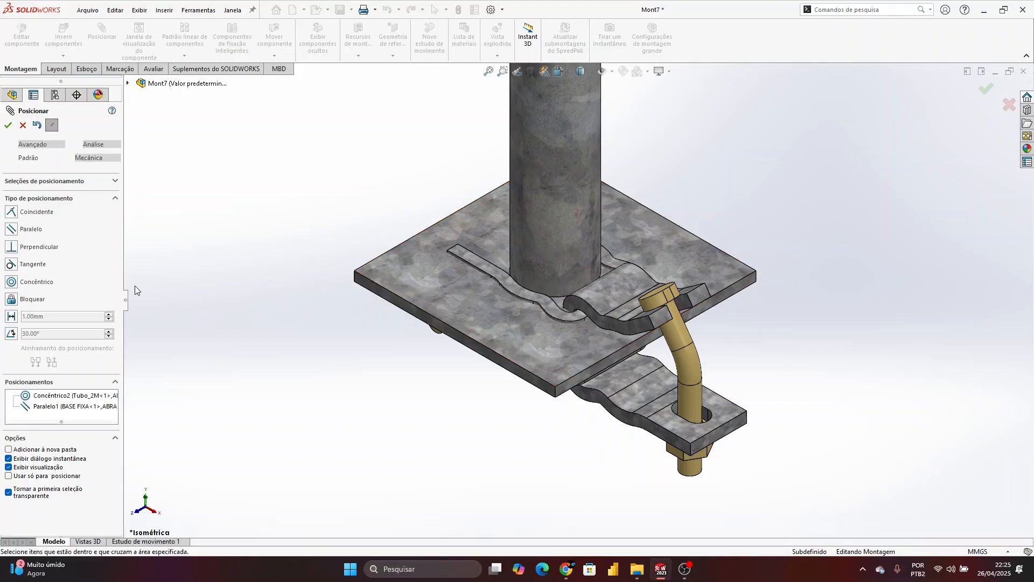
left_click(12, 317)
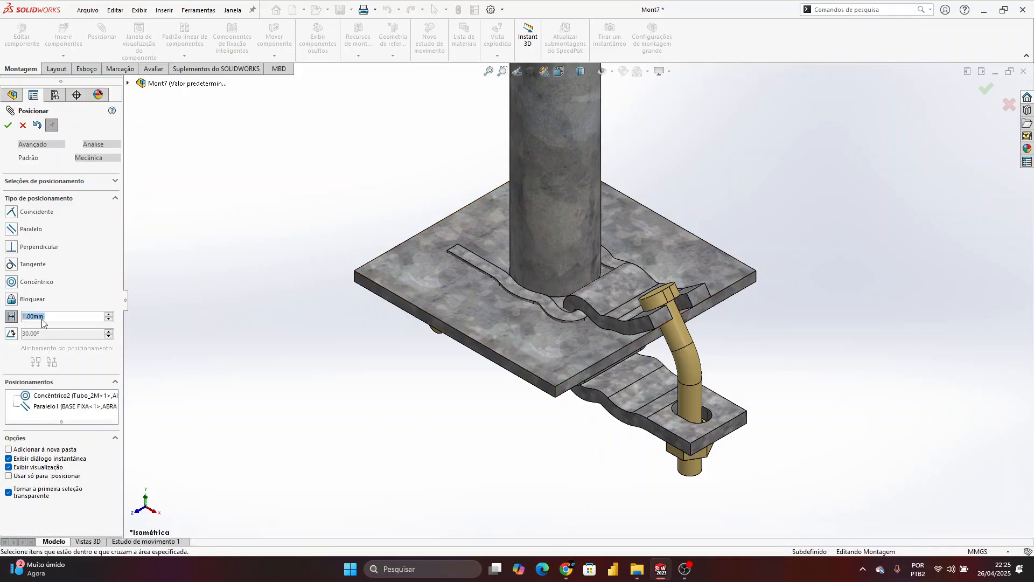
type("200")
key("Return")
left_click(505, 282)
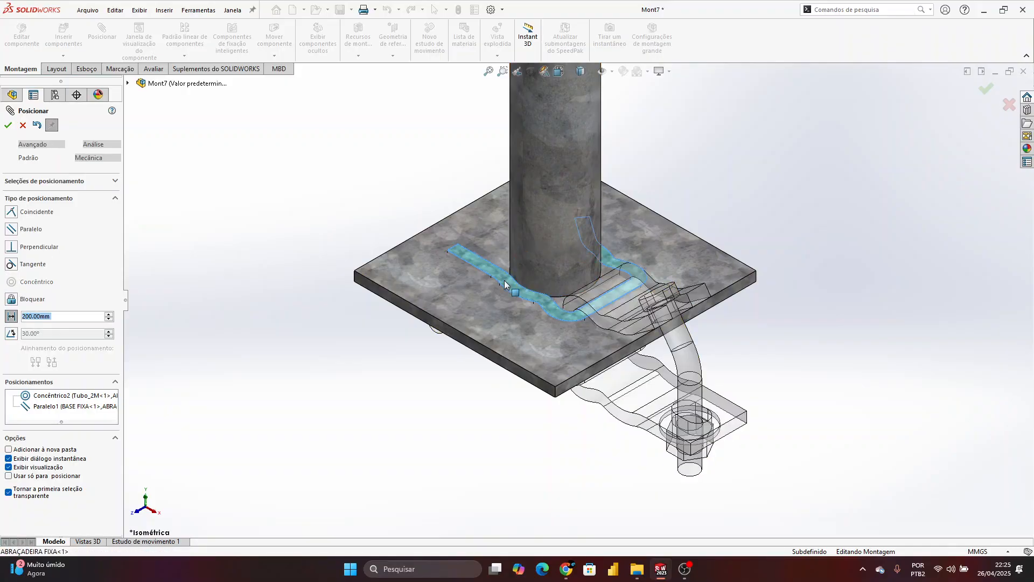
left_click(383, 269)
scroll(458, 231, "up", 4)
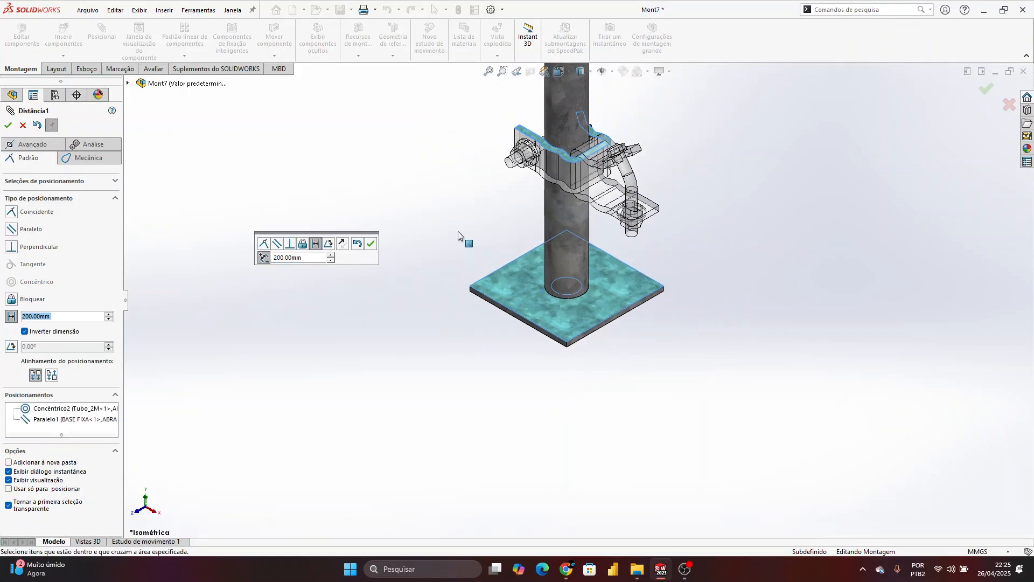
left_click(372, 243)
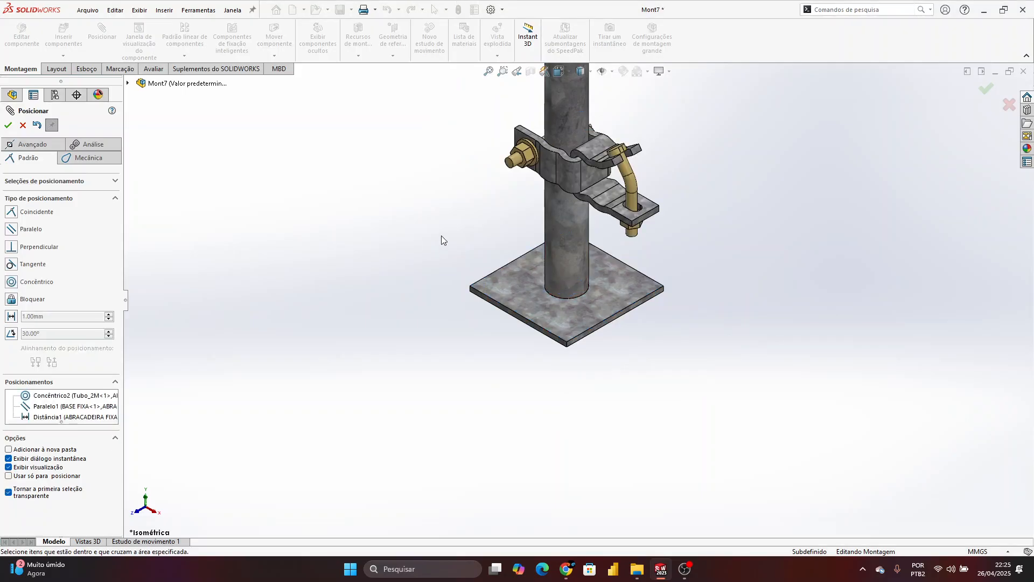
scroll(552, 215, "up", 4)
middle_click_drag(551, 216, 490, 236)
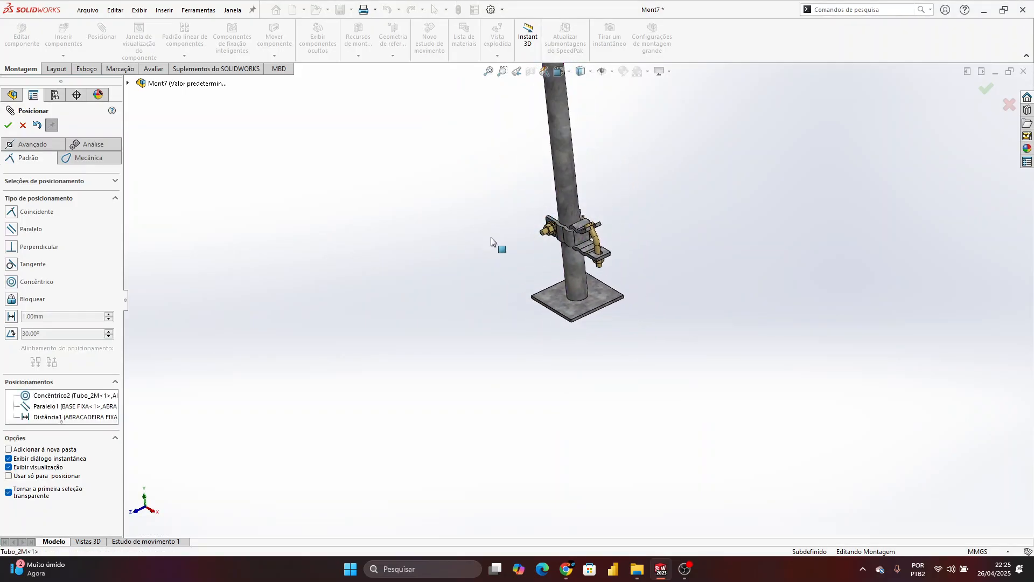
key("ctrl+7")
scroll(222, 244, "up", 4)
scroll(571, 397, "down", 2)
scroll(571, 401, "down", 2)
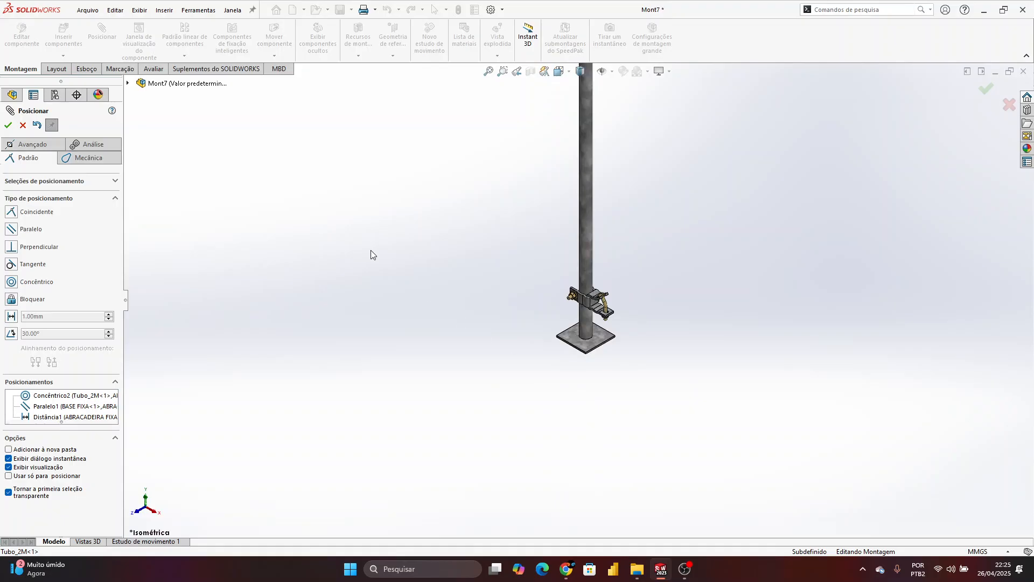
left_click(7, 125)
Insert a second Tubo_2M, rotated 90° about Z and 90° about Y, and place it horizontally beside the base and clamp
left_click(63, 33)
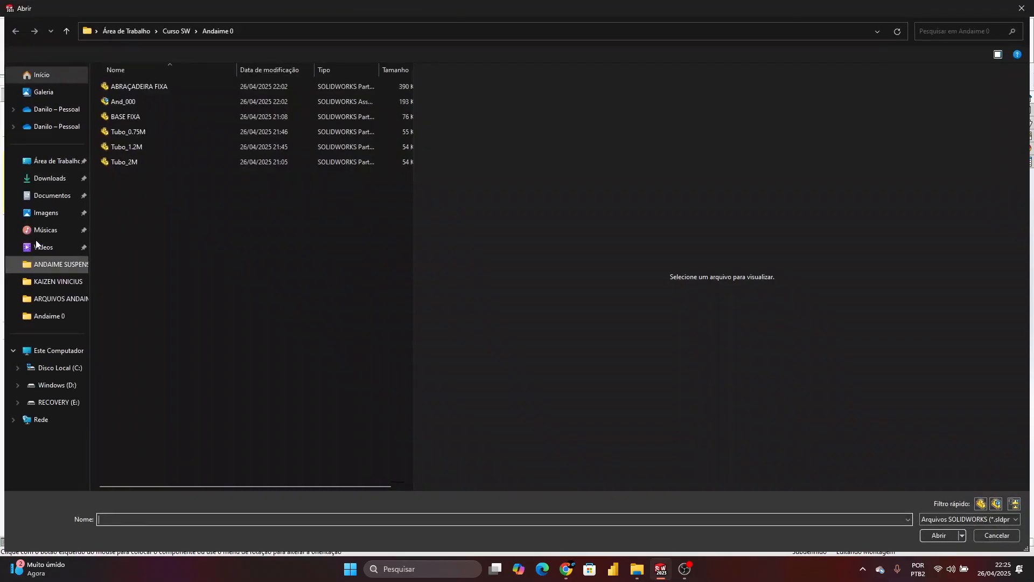
left_click(122, 161)
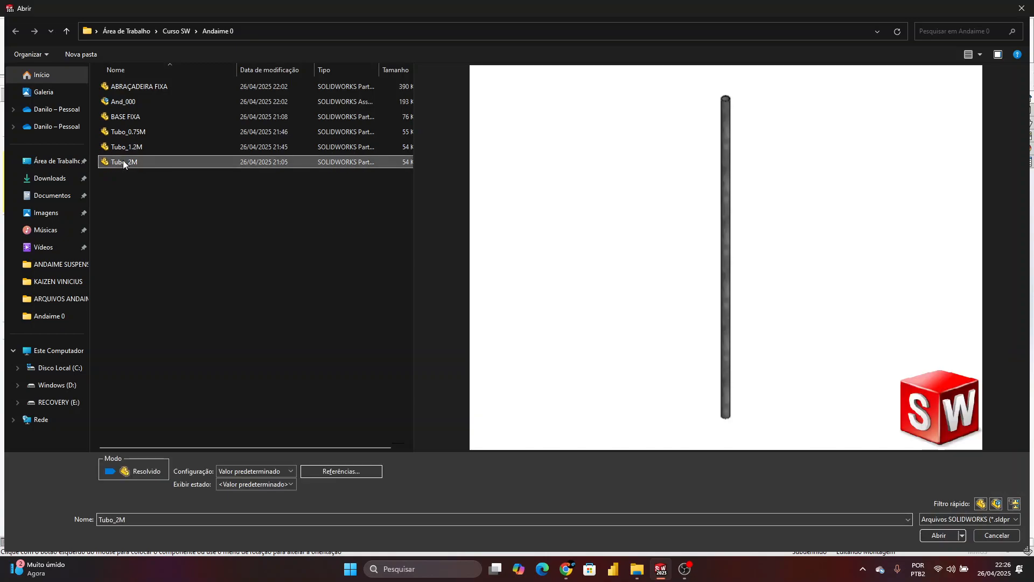
left_click(922, 534)
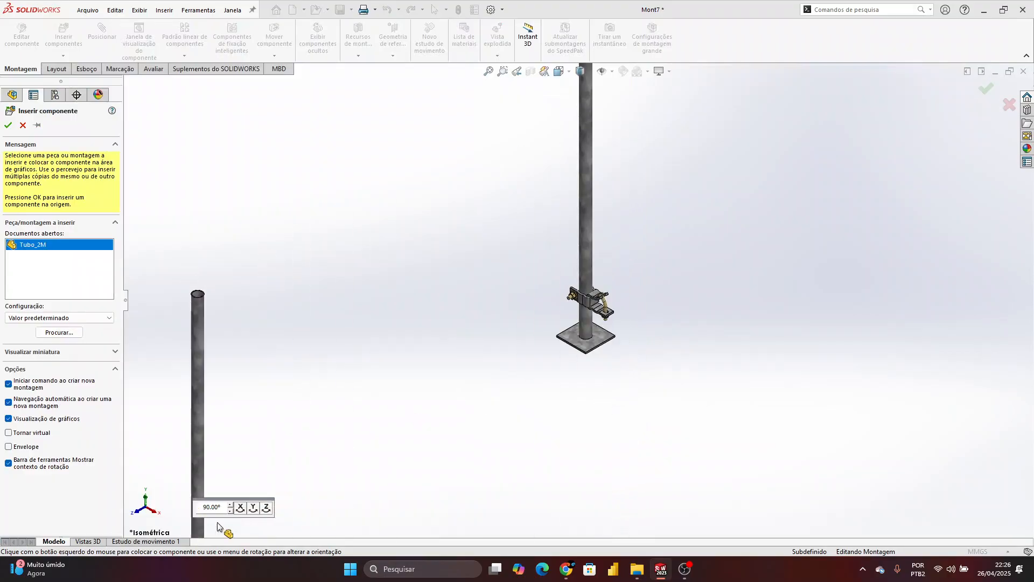
left_click(265, 509)
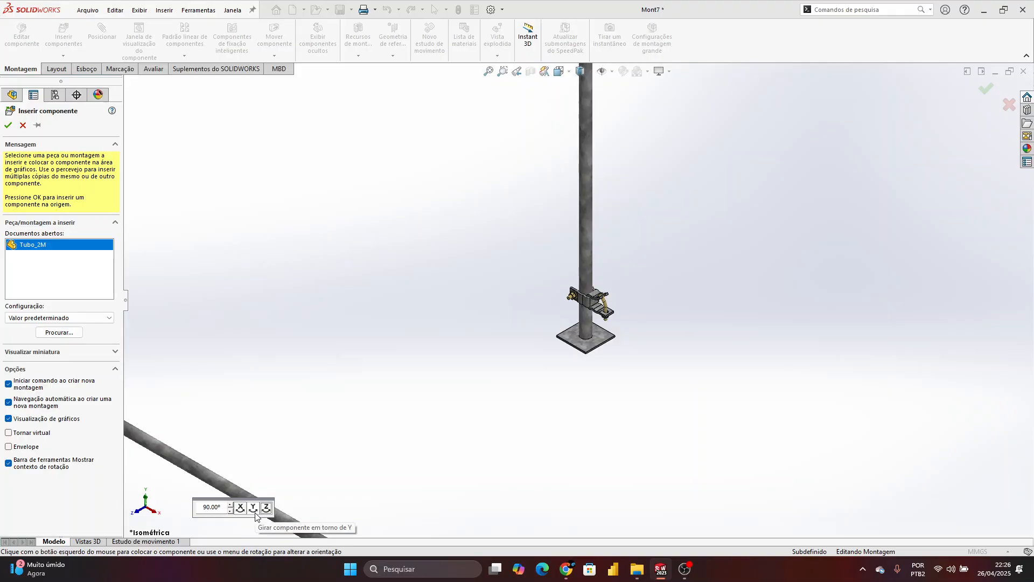
left_click(253, 509)
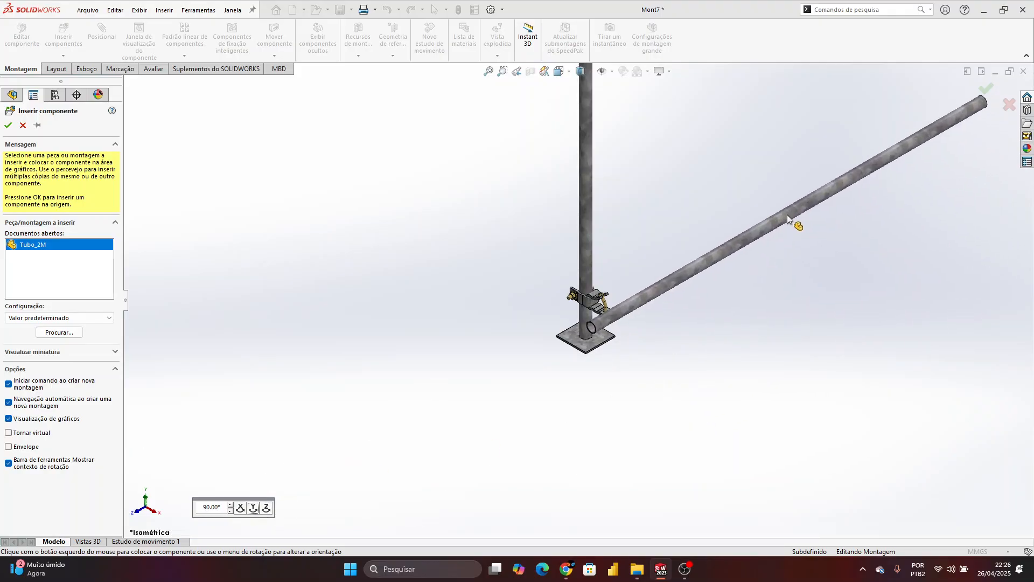
left_click(468, 302)
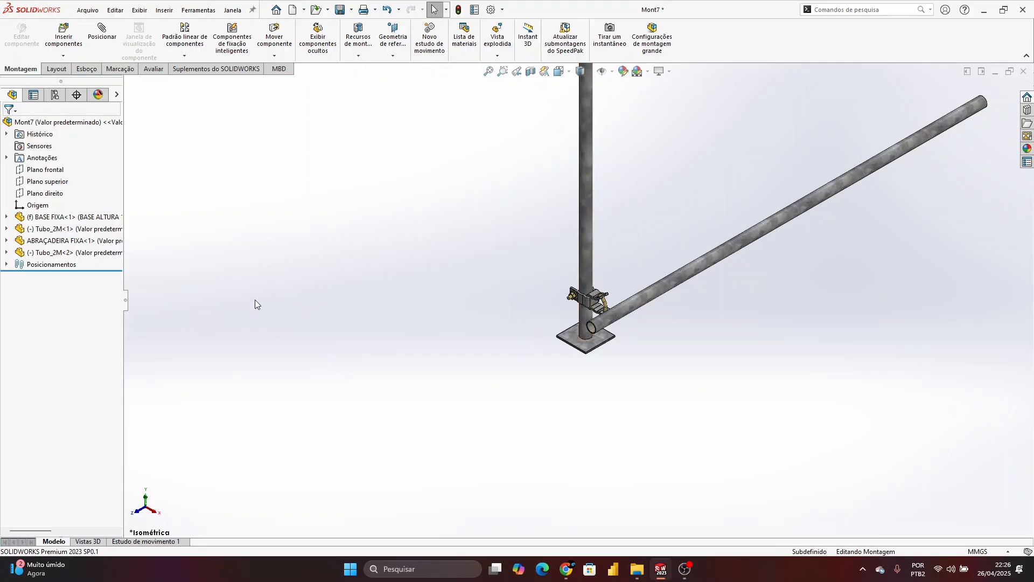
Add a concentric mate between the horizontal tube's outer face and the curved inner face of the clamp's open jaw
left_click(102, 32)
scroll(626, 312, "down", 3)
scroll(603, 308, "down", 2)
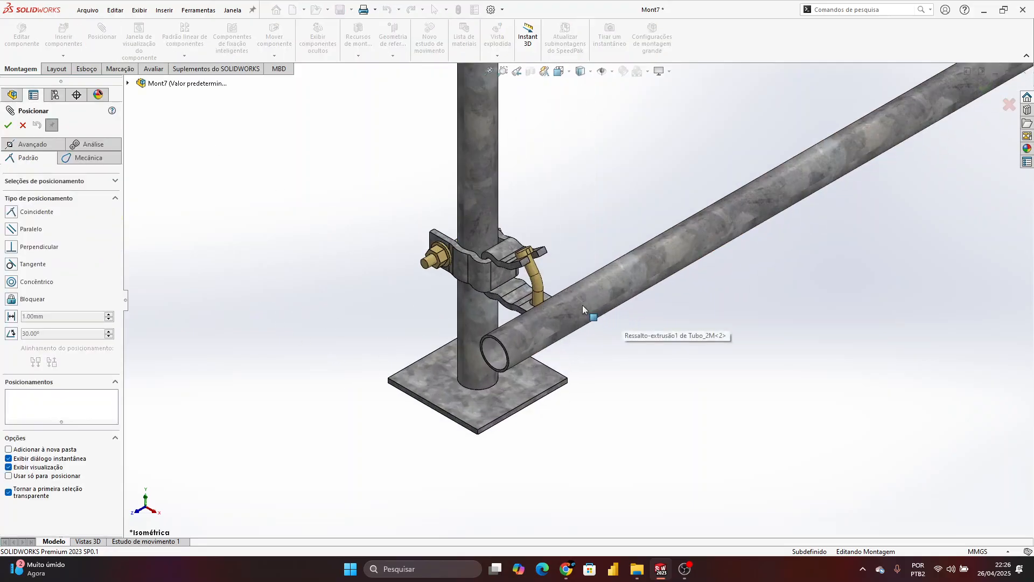
left_click(590, 298)
scroll(538, 300, "down", 5)
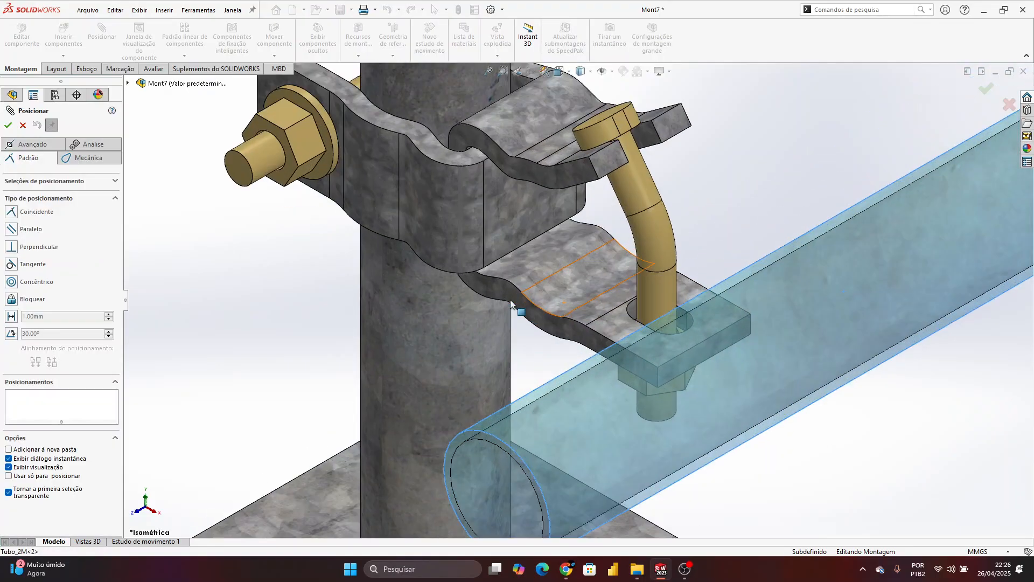
left_click(568, 289)
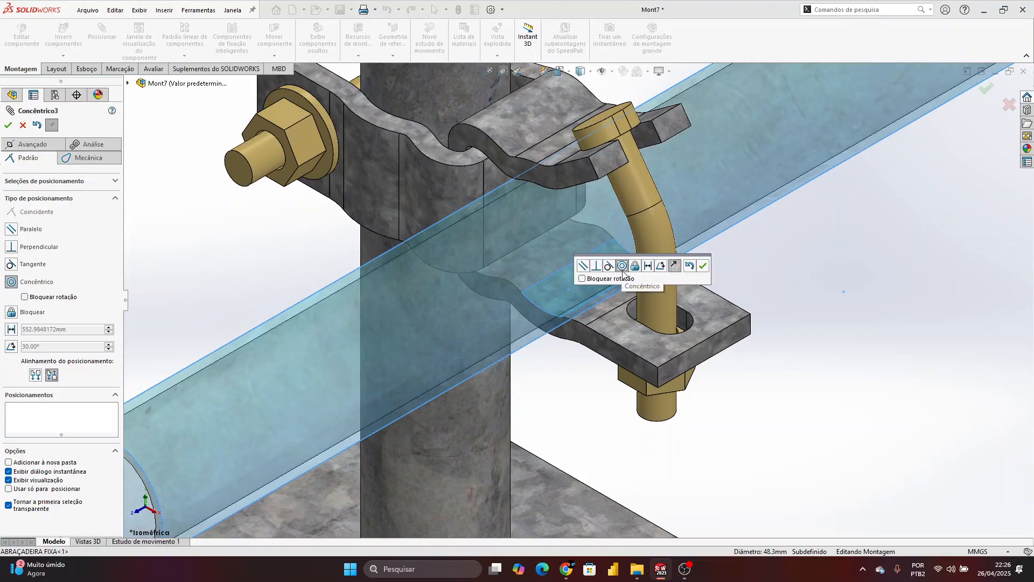
left_click(702, 266)
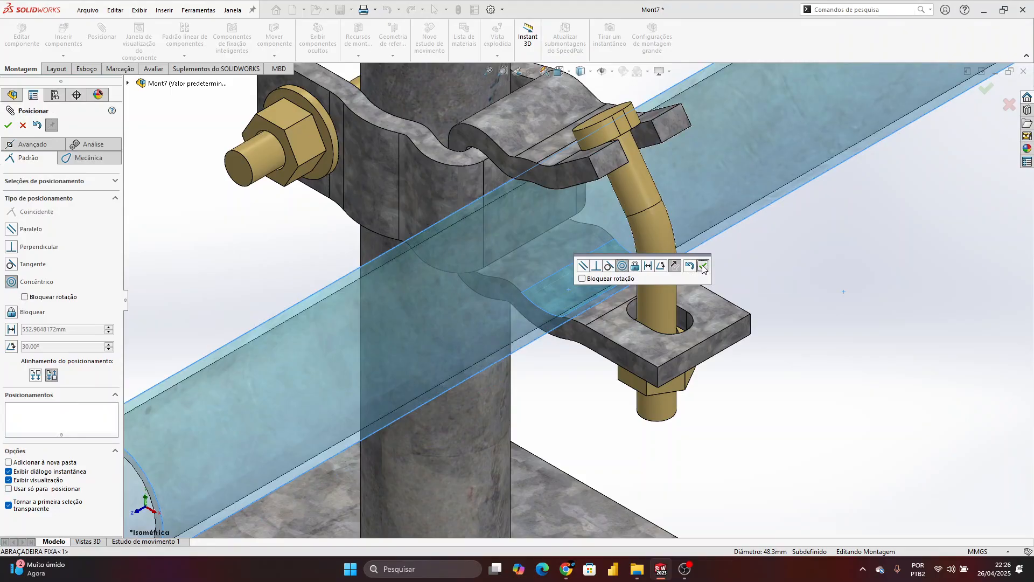
Add a 100 mm distance mate between the horizontal tube's near end face and the clamp's side face, keeping the dimension flipped, and finish mating
scroll(541, 264, "up", 10)
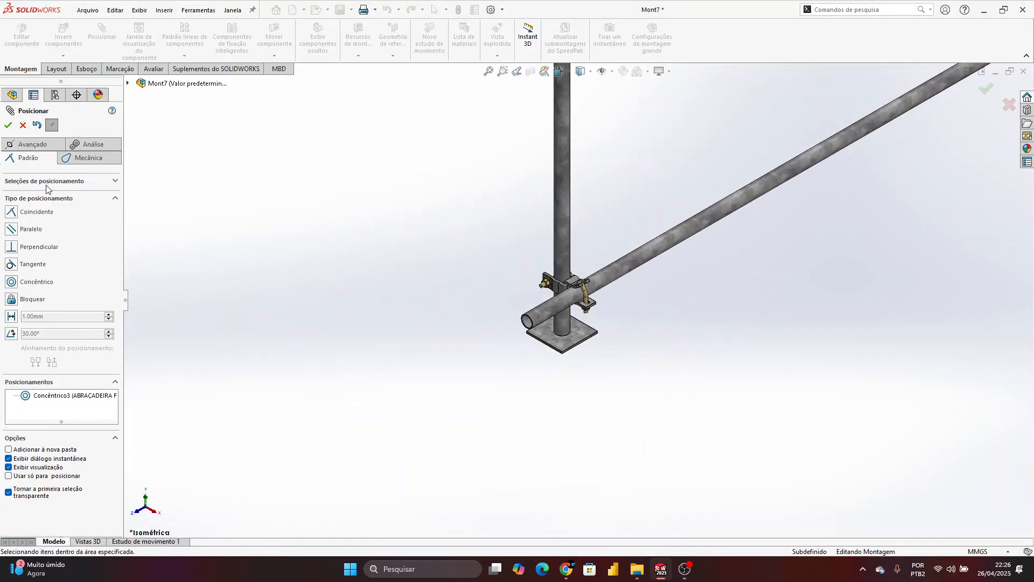
left_click(9, 317)
type("100")
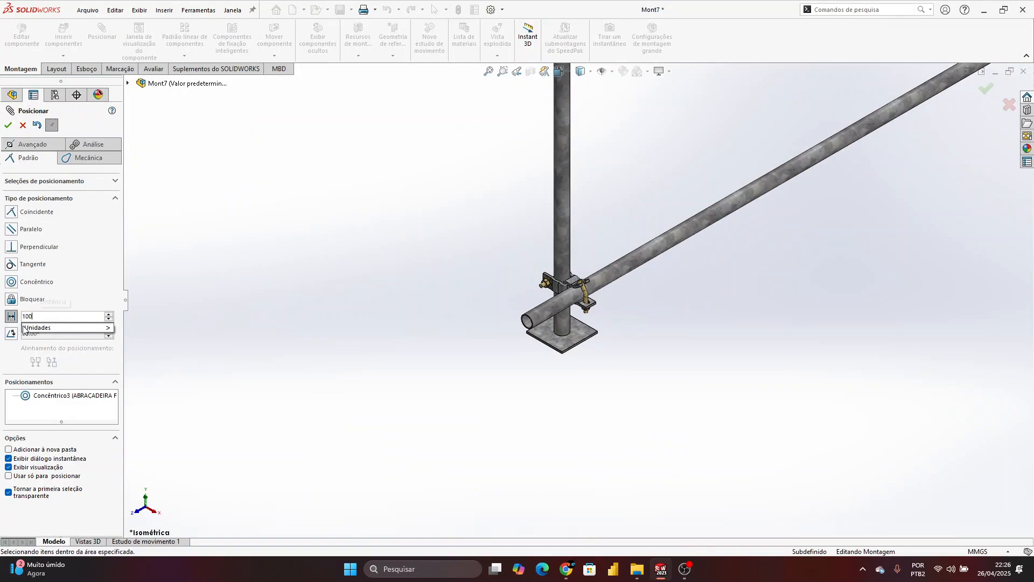
key("Return")
scroll(531, 315, "down", 10)
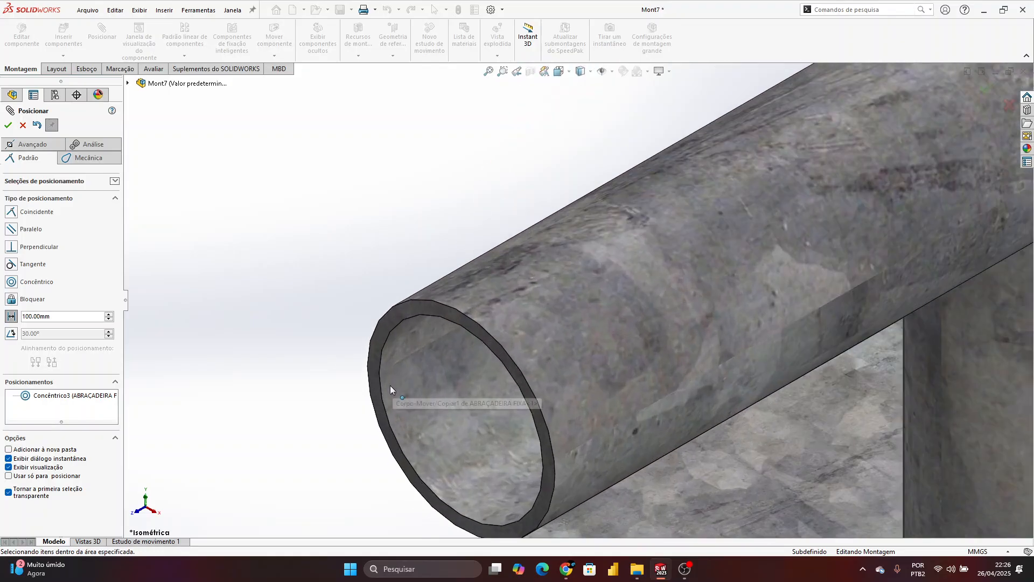
scroll(412, 311, "up", 8)
scroll(699, 238, "down", 8)
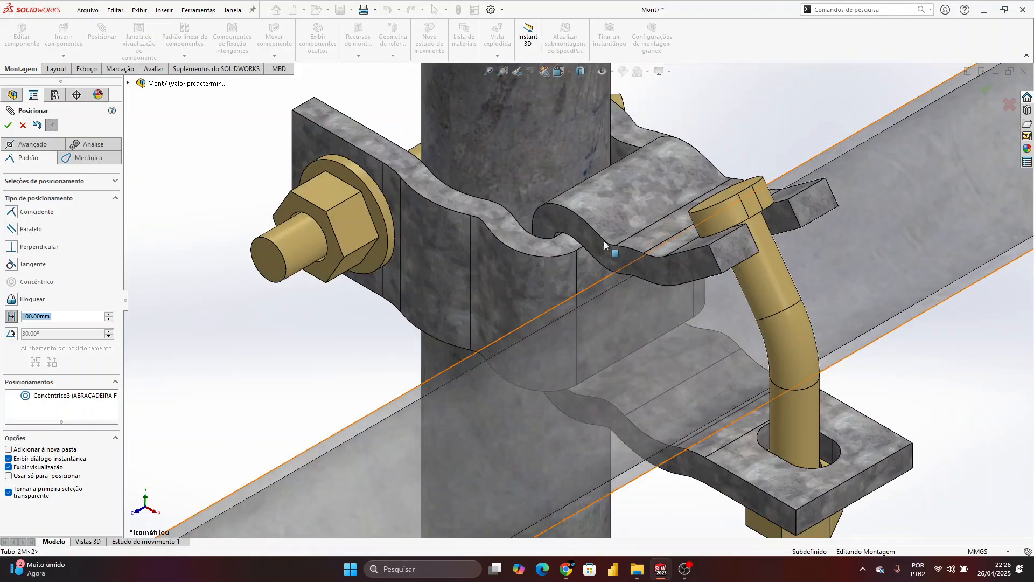
left_click(565, 224)
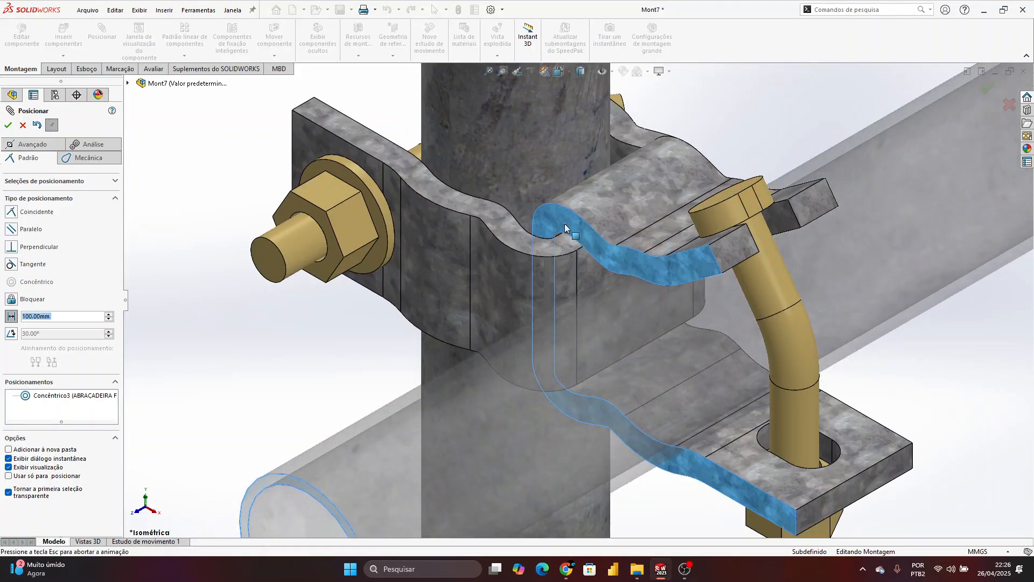
scroll(544, 370, "up", 1)
scroll(545, 371, "up", 3)
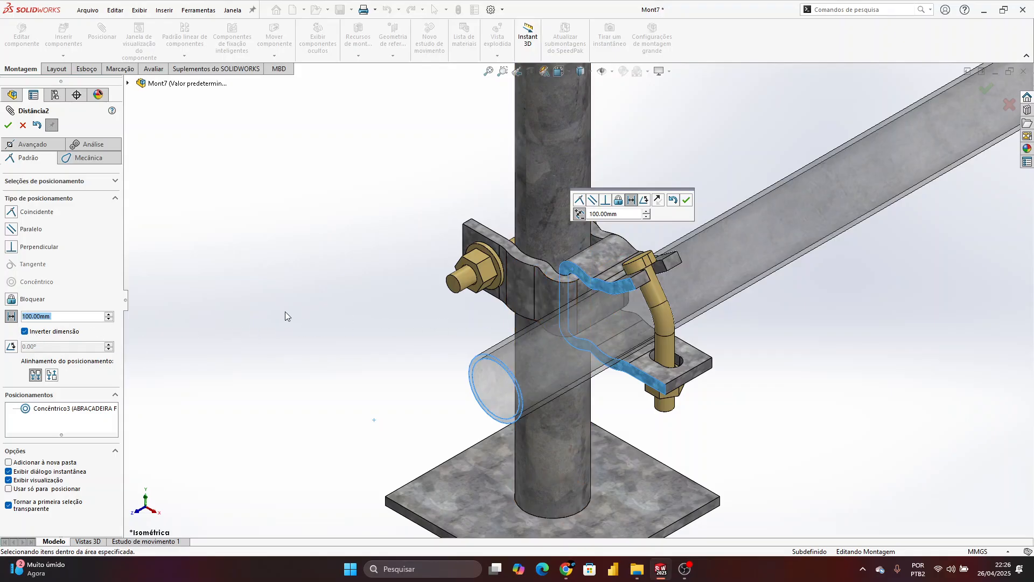
left_click(25, 331)
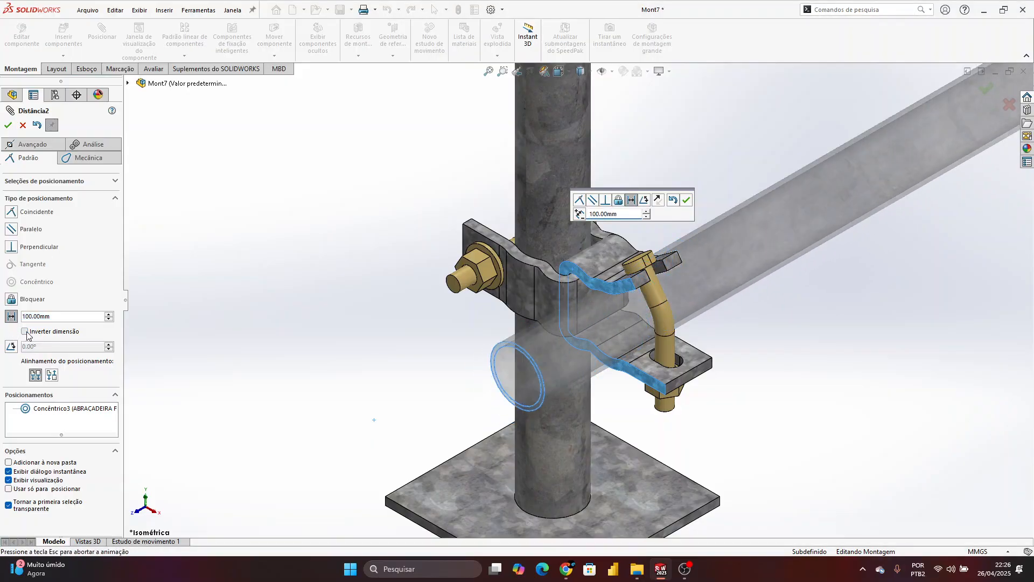
left_click(25, 332)
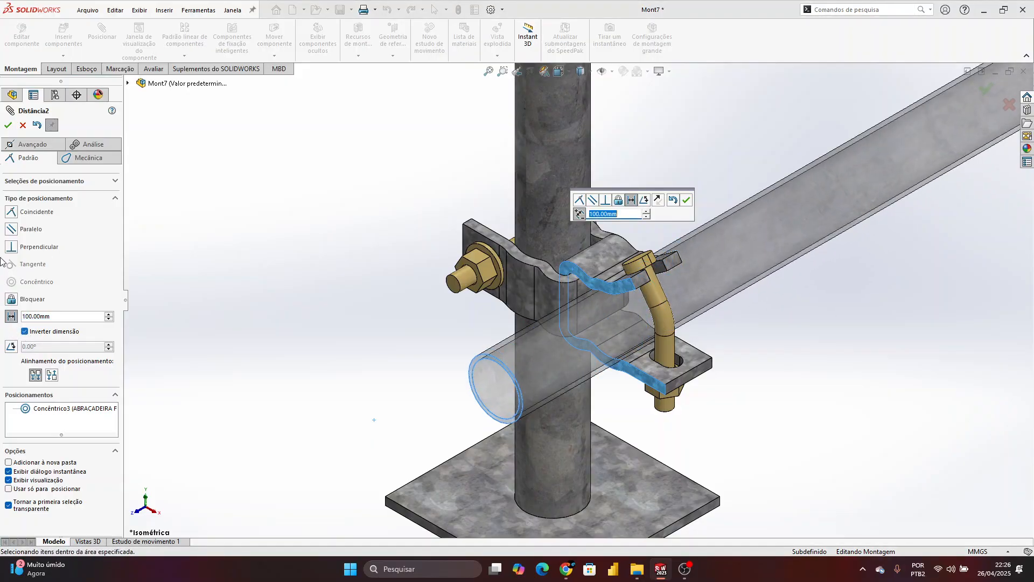
left_click(8, 126)
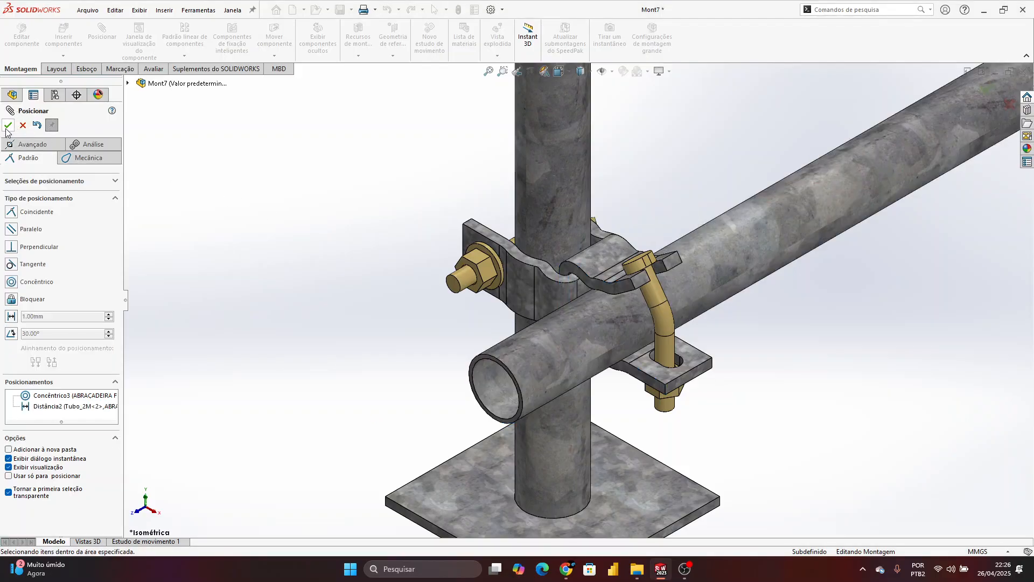
left_click(7, 129)
scroll(496, 234, "up", 5)
scroll(589, 296, "down", 3)
scroll(587, 296, "up", 4)
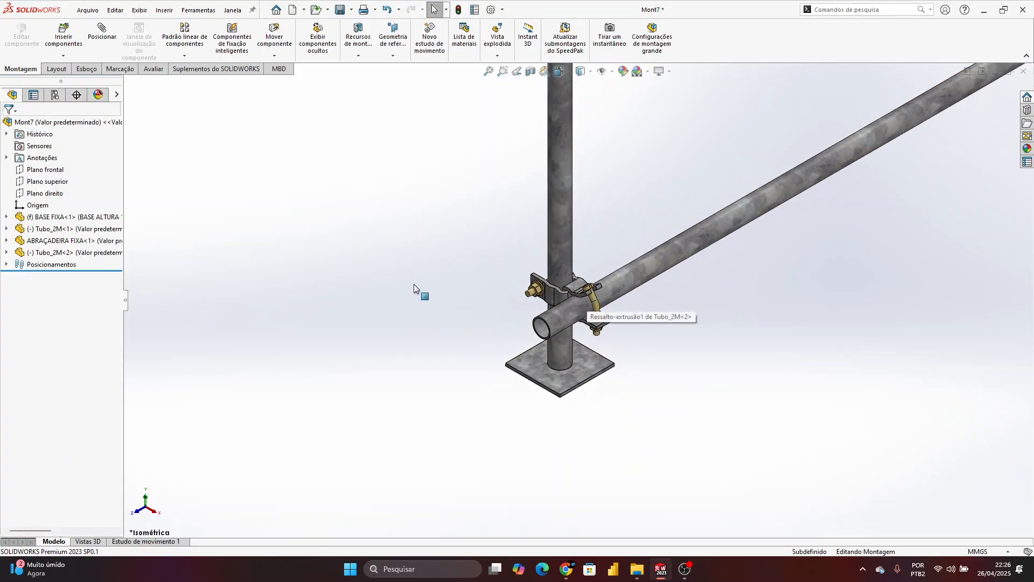
scroll(580, 287, "up", 3)
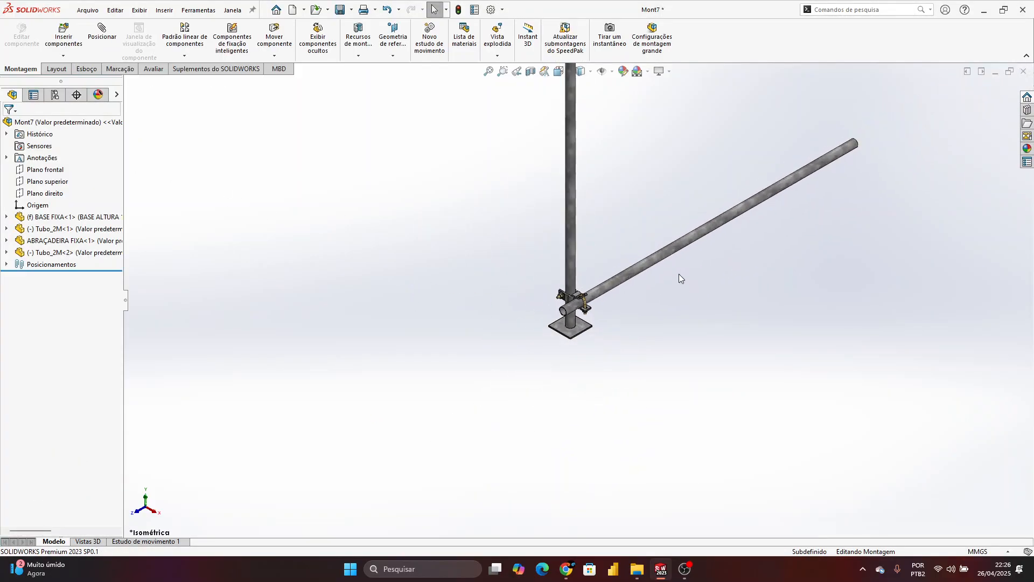
left_click(596, 290)
left_click(573, 260)
left_click(565, 321)
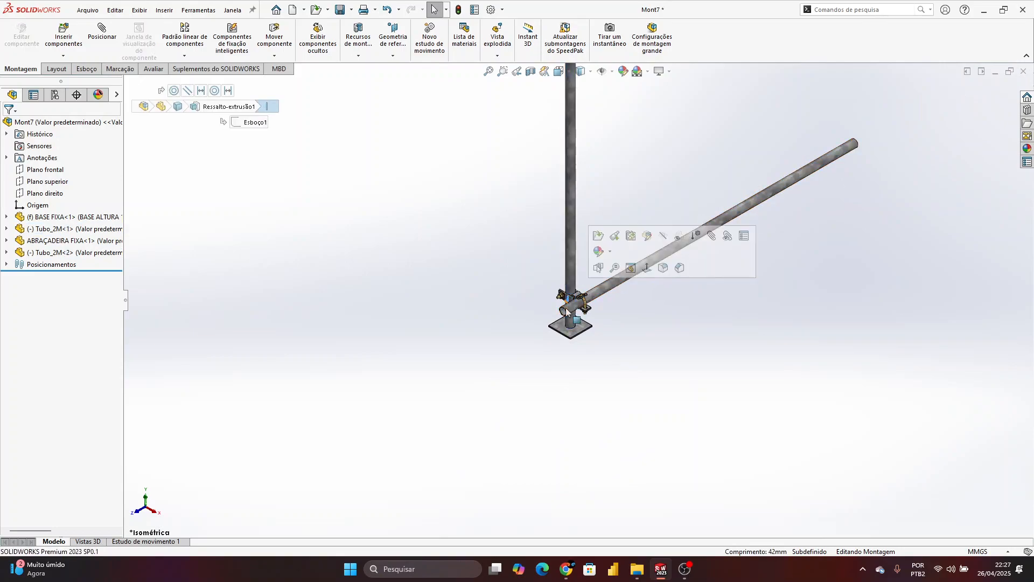
Insert a second ABRAÇADEIRA FIXA clamp and place it beside the upright tube, above the base
scroll(564, 323, "down", 3)
left_click(491, 299)
scroll(485, 285, "down", 4)
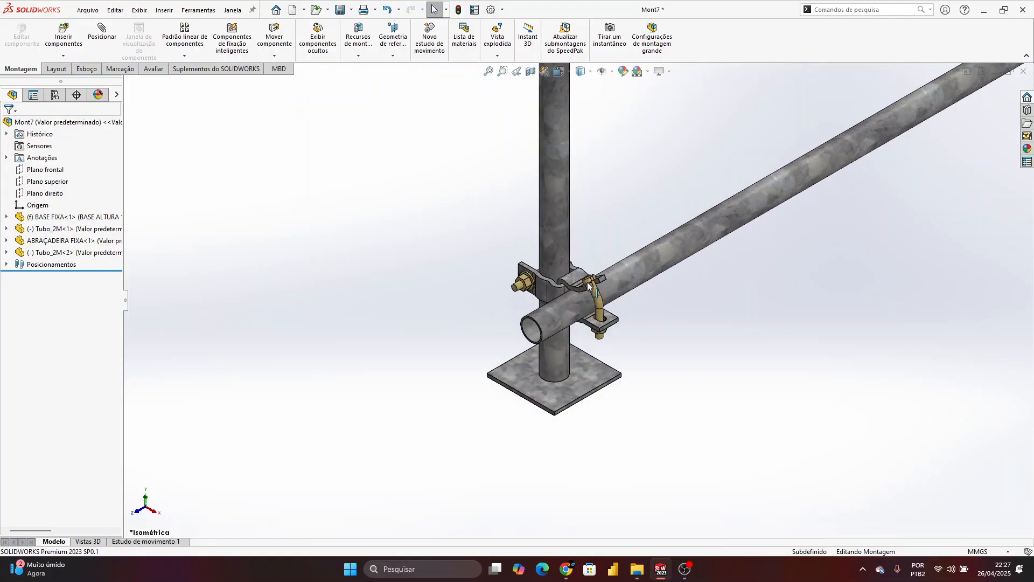
scroll(390, 253, "up", 2)
left_click(68, 33)
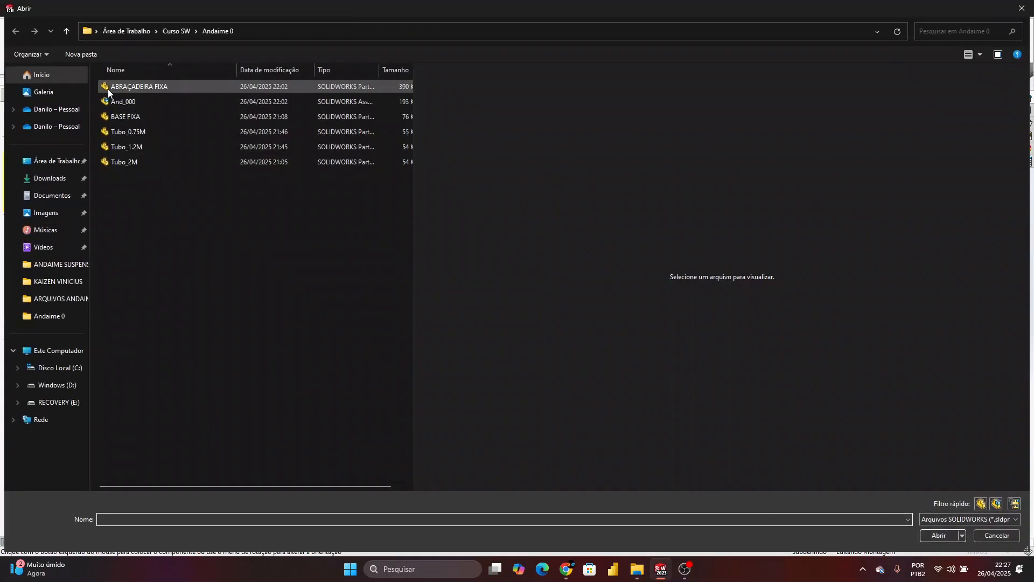
left_click(108, 89)
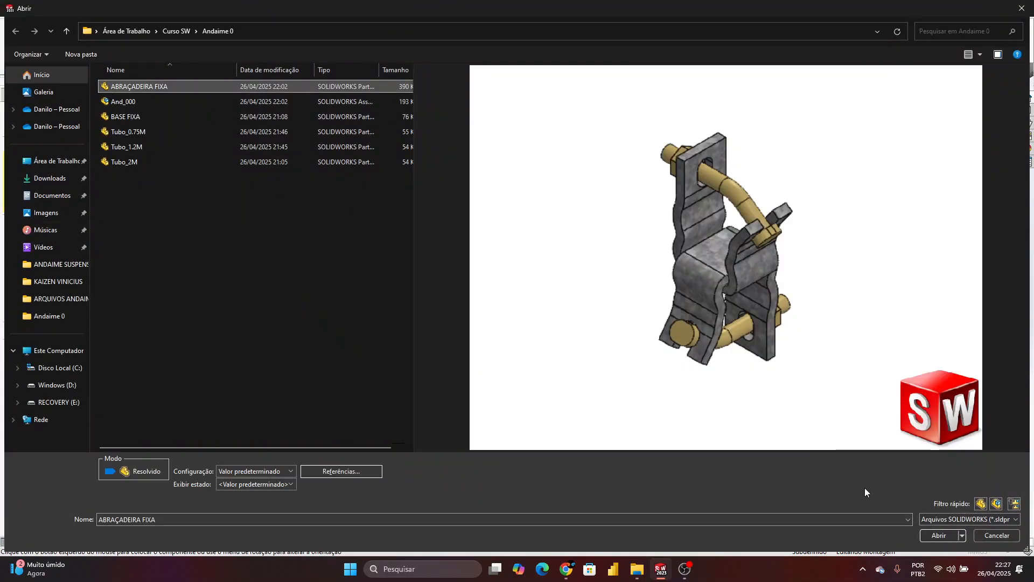
left_click(940, 535)
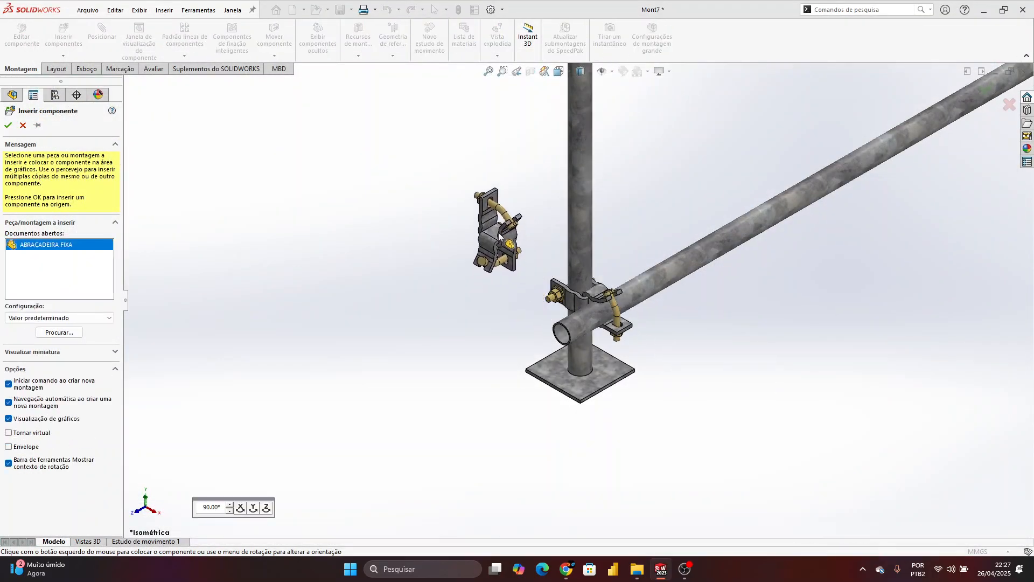
left_click(458, 272)
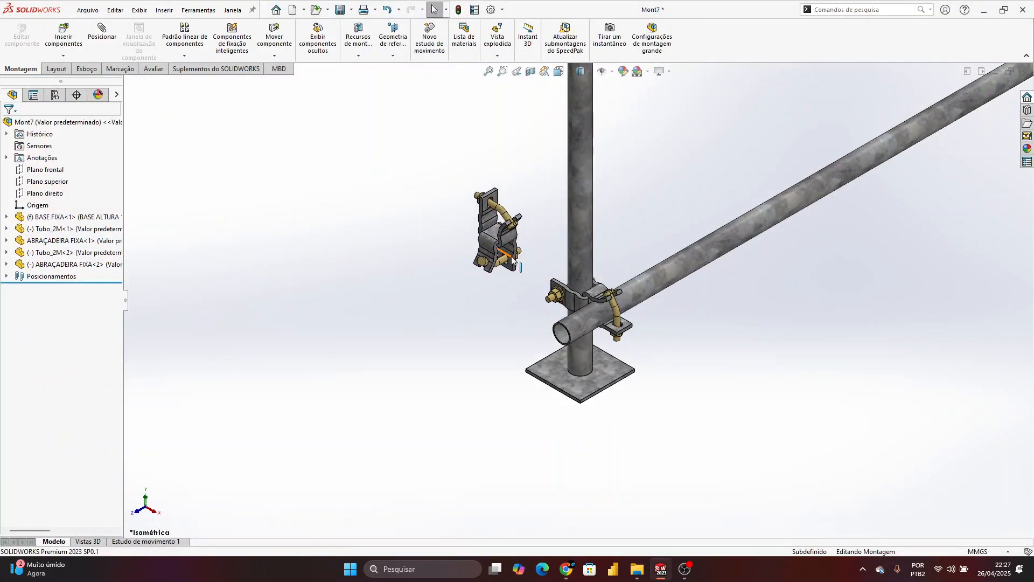
Add a concentric mate between the new clamp's curved inner face and the upright tube's outer face, and finish mating
scroll(549, 256, "down", 5)
left_click(97, 39)
scroll(405, 228, "up", 3)
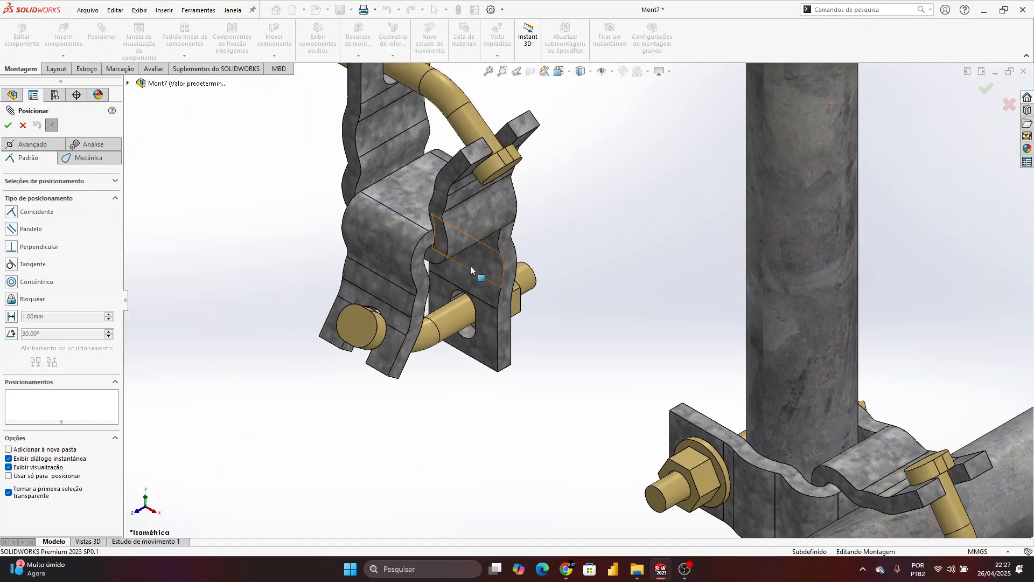
scroll(472, 265, "up", 3)
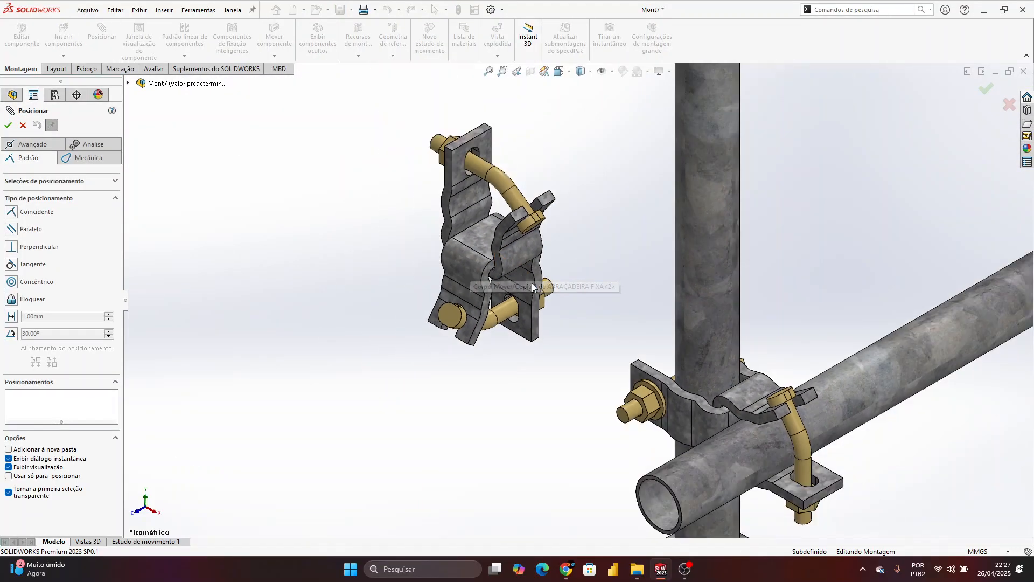
left_click(522, 275)
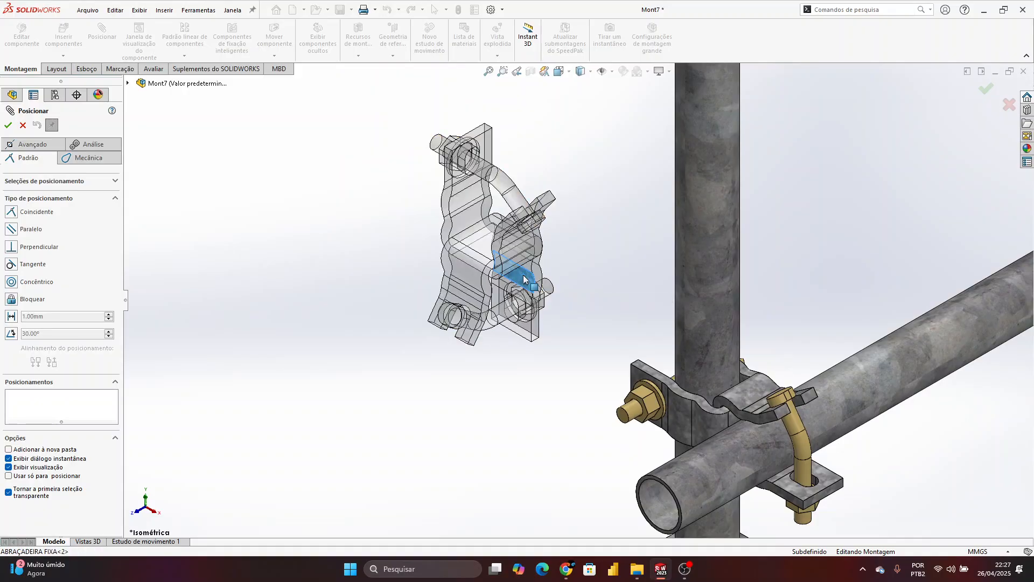
left_click(702, 214)
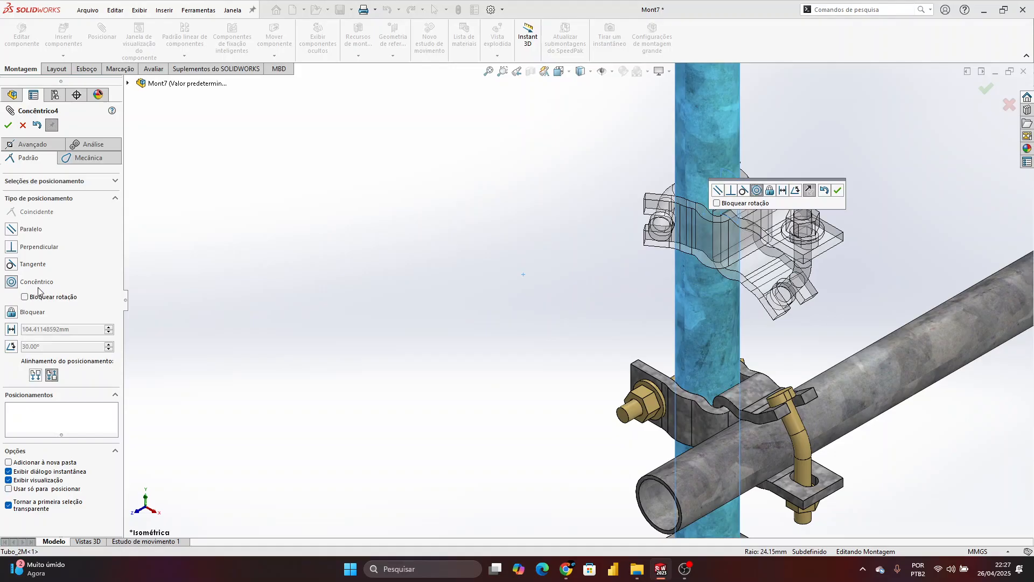
left_click(8, 126)
scroll(693, 268, "up", 2)
scroll(694, 269, "up", 2)
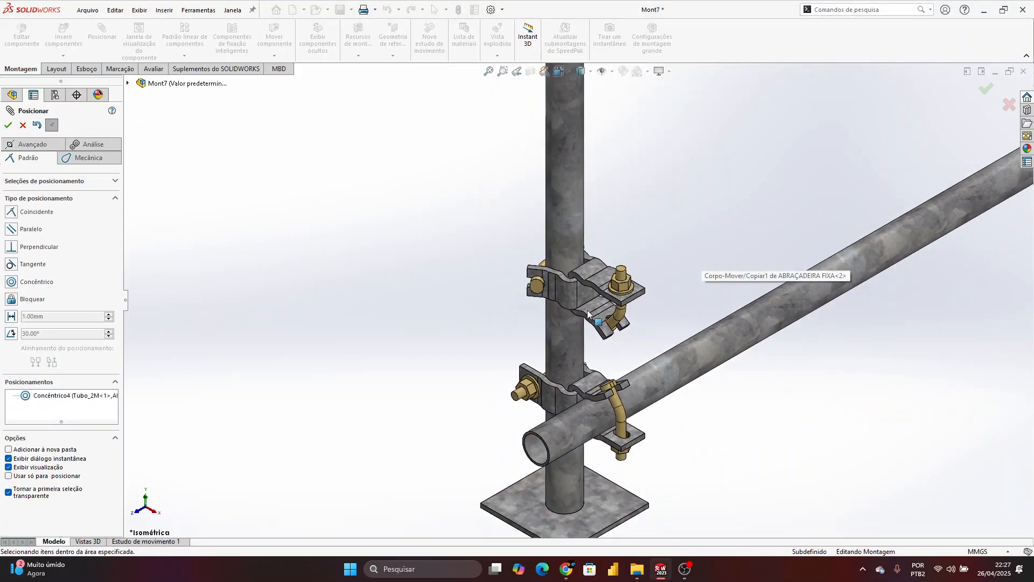
key("Escape")
Rotate the second clamp around the upright tube so its closing bolt faces the front
scroll(583, 306, "down", 3)
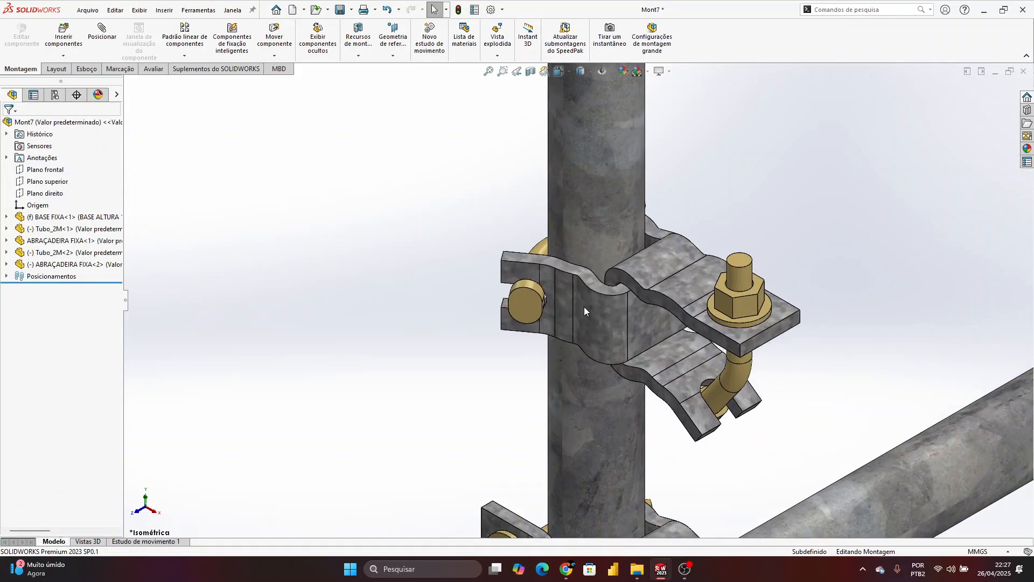
left_click(598, 338)
scroll(654, 325, "down", 2)
left_click_drag(654, 325, 360, 279)
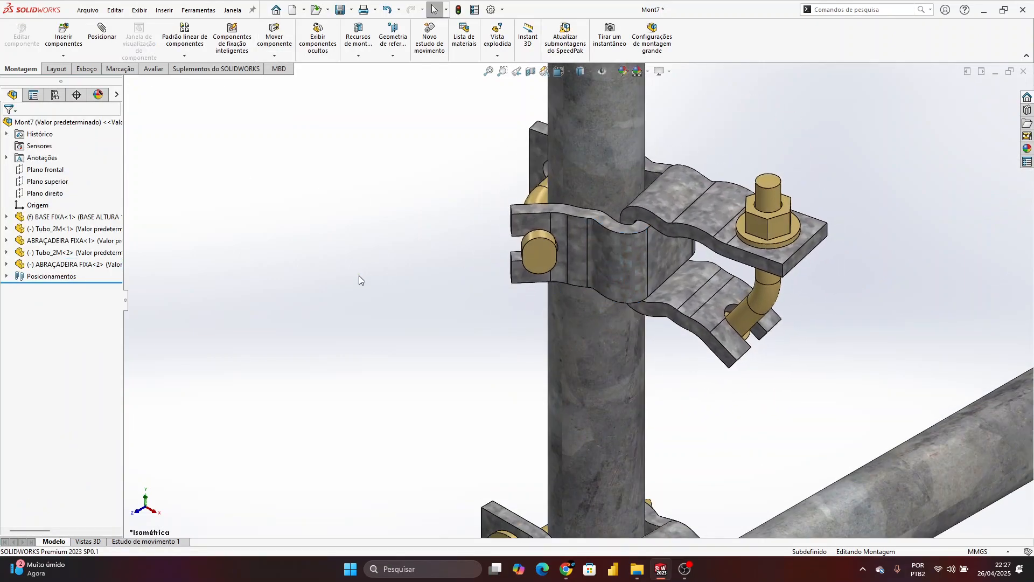
left_click(606, 269)
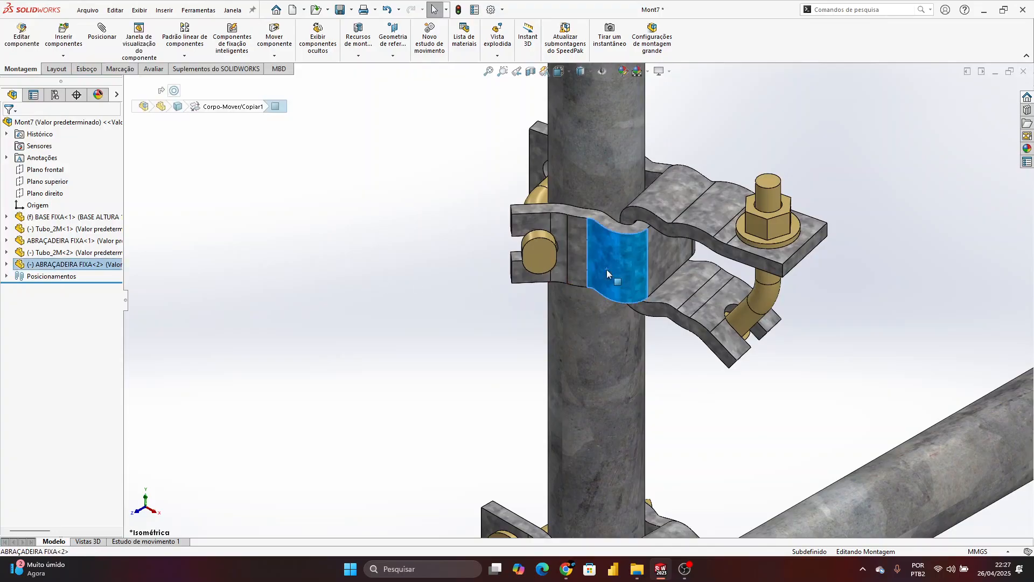
left_click_drag(607, 269, 665, 261)
key("Escape")
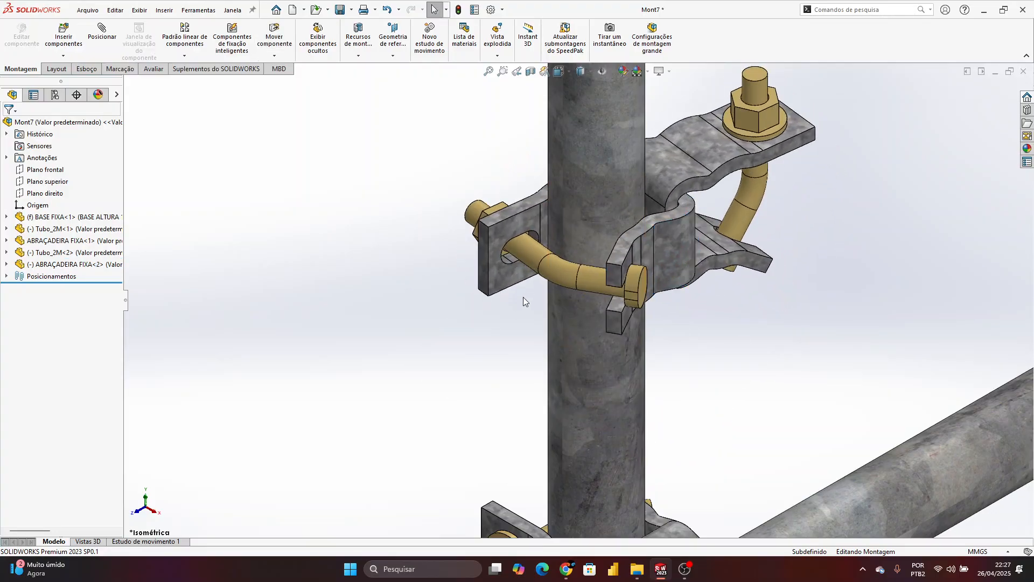
Add a 60 mm distance mate between the upper edge faces of the two clamps, keeping the dimension flipped
scroll(428, 304, "up", 5)
scroll(614, 284, "up", 3)
middle_click_drag(585, 294, 486, 308)
scroll(601, 288, "down", 3)
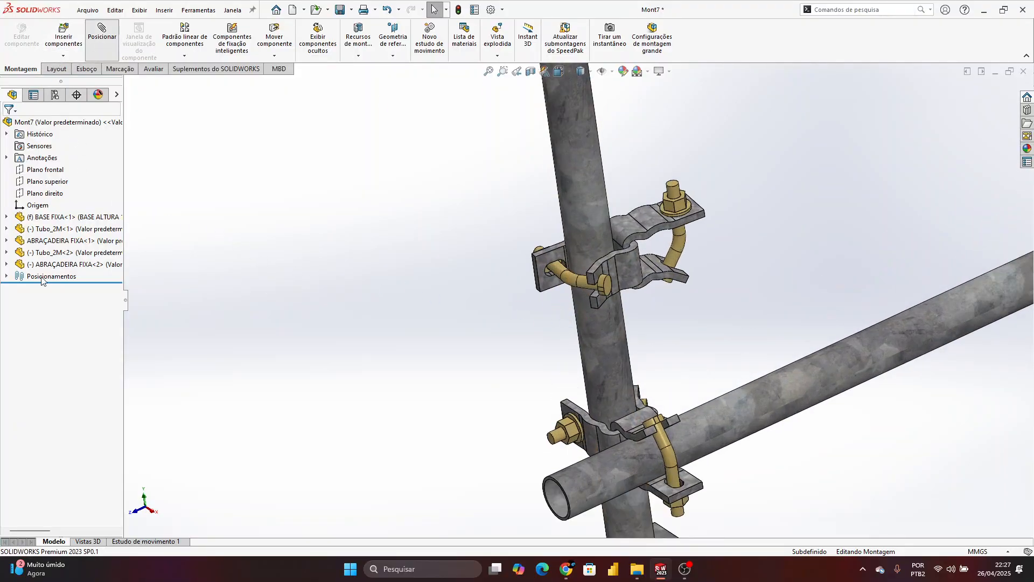
left_click(10, 318)
type("60")
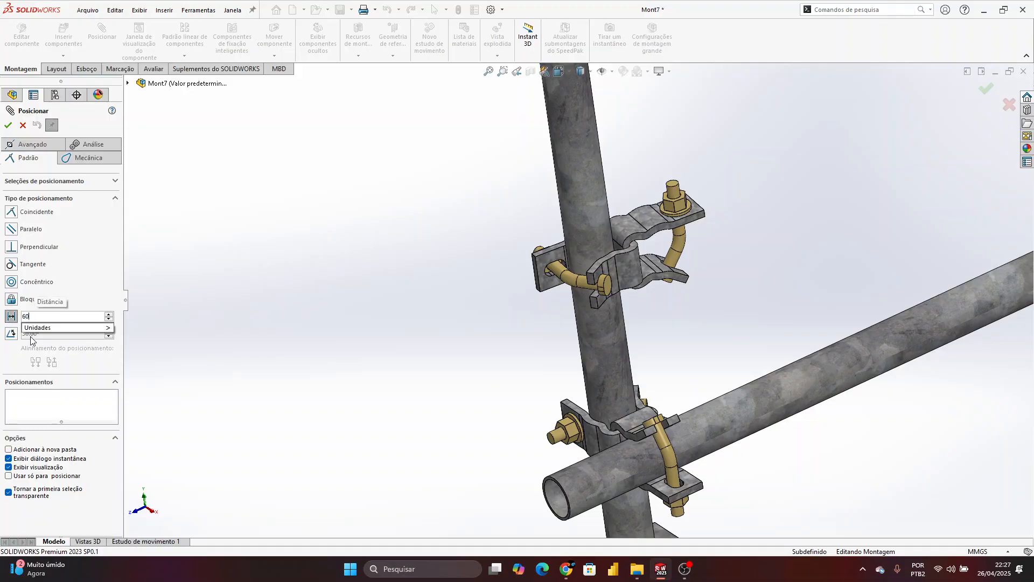
key("Return")
scroll(618, 254, "down", 5)
scroll(498, 327, "down", 2)
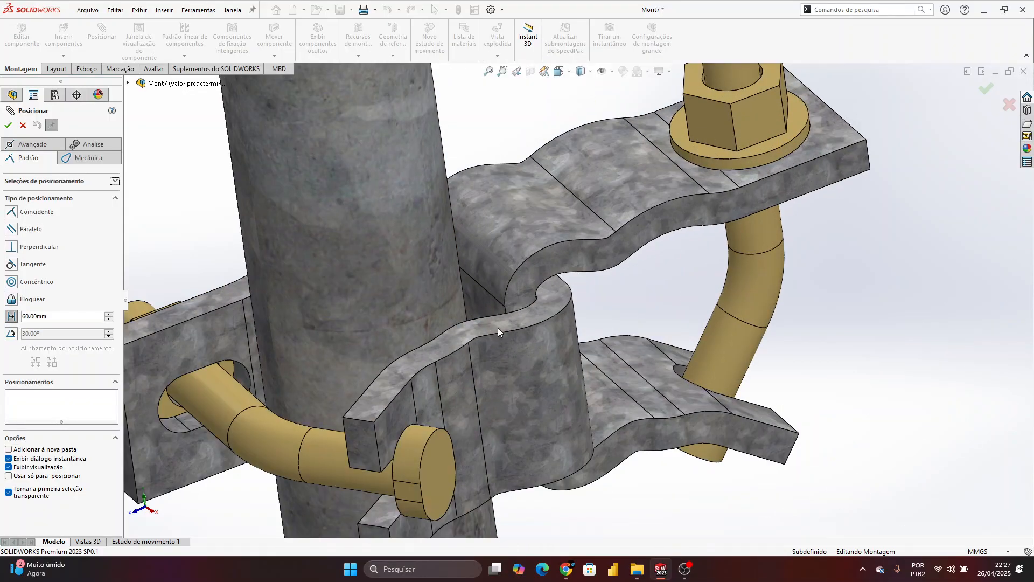
left_click(497, 328)
scroll(498, 327, "up", 5)
scroll(525, 479, "down", 5)
left_click(516, 301)
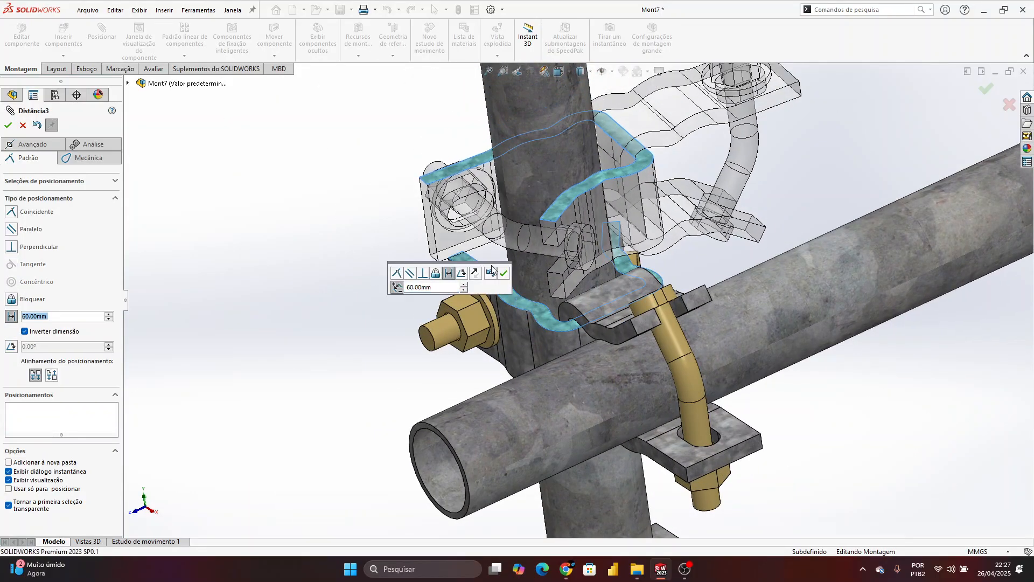
left_click(504, 273)
Add a parallel mate between the second clamp's side edge face and the base plate's side face, and finish mating
scroll(624, 247, "up", 5)
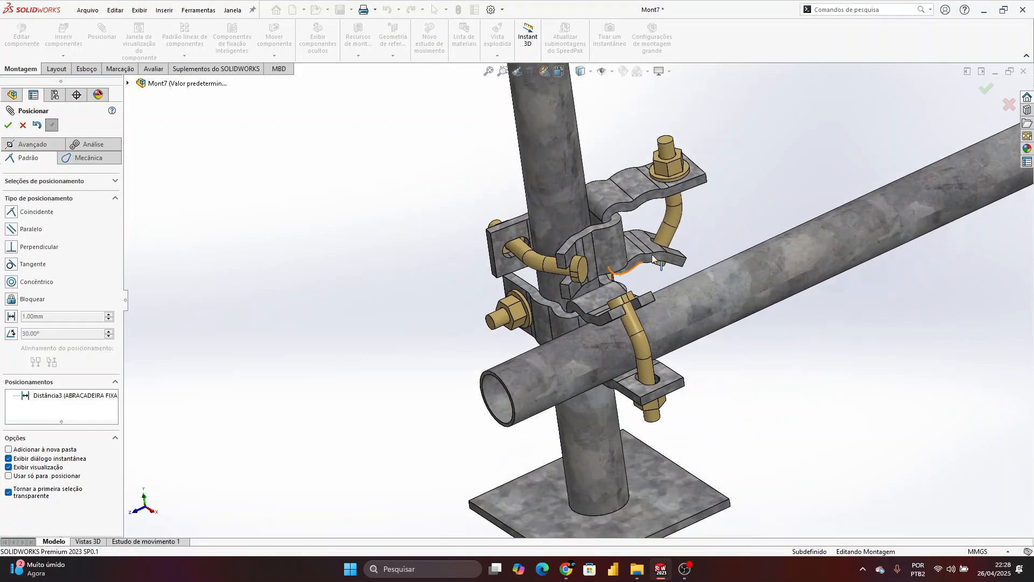
middle_click_drag(625, 247, 600, 258)
scroll(599, 258, "down", 8)
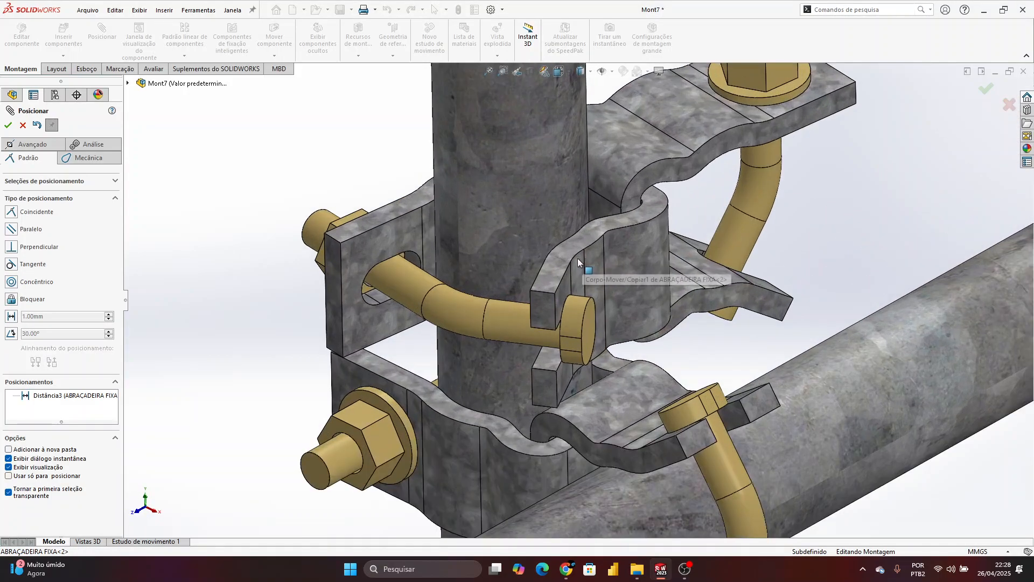
left_click(650, 194)
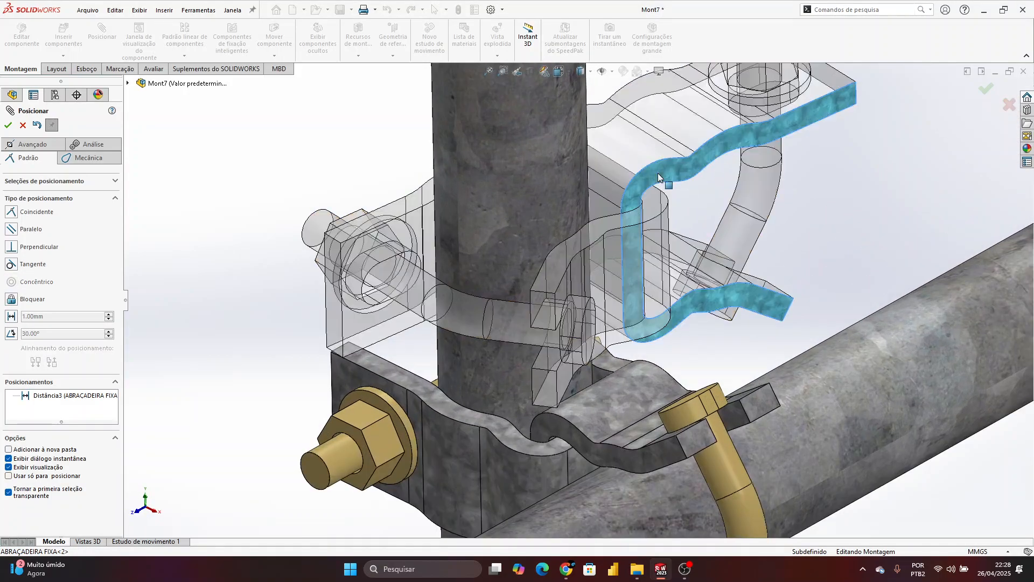
scroll(652, 191, "up", 6)
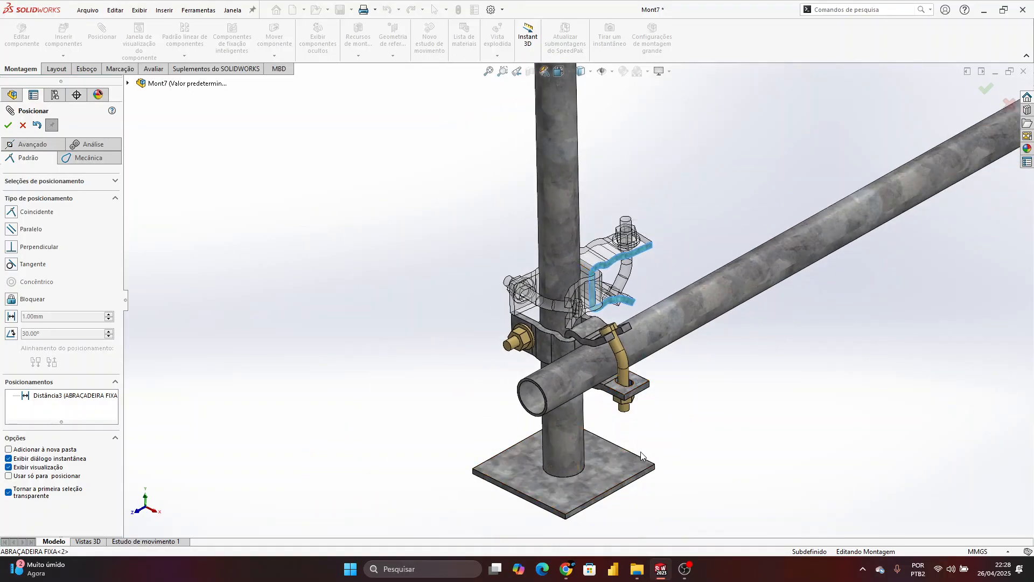
scroll(637, 472, "down", 5)
scroll(564, 421, "up", 2)
scroll(564, 421, "up", 4)
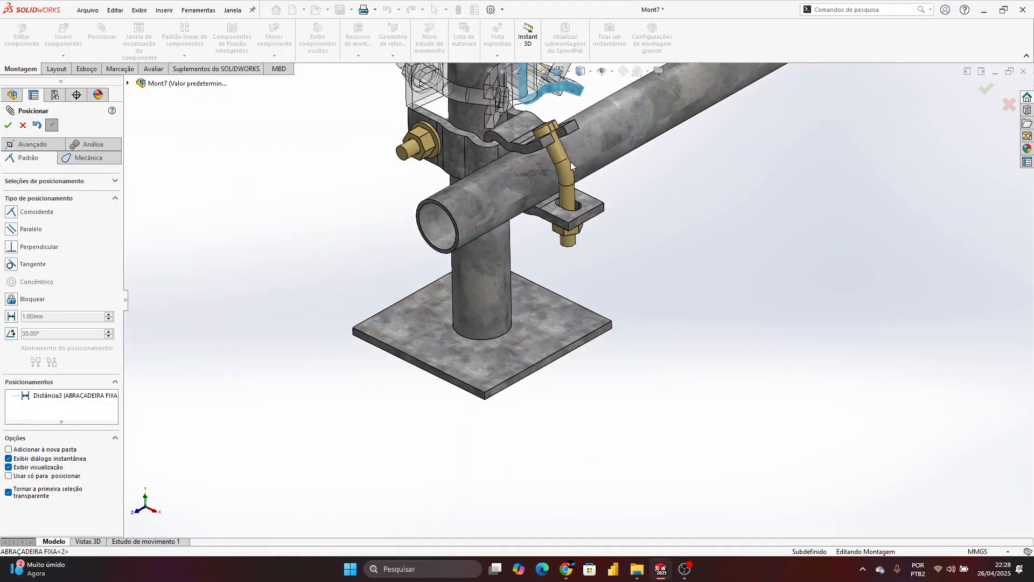
scroll(590, 215, "up", 2)
scroll(592, 229, "down", 5)
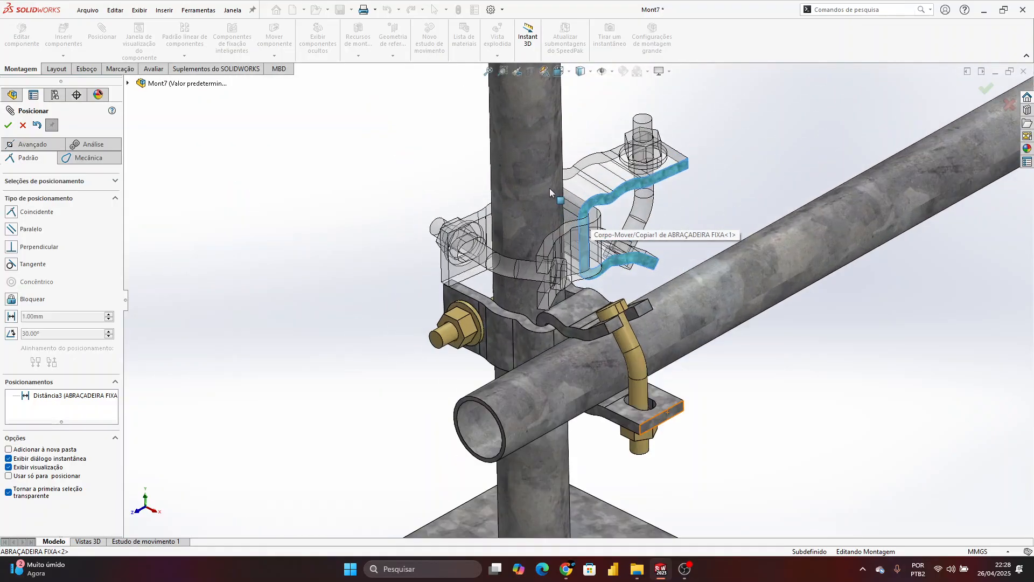
scroll(592, 229, "up", 6)
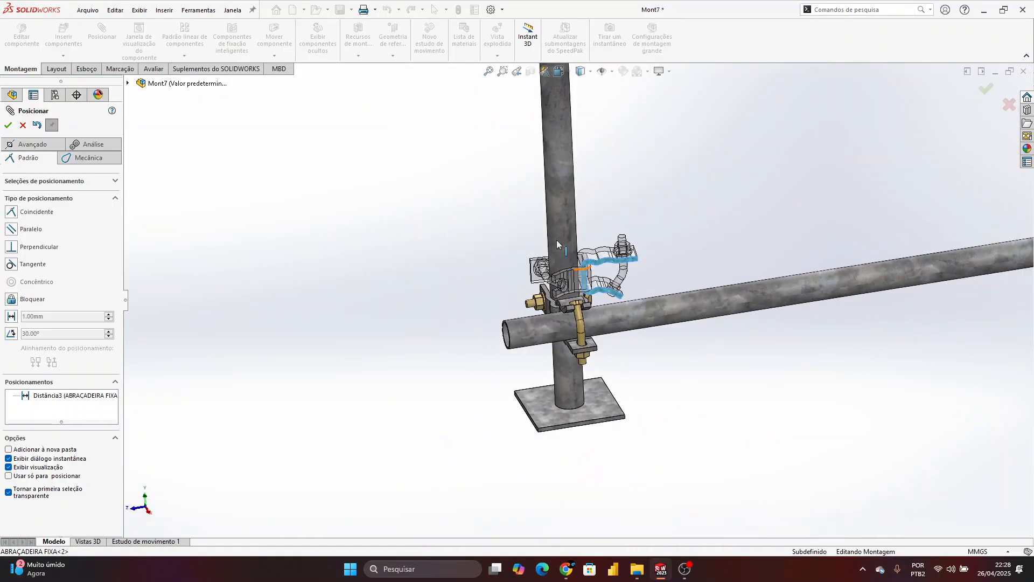
scroll(567, 415, "down", 5)
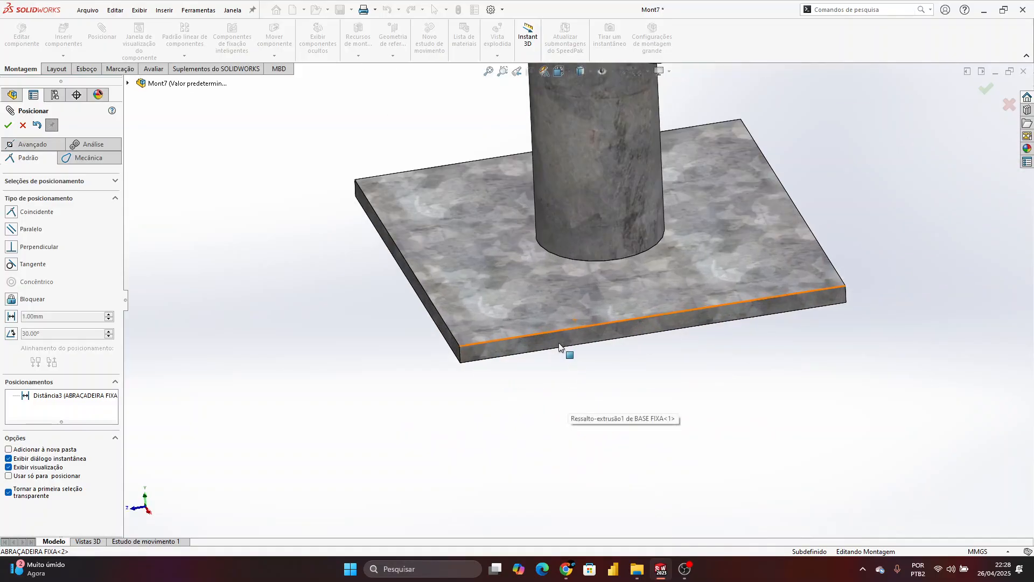
left_click(508, 348)
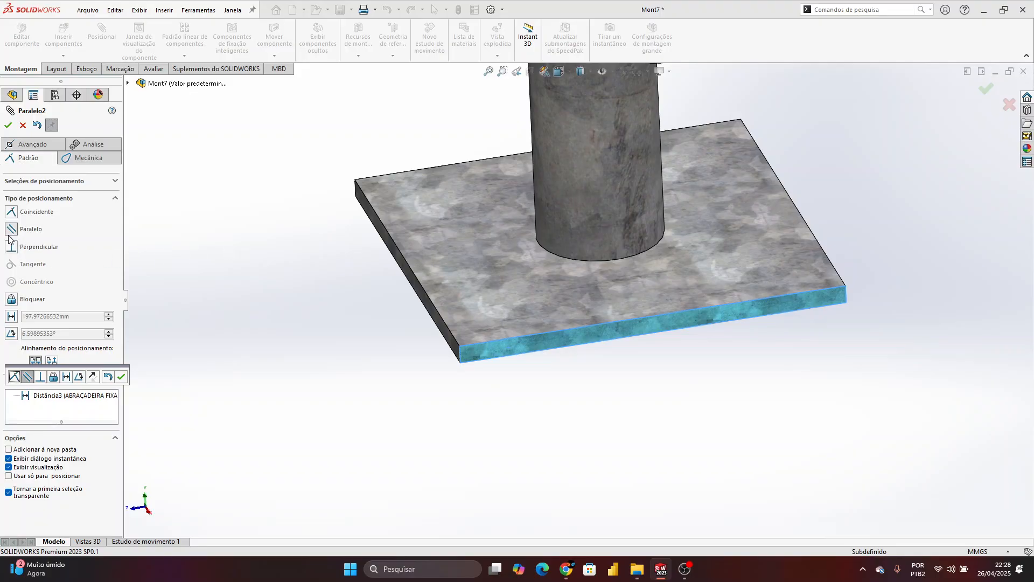
left_click(8, 125)
scroll(577, 214, "up", 5)
scroll(584, 244, "down", 3)
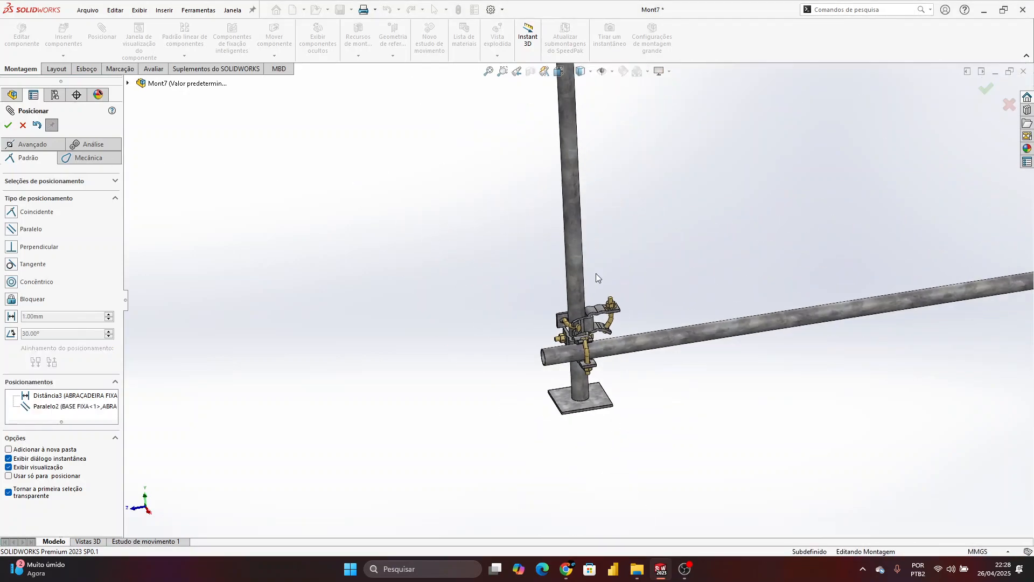
left_click(9, 125)
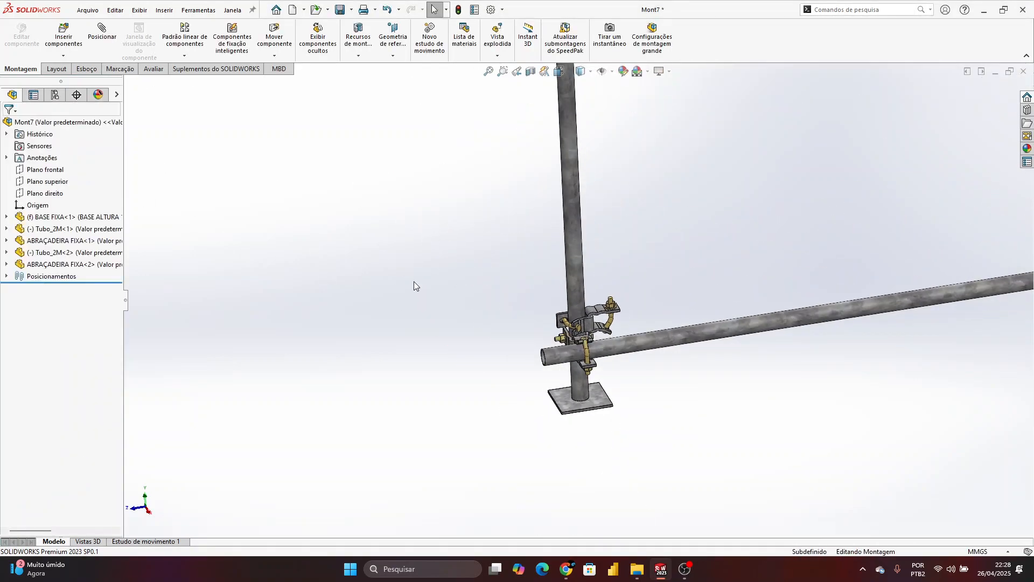
Insert a Tubo_1.2M, rotated 90° about Z, and place it horizontally beside the two clamps
middle_click_drag(669, 367, 592, 323)
scroll(545, 282, "up", 3)
scroll(561, 319, "down", 5)
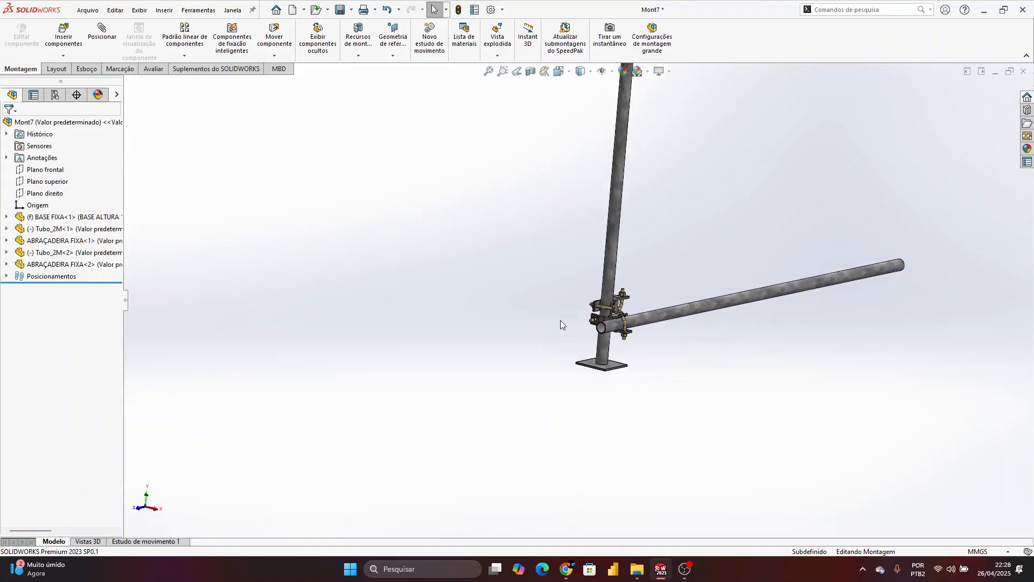
scroll(604, 293, "up", 3)
left_click(63, 33)
left_click(143, 146)
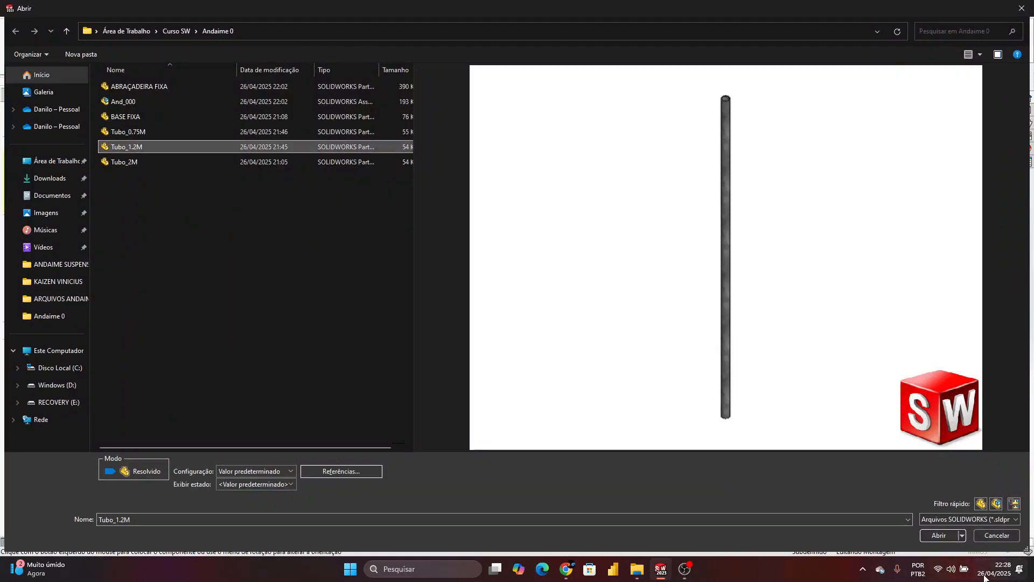
left_click(938, 535)
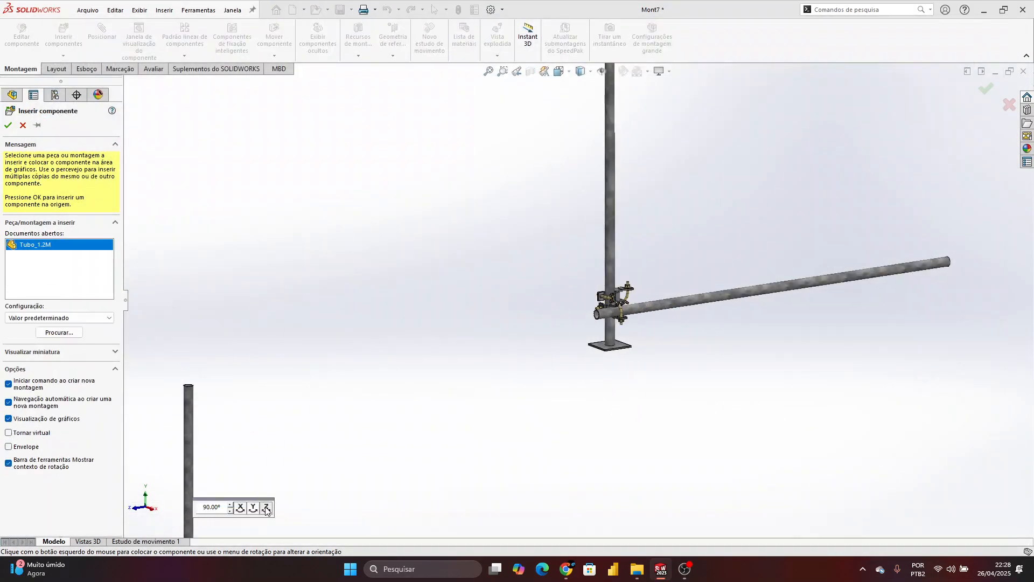
left_click(266, 509)
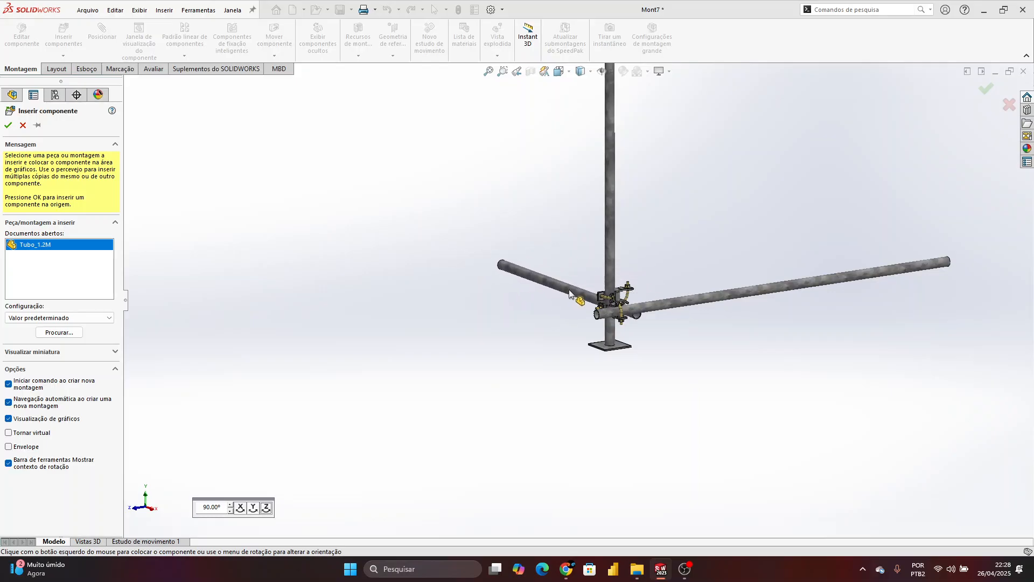
left_click(572, 290)
Add a concentric mate between the 1.2 m tube's outer face and the curved inner face of the second clamp's open jaw
scroll(614, 328, "down", 3)
left_click(101, 33)
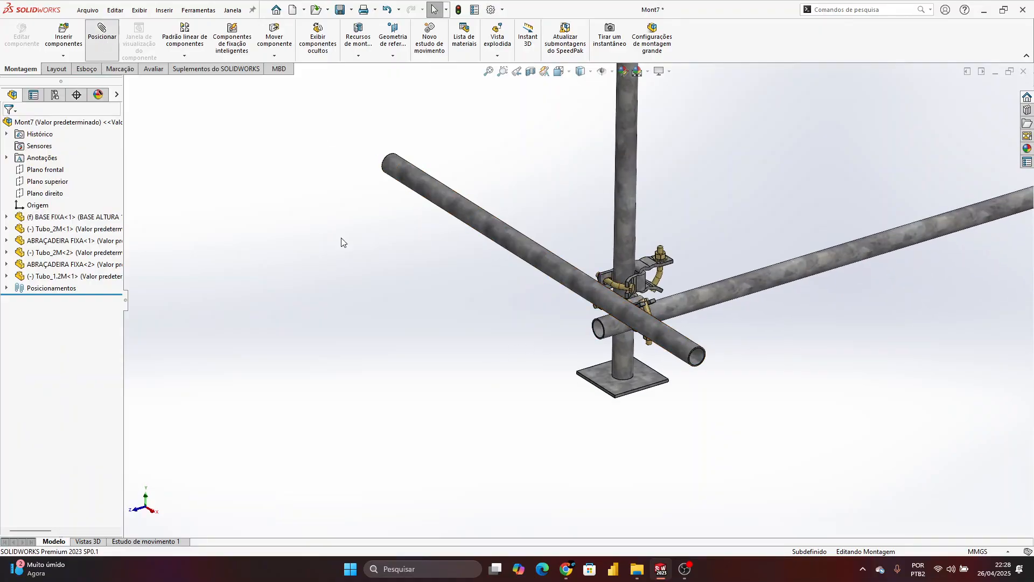
left_click(640, 319)
middle_click_drag(658, 298, 618, 299)
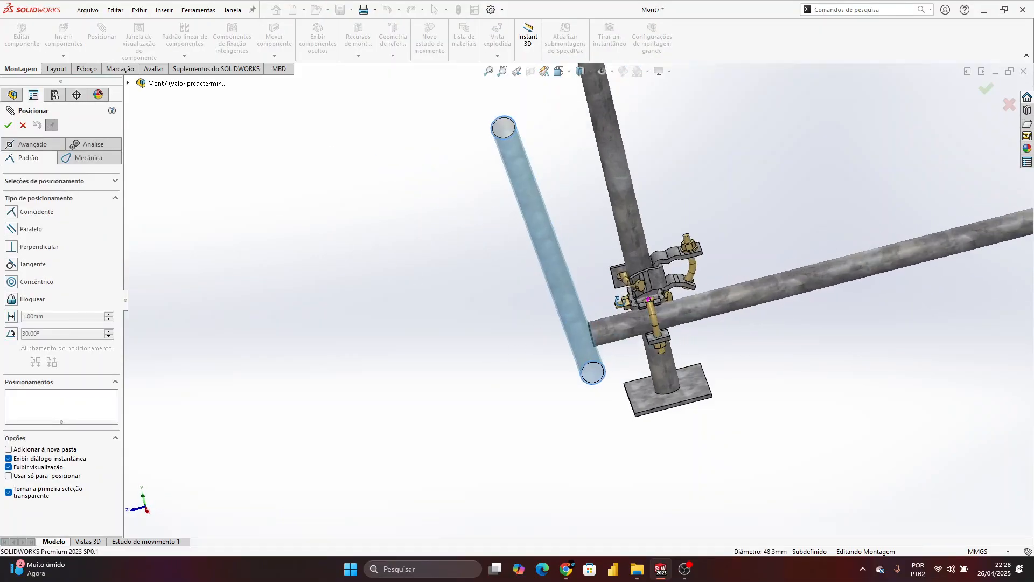
scroll(673, 302, "down", 6)
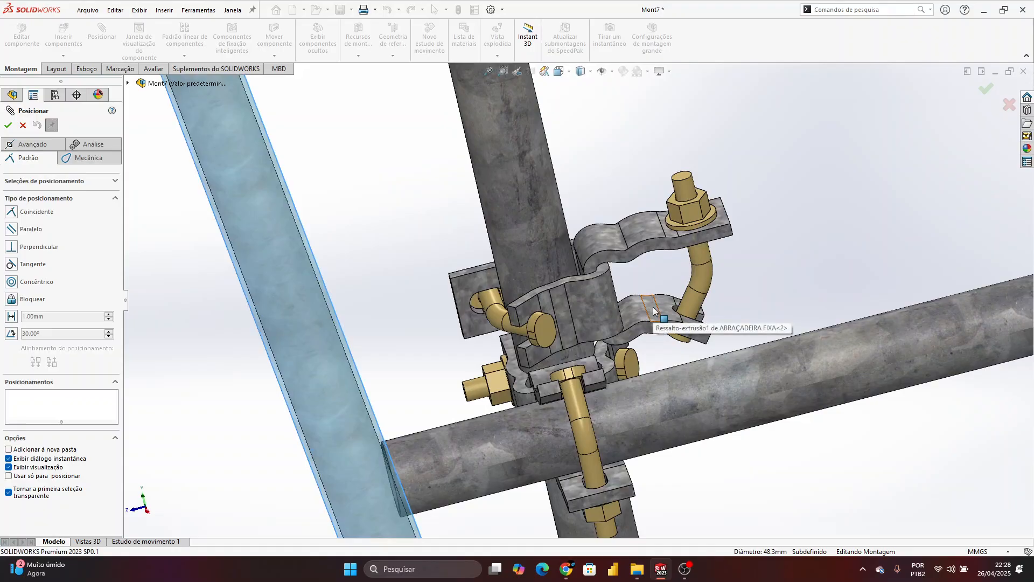
left_click(654, 310)
key("Return")
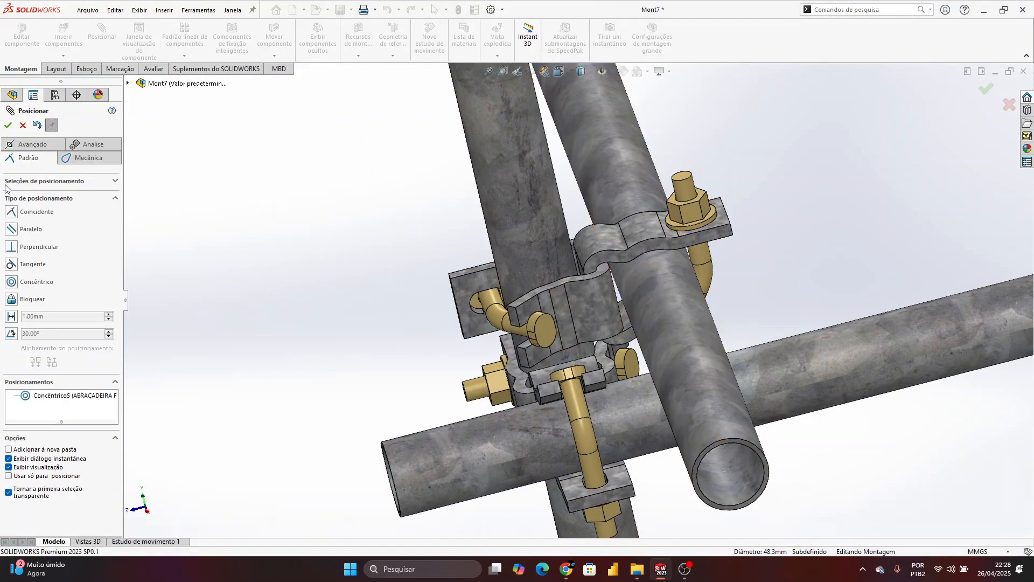
Add a 100 mm distance mate between the 1.2 m tube's near end face and the second clamp's side edge face, and finish mating
left_click(14, 316)
type("1")
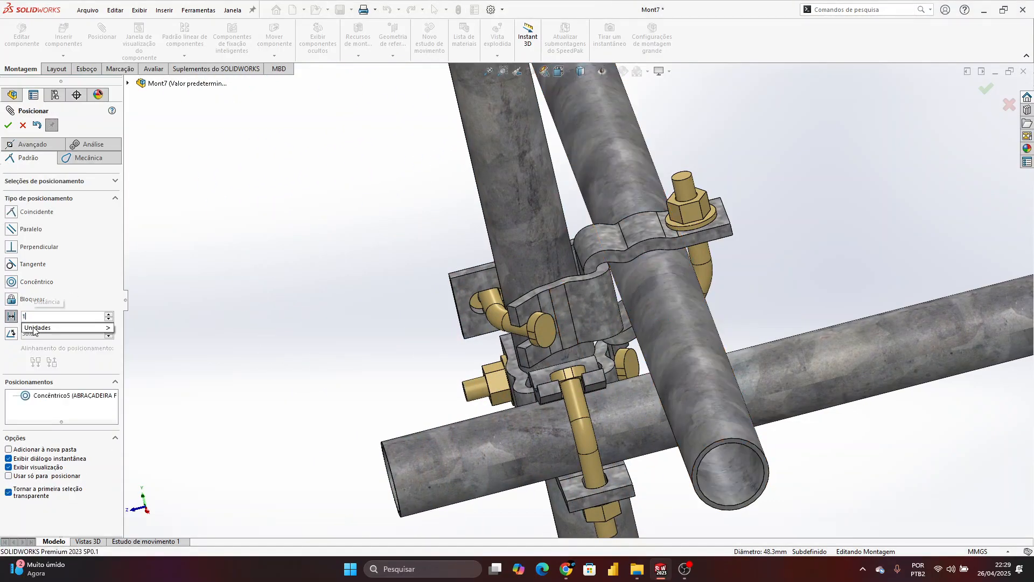
key("Return")
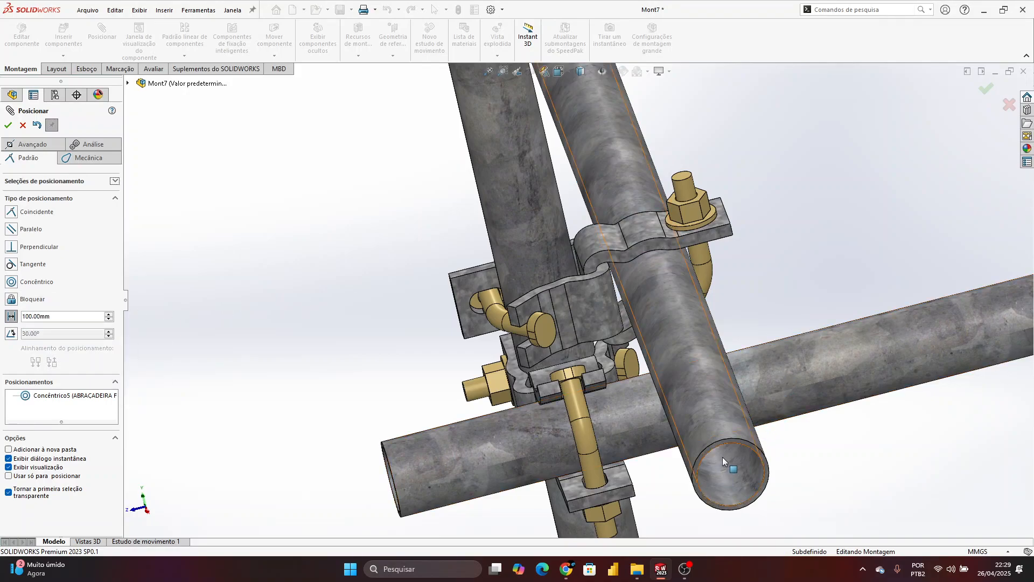
scroll(723, 457, "down", 5)
scroll(779, 341, "up", 8)
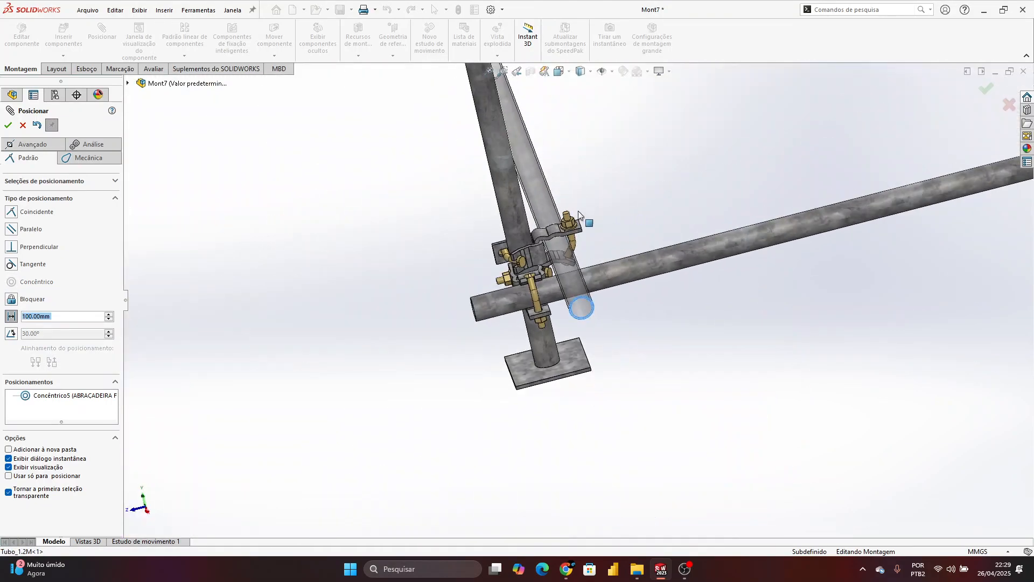
scroll(584, 207, "down", 4)
scroll(596, 273, "down", 5)
left_click(431, 299)
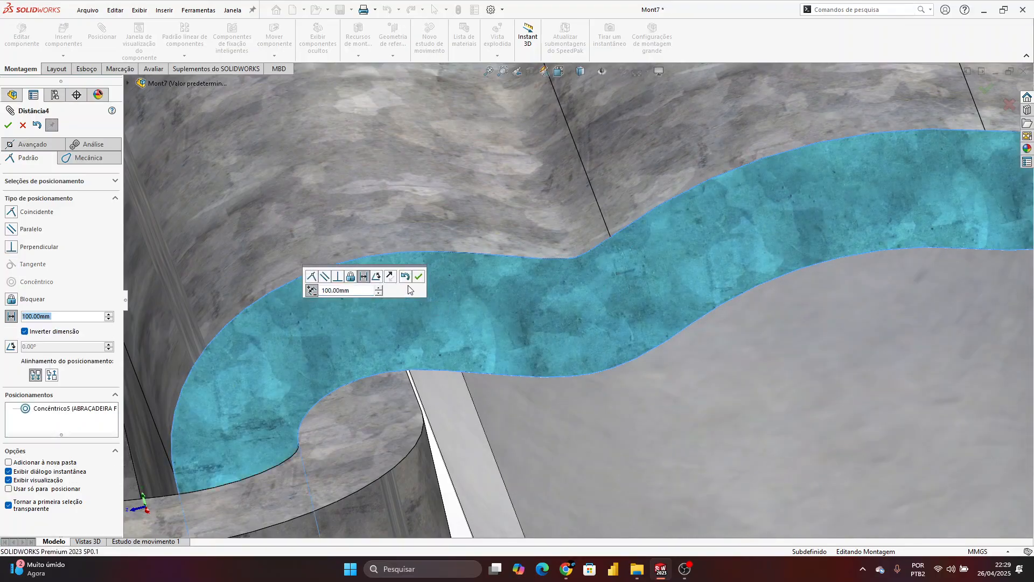
scroll(570, 299, "up", 5)
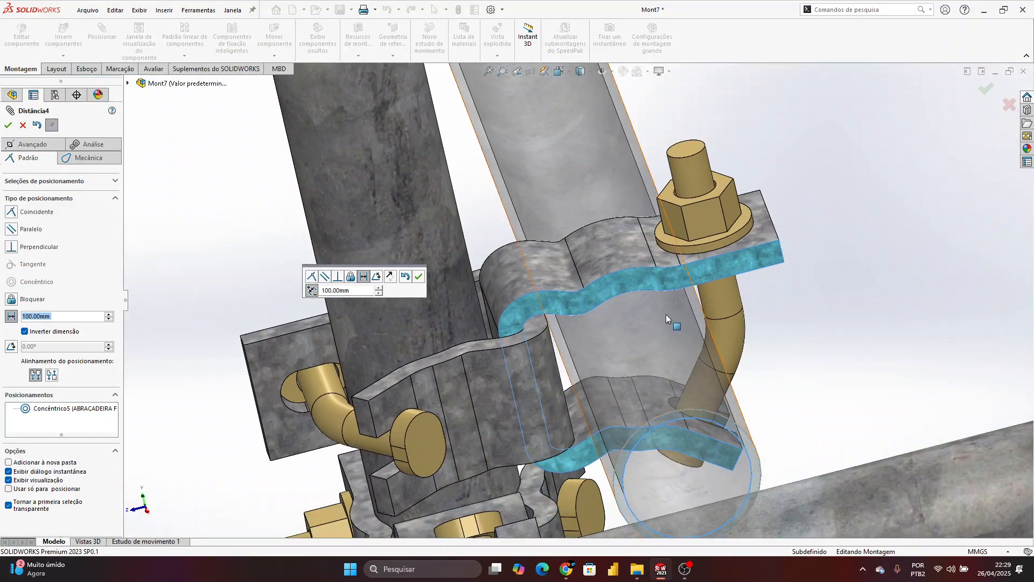
scroll(652, 290, "down", 10)
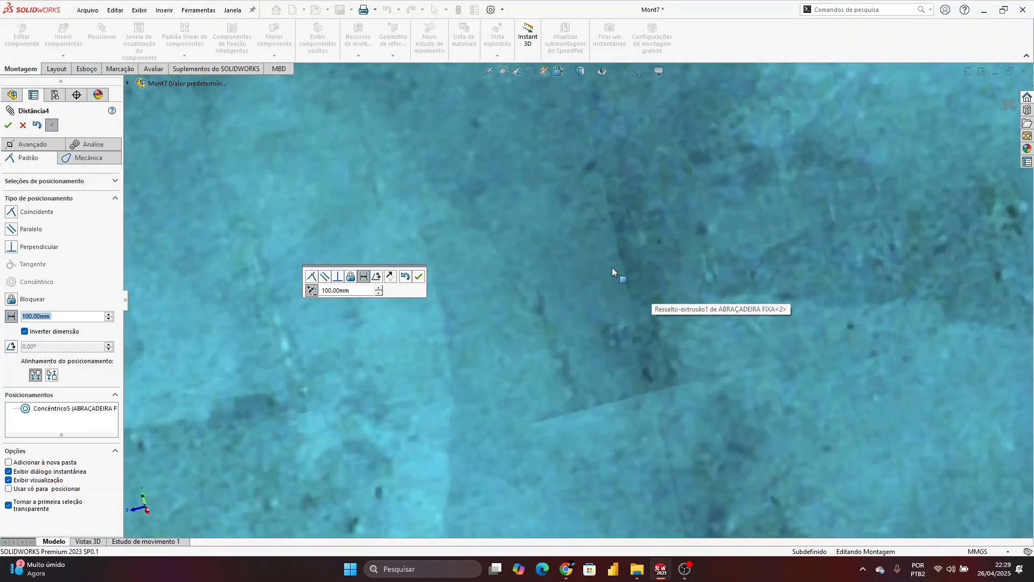
scroll(611, 266, "up", 10)
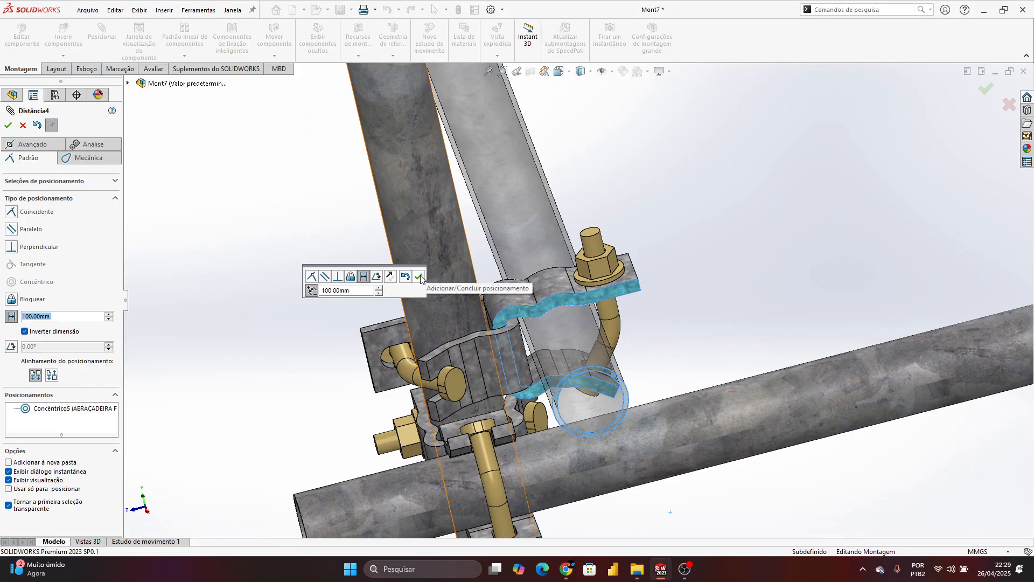
left_click(420, 277)
scroll(544, 299, "up", 10)
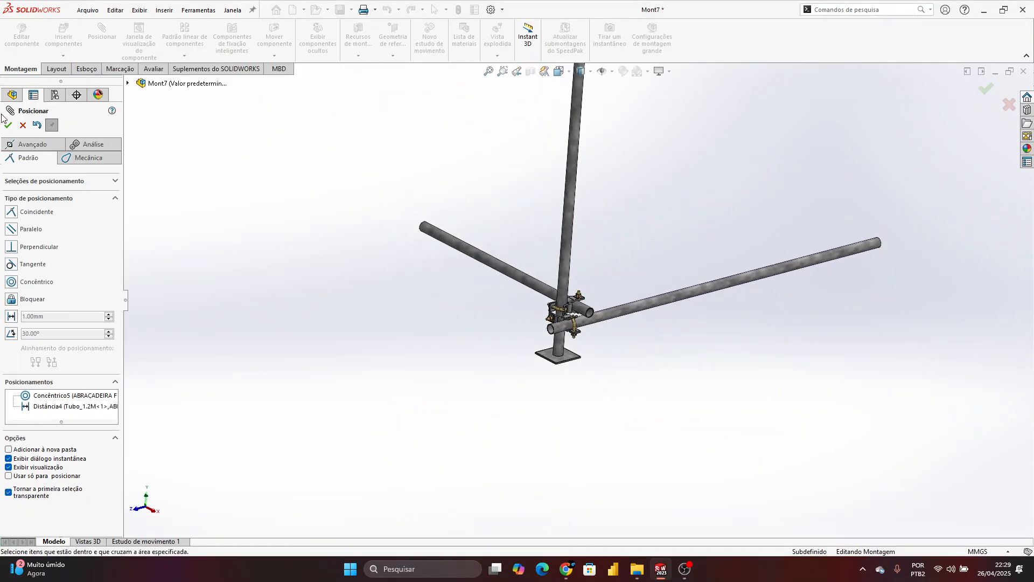
left_click(23, 125)
Start a linear component pattern with the base plate edge parallel to the horizontal 2 m tube as direction 1
key("ctrl+7")
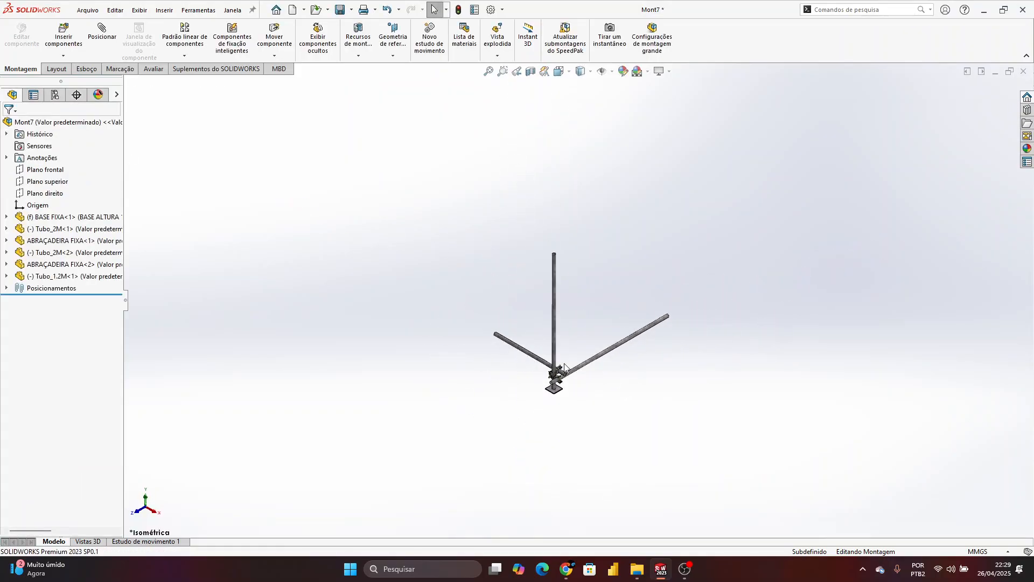
scroll(549, 360, "down", 5)
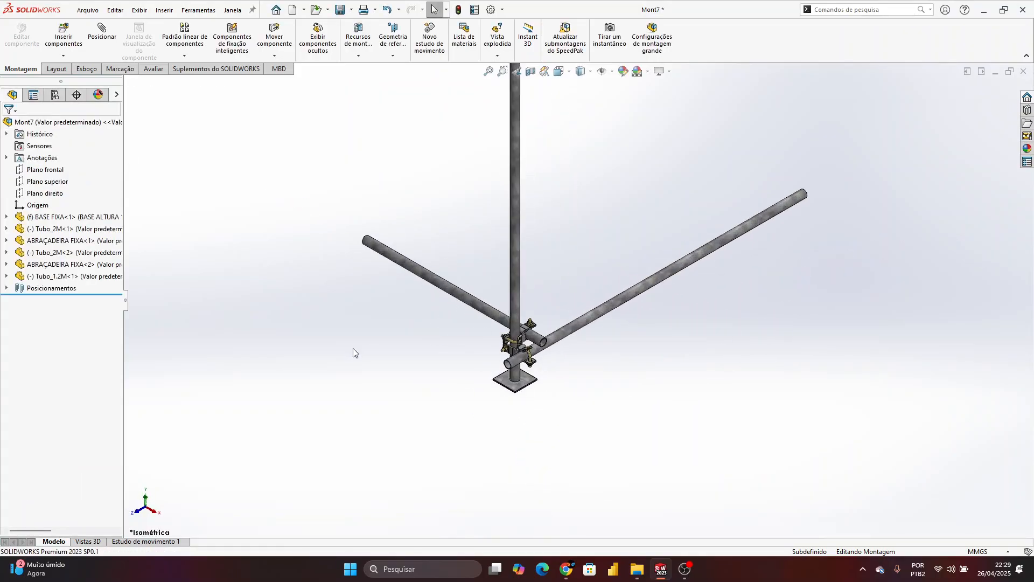
left_click(184, 38)
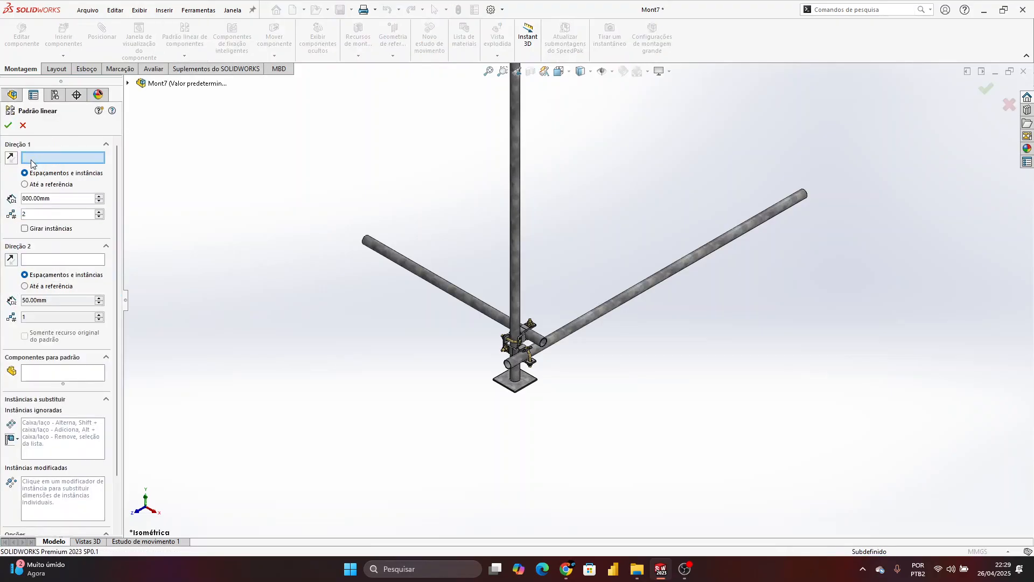
scroll(538, 396, "down", 8)
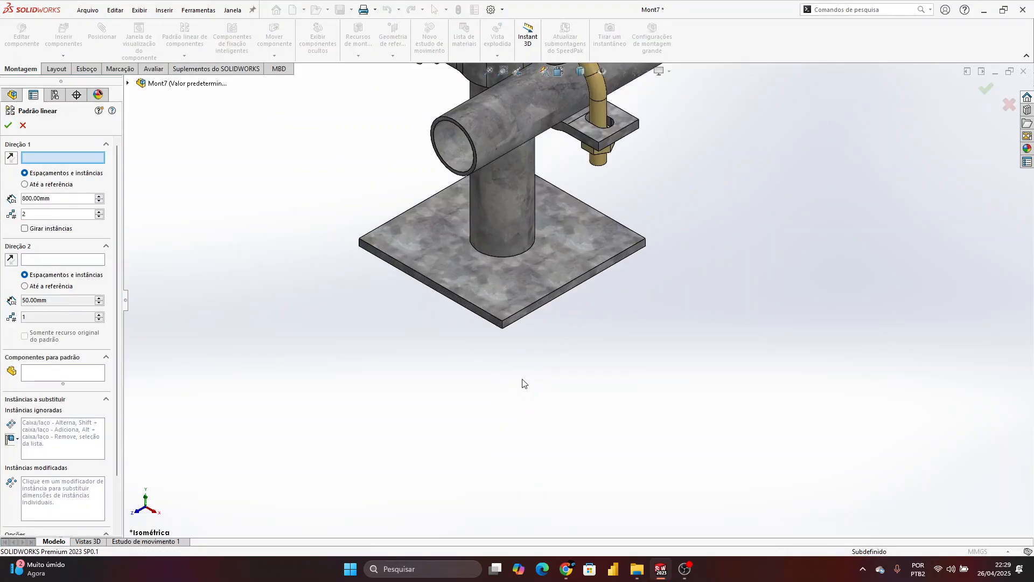
scroll(527, 345, "up", 2)
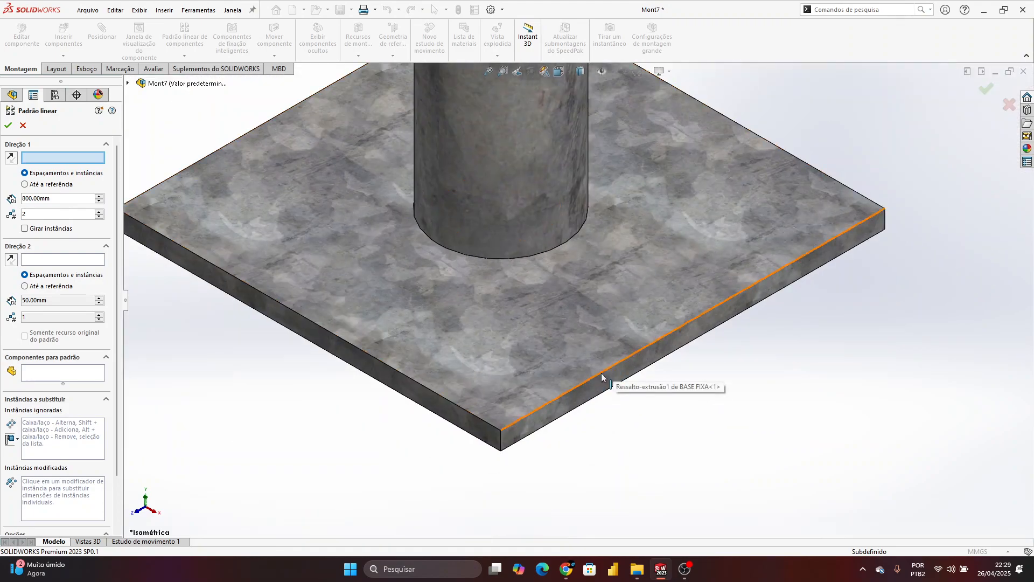
left_click(571, 390)
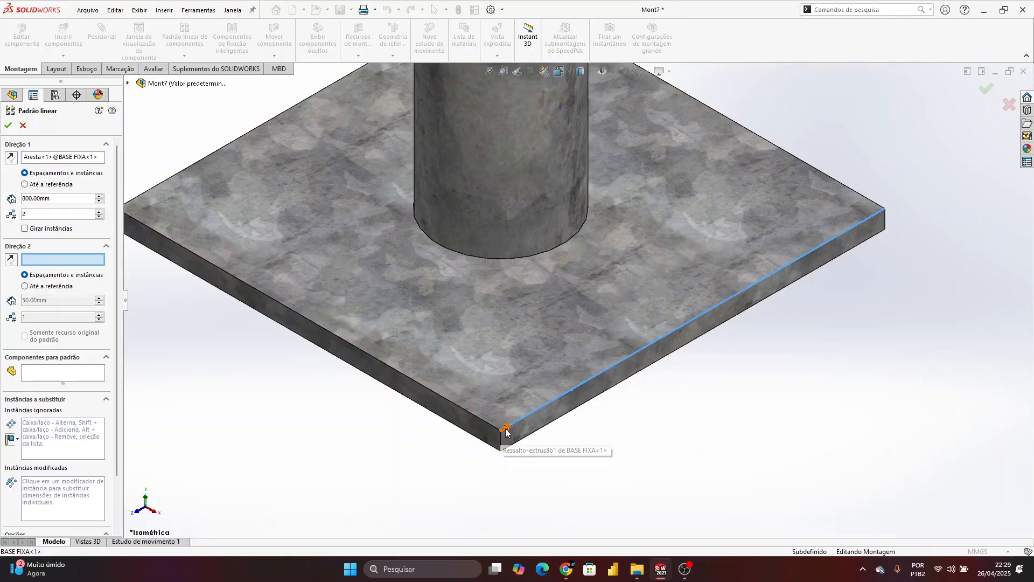
scroll(691, 315, "up", 5)
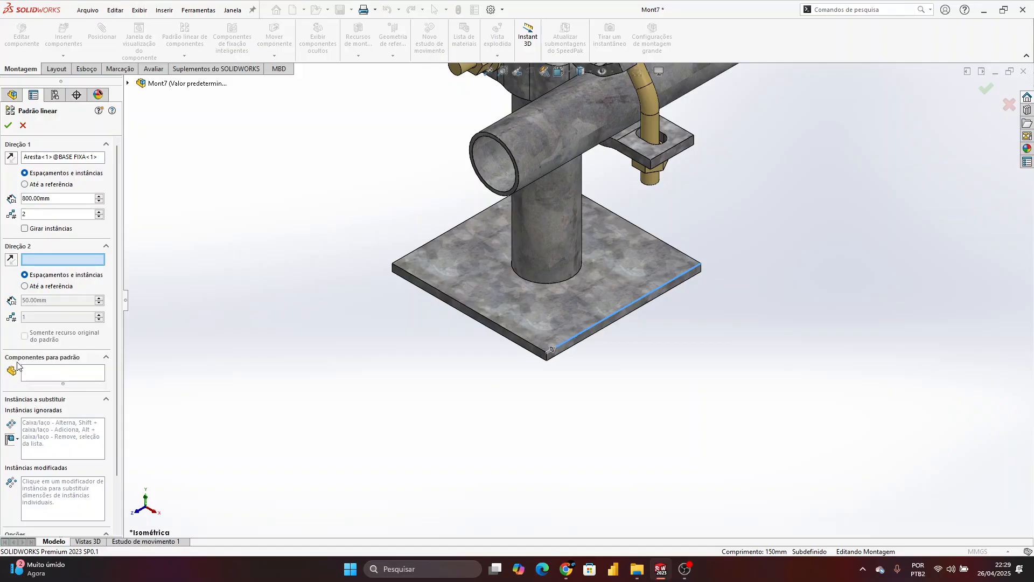
Select the base, both fixed clamps, the 1.2 m tube and the upright 2 m tube as the components to pattern
left_click(40, 373)
scroll(603, 325, "up", 5)
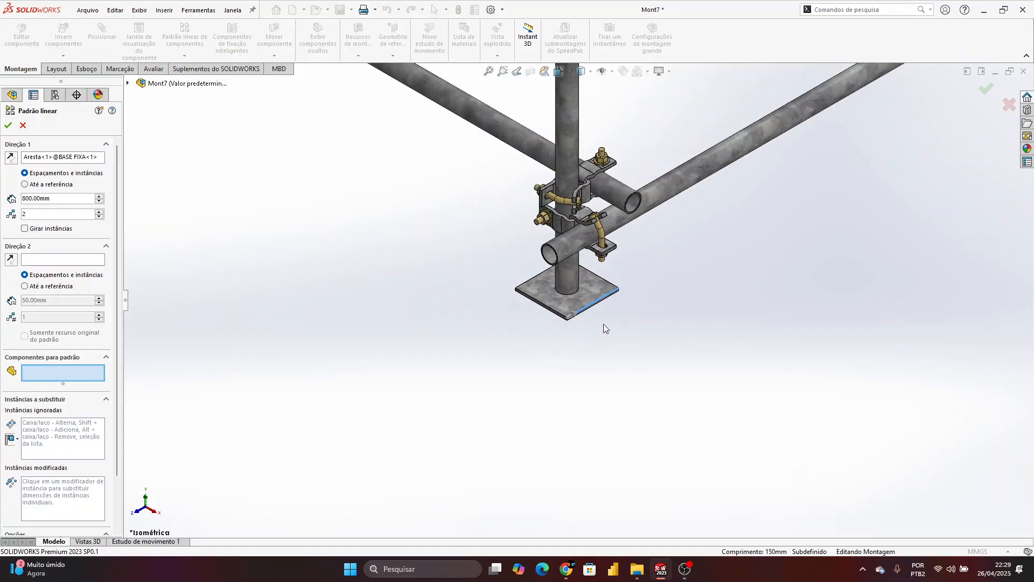
left_click(551, 302)
left_click(564, 221)
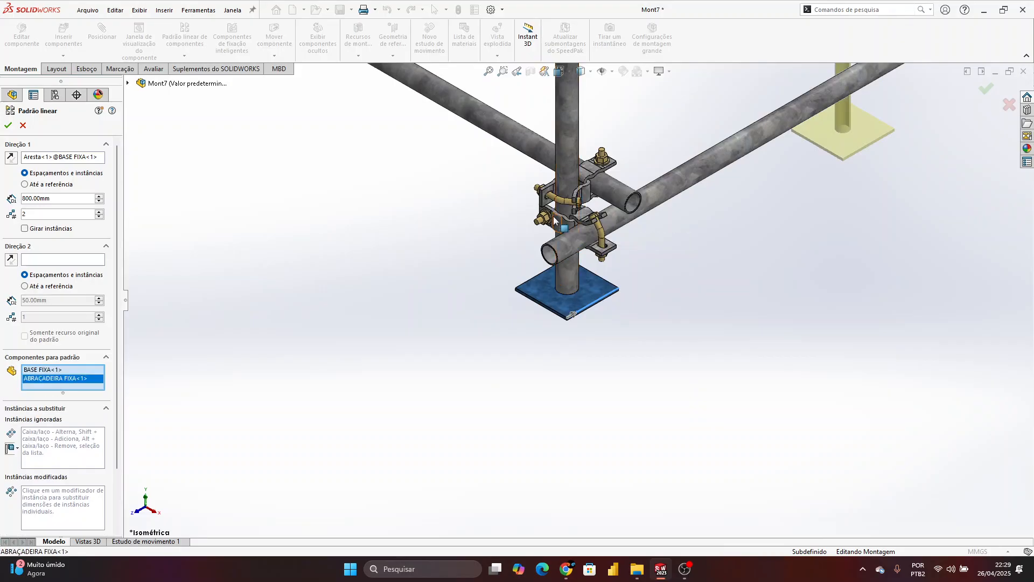
left_click(584, 198)
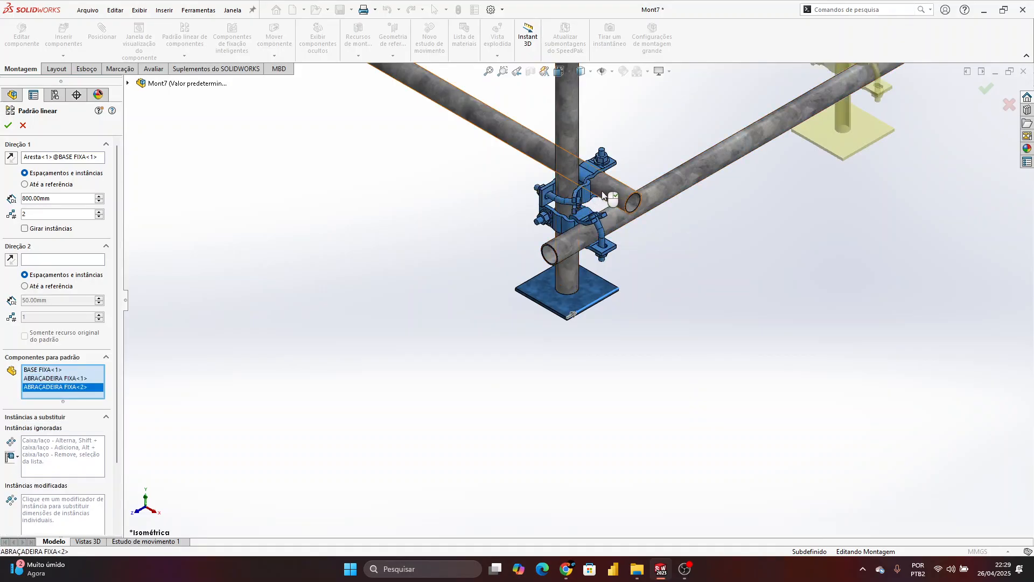
left_click(591, 171)
left_click(578, 138)
scroll(568, 261, "up", 4)
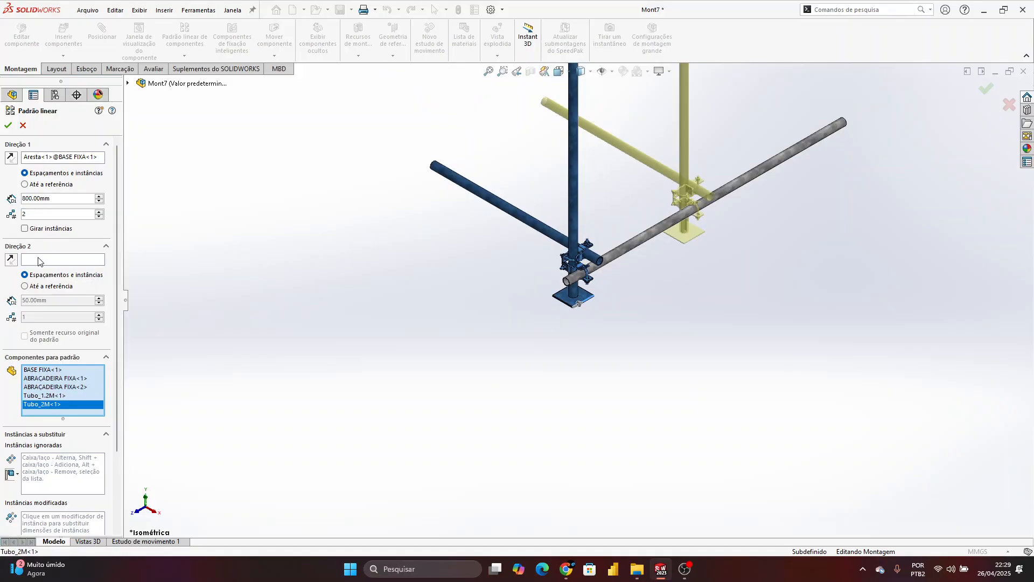
Set the direction 1 spacing to 1750 mm, check the preview at the horizontal tube's far end, and accept the pattern
triple_click(48, 199)
type("1")
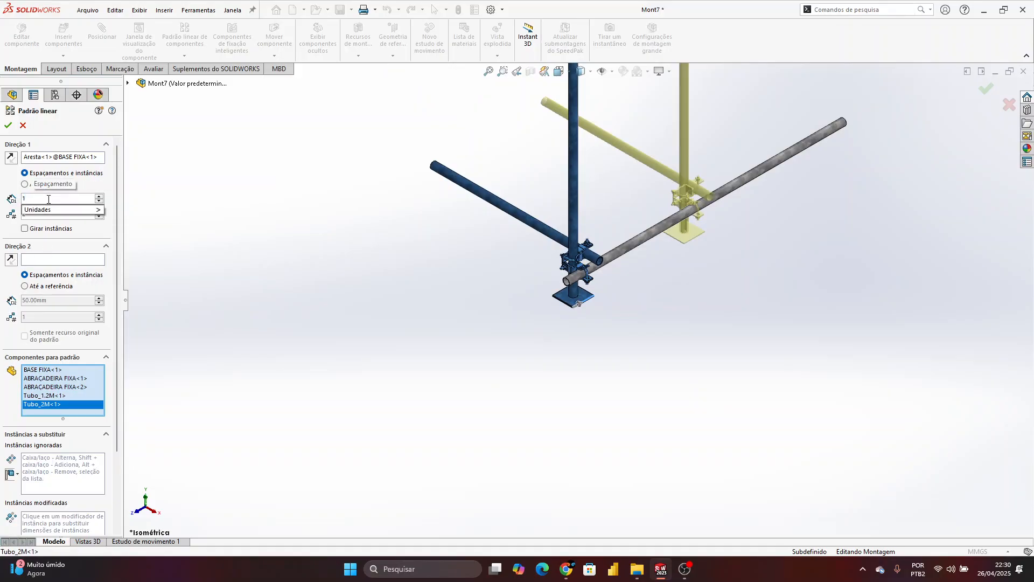
type("750")
key("Return")
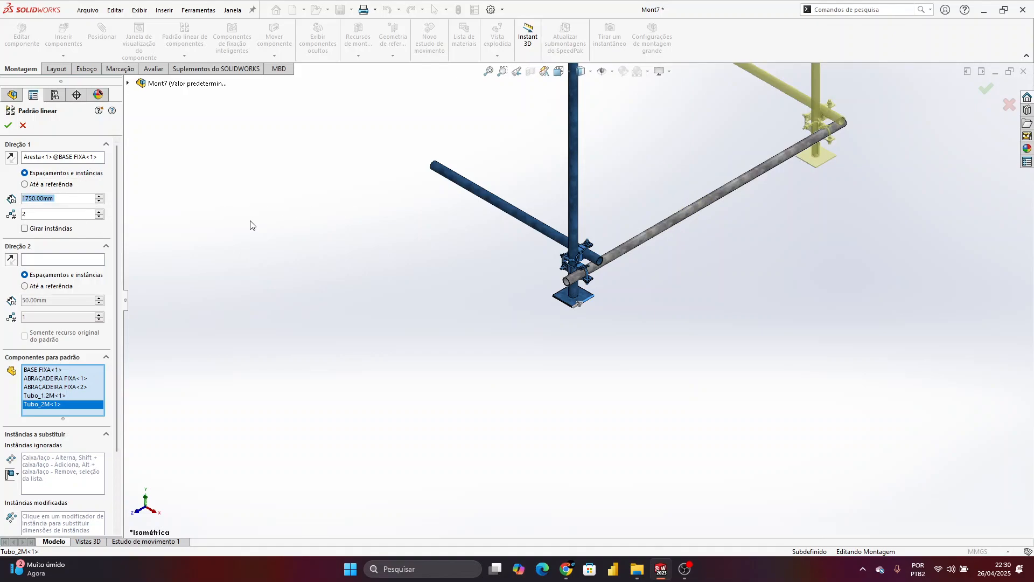
middle_click_drag(598, 269, 577, 304)
scroll(577, 304, "down", 8)
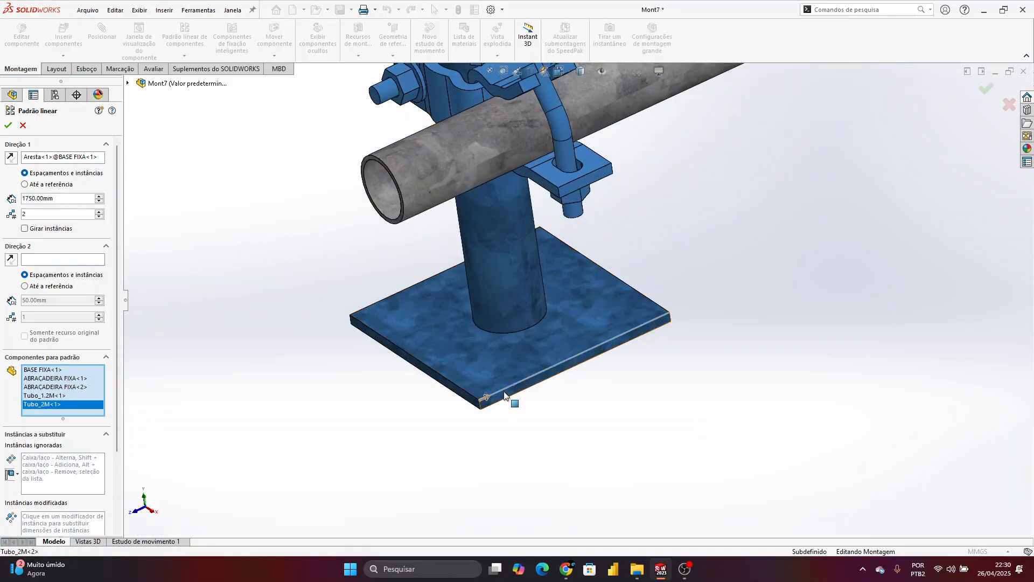
scroll(561, 376, "up", 6)
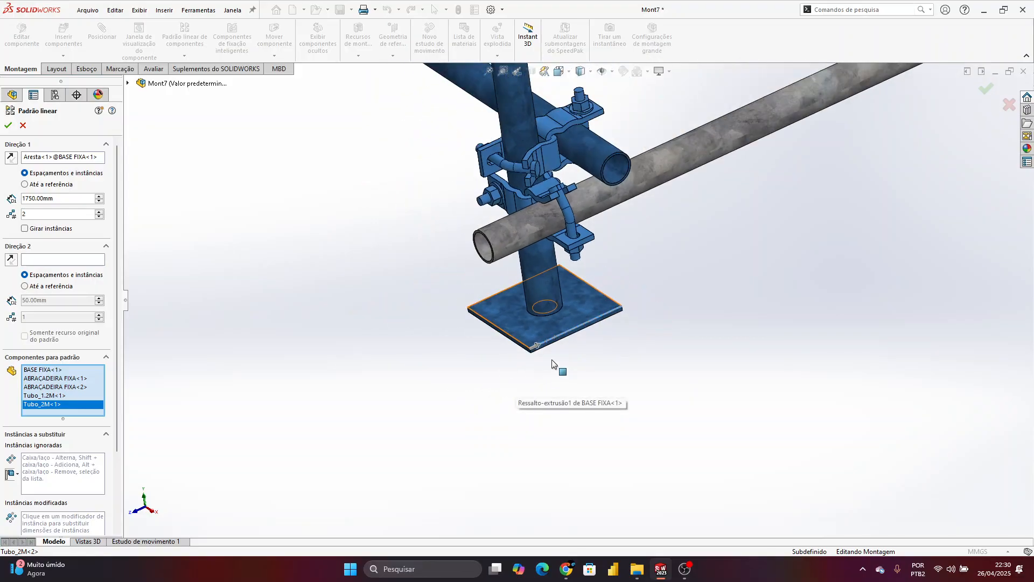
scroll(549, 355, "up", 1)
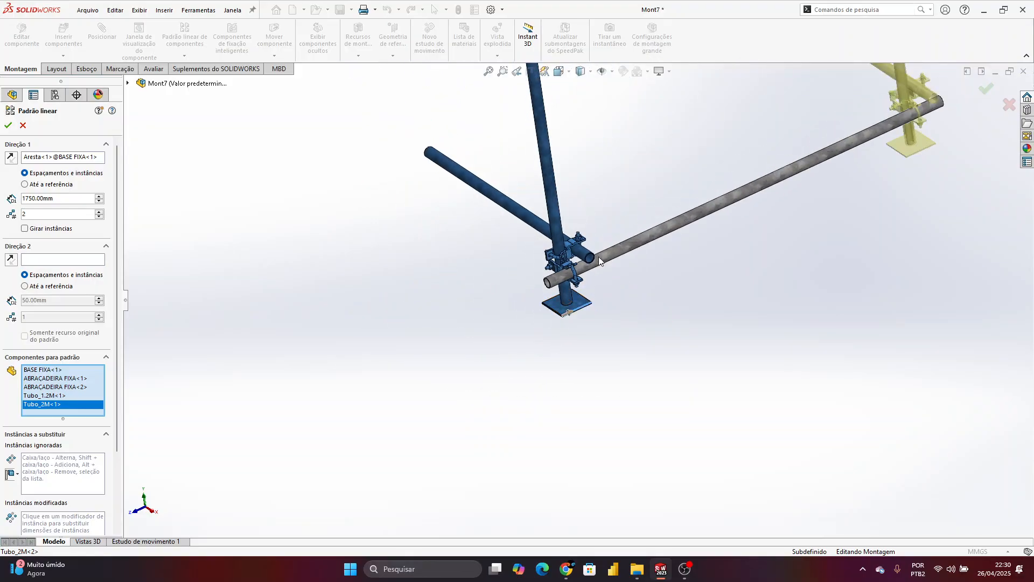
middle_click_drag(816, 144, 671, 180)
scroll(687, 173, "up", 3)
scroll(671, 180, "up", 2)
scroll(567, 281, "down", 1)
middle_click_drag(559, 272, 603, 316, "ctrl")
scroll(584, 335, "down", 5)
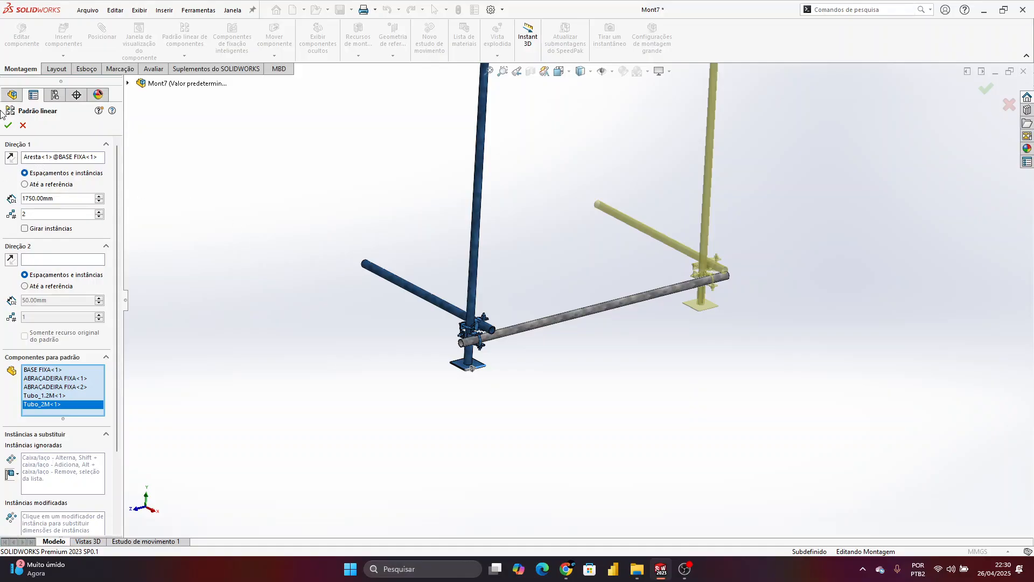
left_click(8, 125)
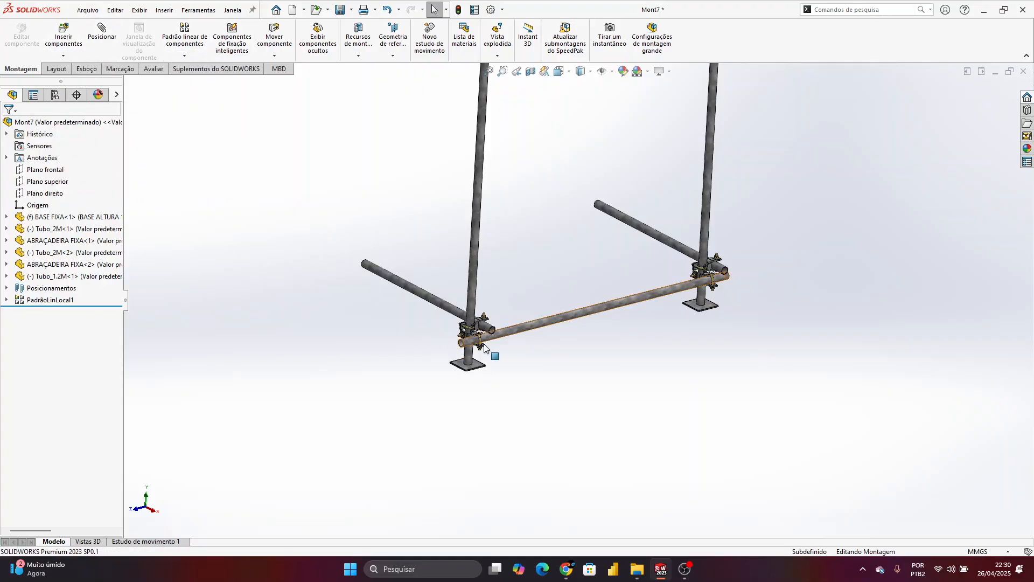
Start a linear component pattern and select the near upright 2 m tube, its two fixed clamps and the horizontal 2 m tube
left_click(194, 59)
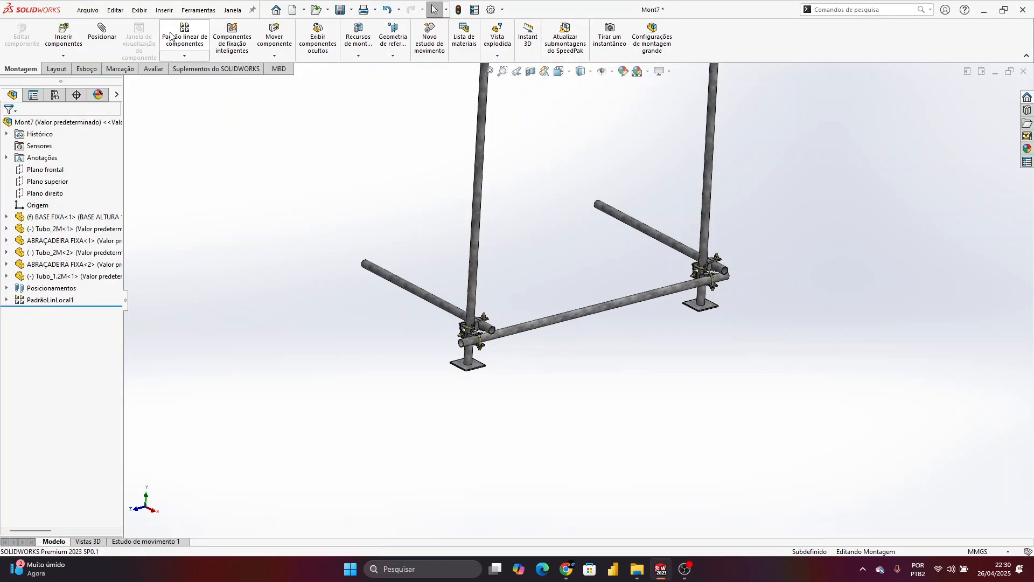
scroll(457, 371, "down", 5)
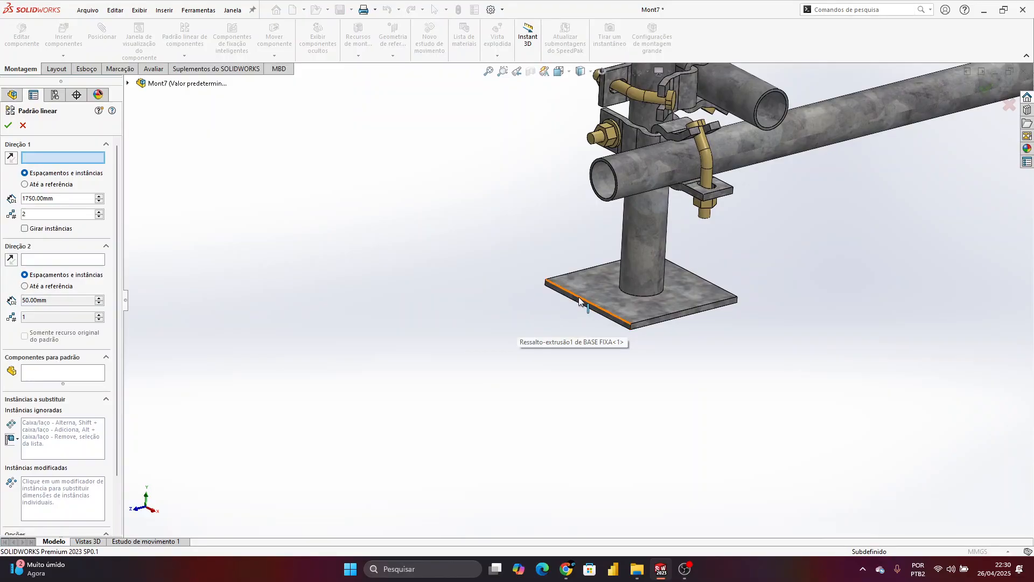
scroll(574, 214, "up", 10)
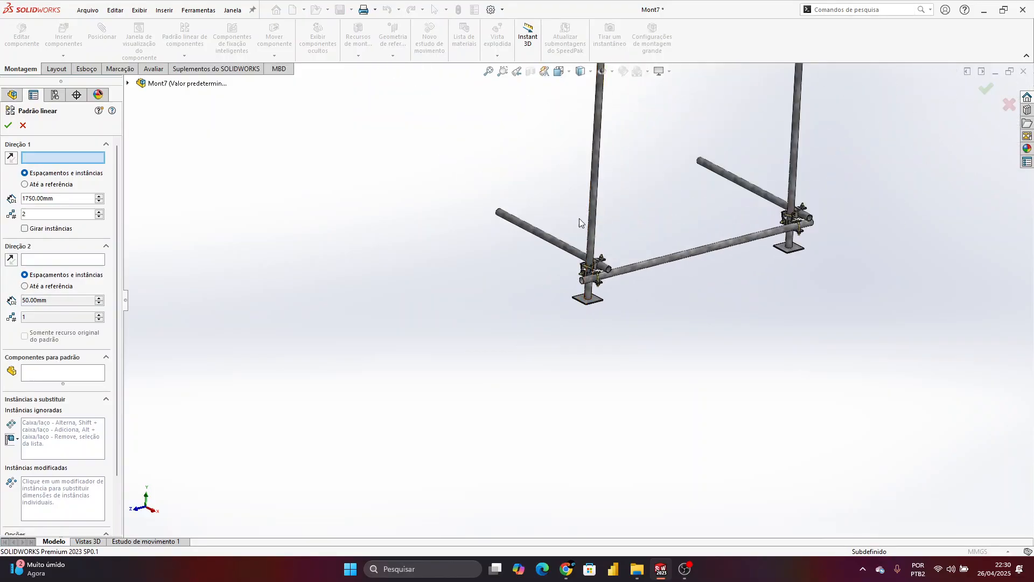
left_click(42, 376)
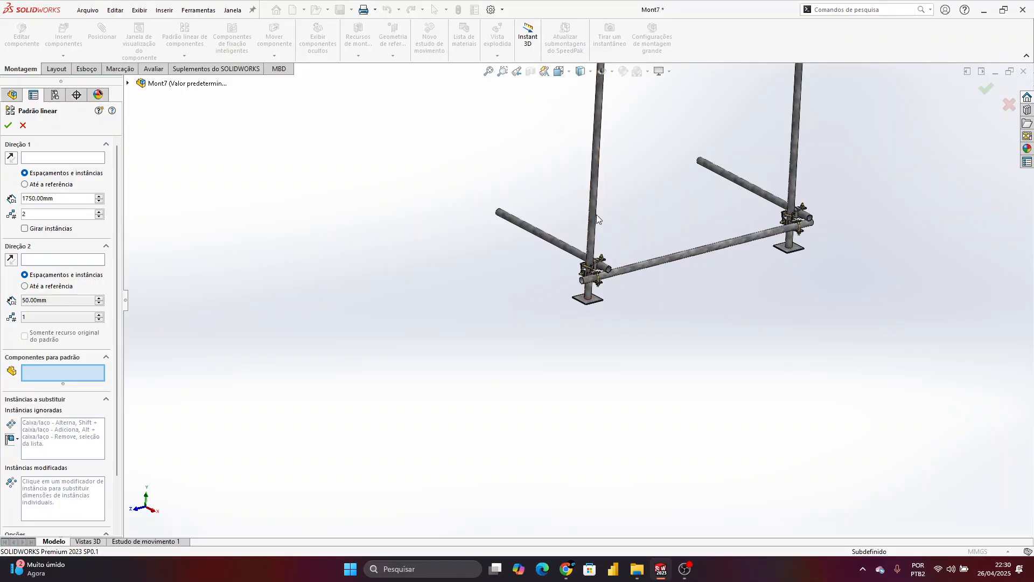
scroll(618, 254, "down", 5)
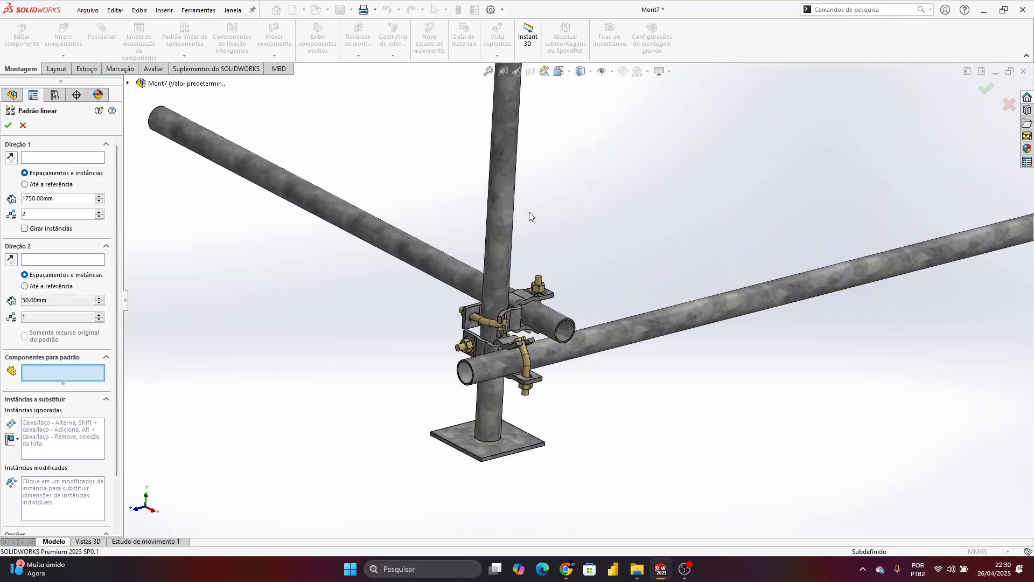
left_click(501, 195)
scroll(502, 339, "down", 5)
left_click(493, 332)
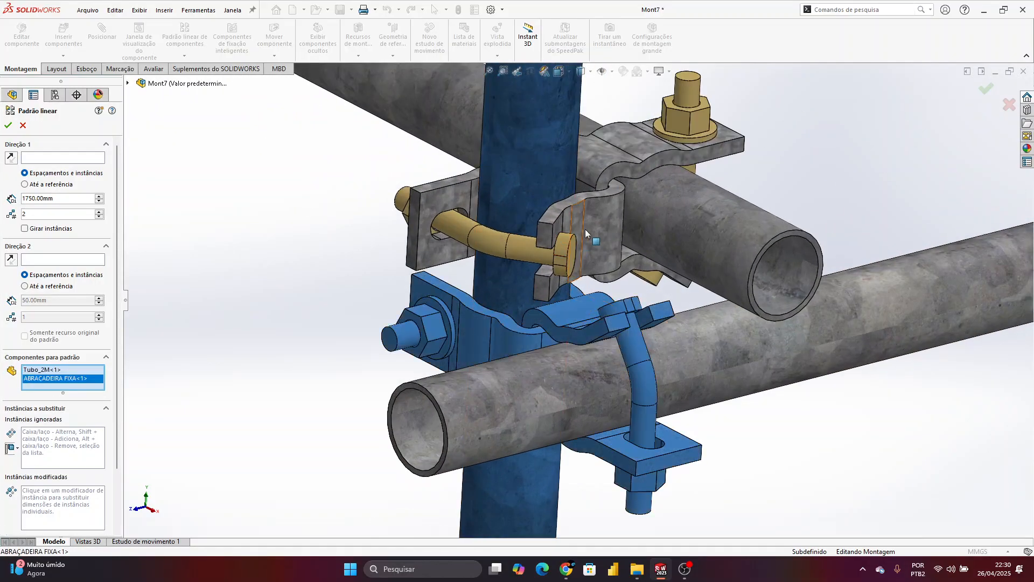
left_click(581, 231)
left_click(683, 364)
Add the far upright 2 m tube with its two fixed clamps and base, plus the near base, to the components to pattern
scroll(688, 357, "up", 8)
scroll(814, 257, "down", 8)
left_click(478, 253)
left_click(466, 295)
scroll(484, 334, "up", 4)
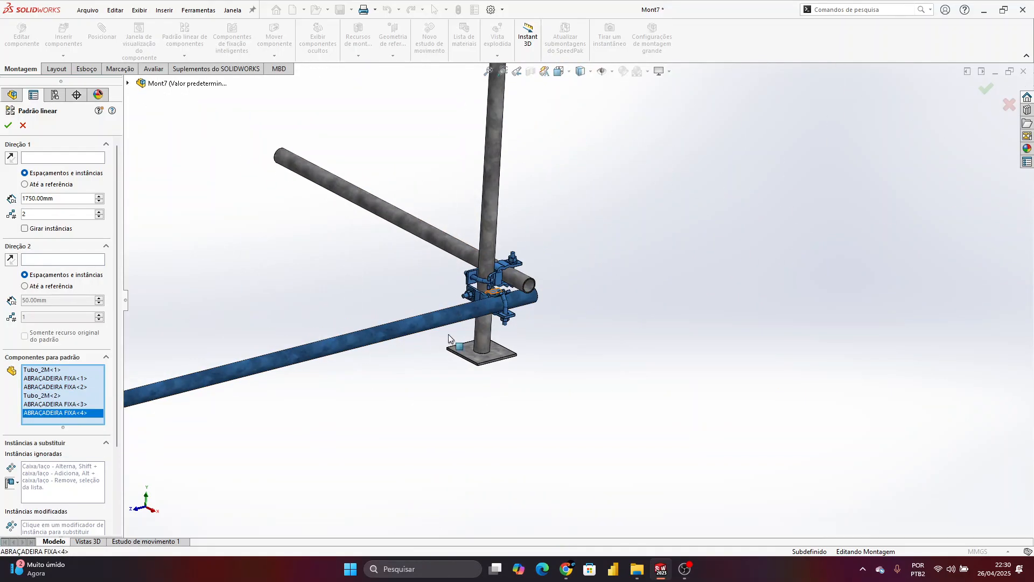
left_click(472, 358)
left_click(481, 330)
scroll(481, 331, "up", 5)
scroll(513, 283, "down", 2)
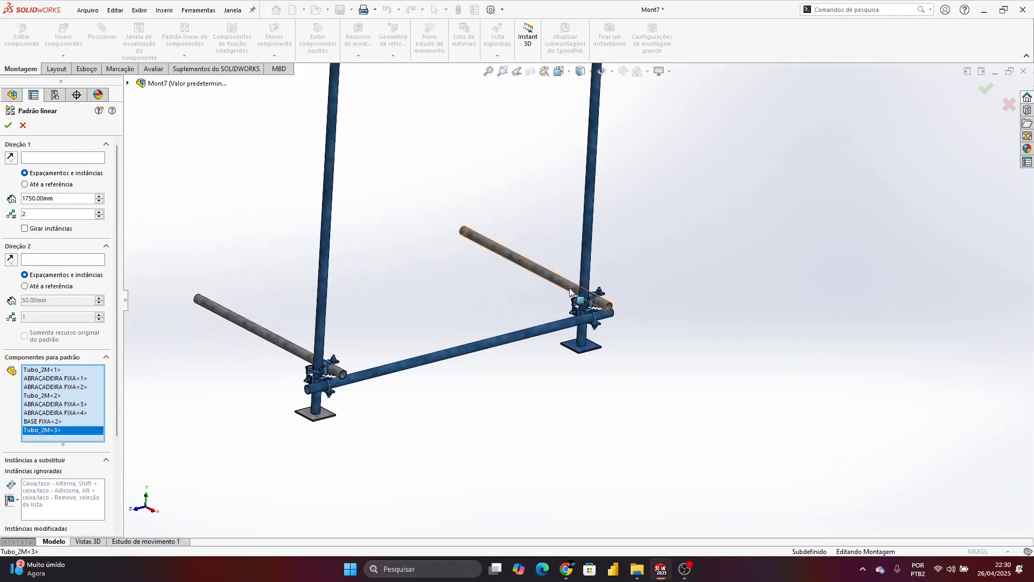
scroll(568, 284, "up", 3)
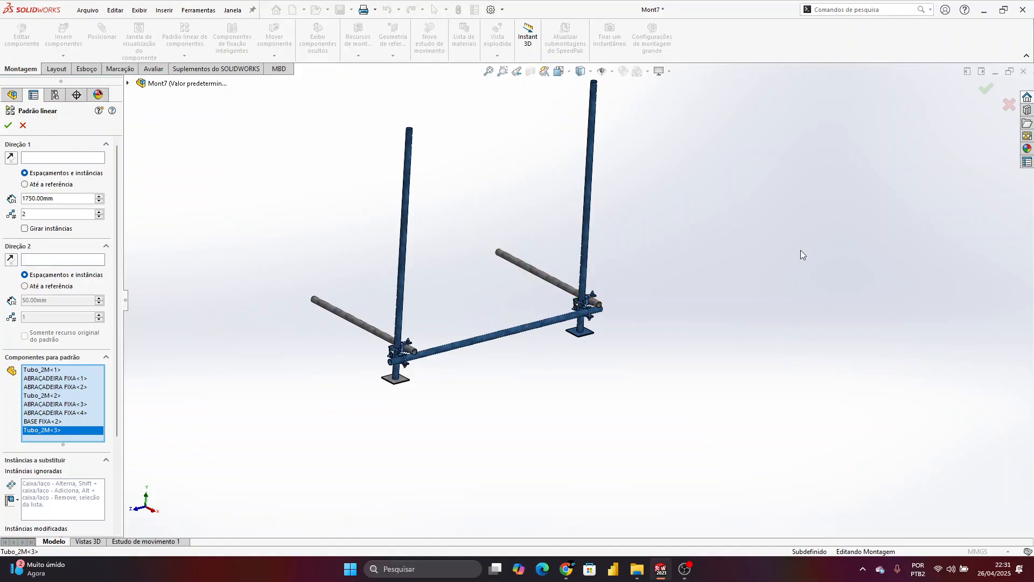
scroll(431, 400, "down", 4)
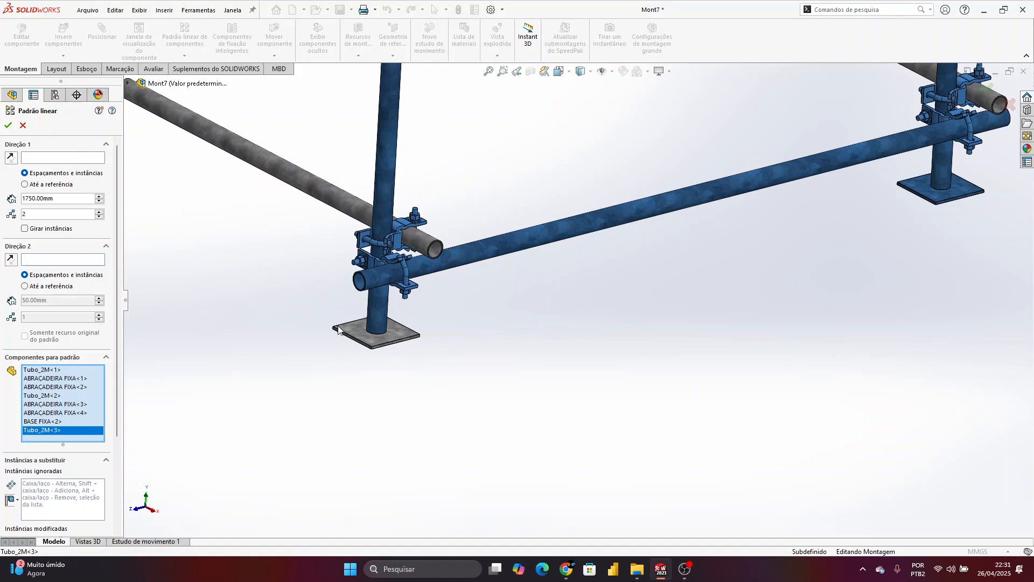
left_click(347, 329)
scroll(291, 194, "up", 2)
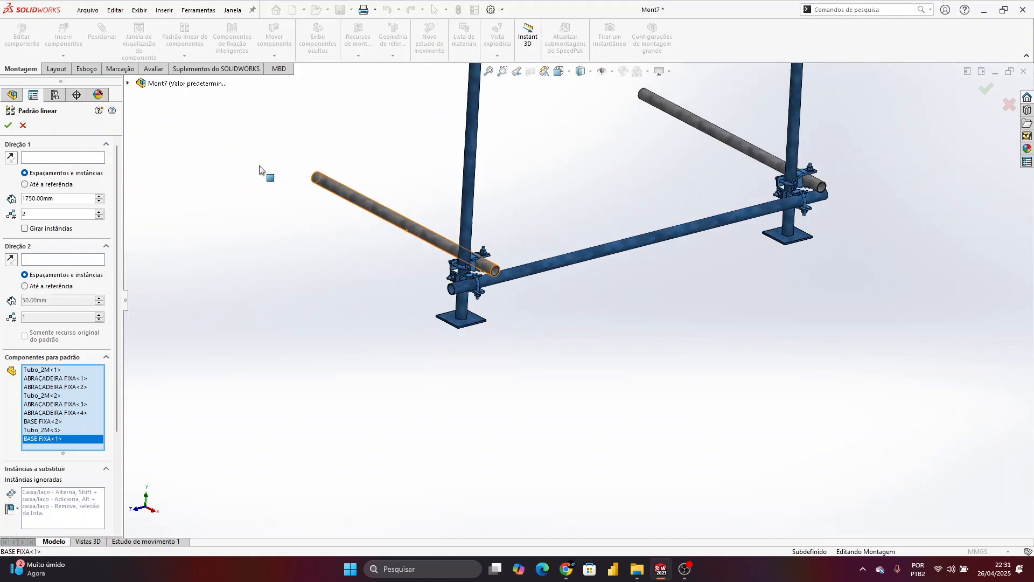
Set direction 1 along the near base plate's edge parallel to the 1.2 m tubes, reversed toward the tubes' free ends
left_click(33, 158)
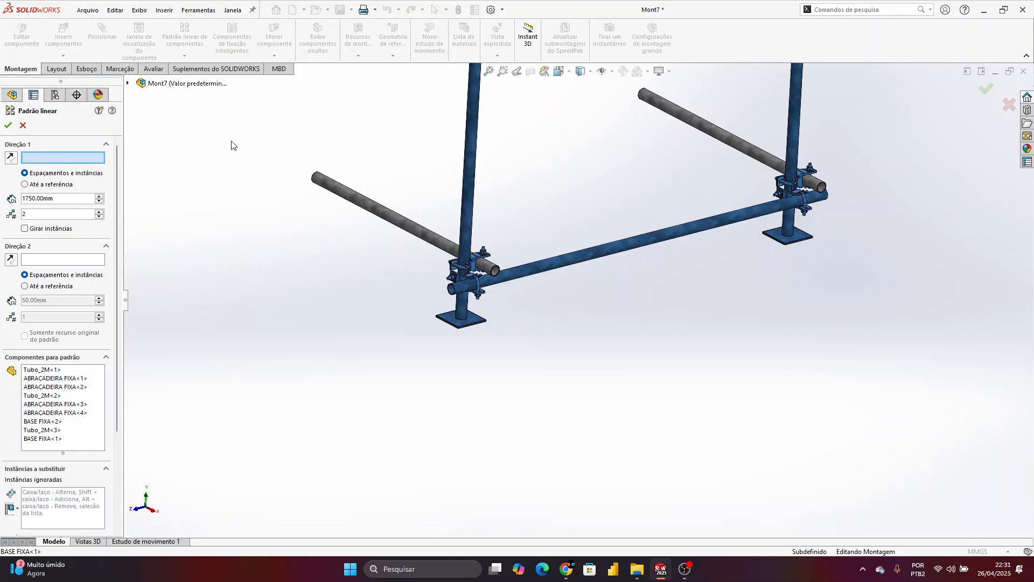
scroll(496, 300, "down", 10)
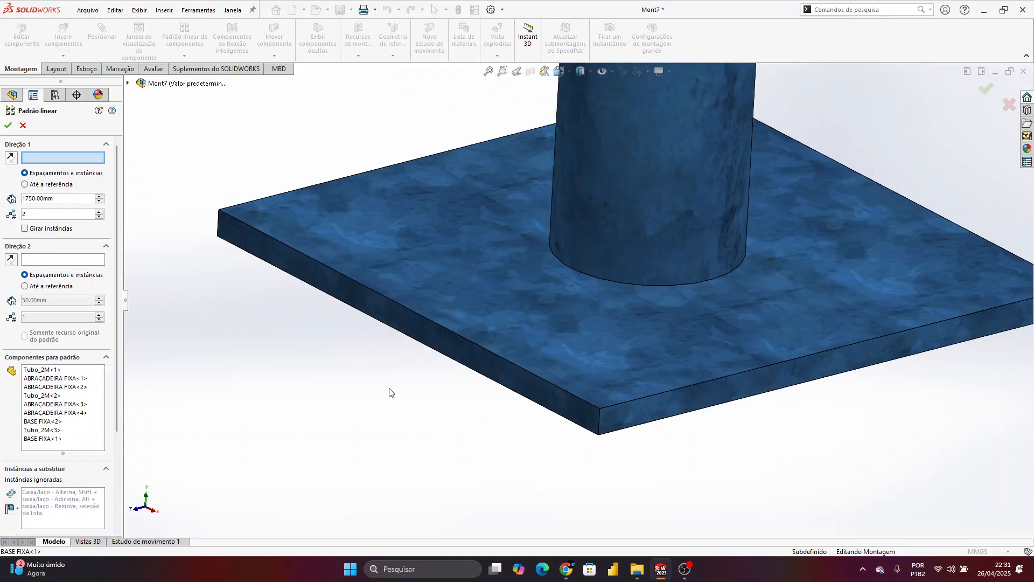
left_click(408, 309)
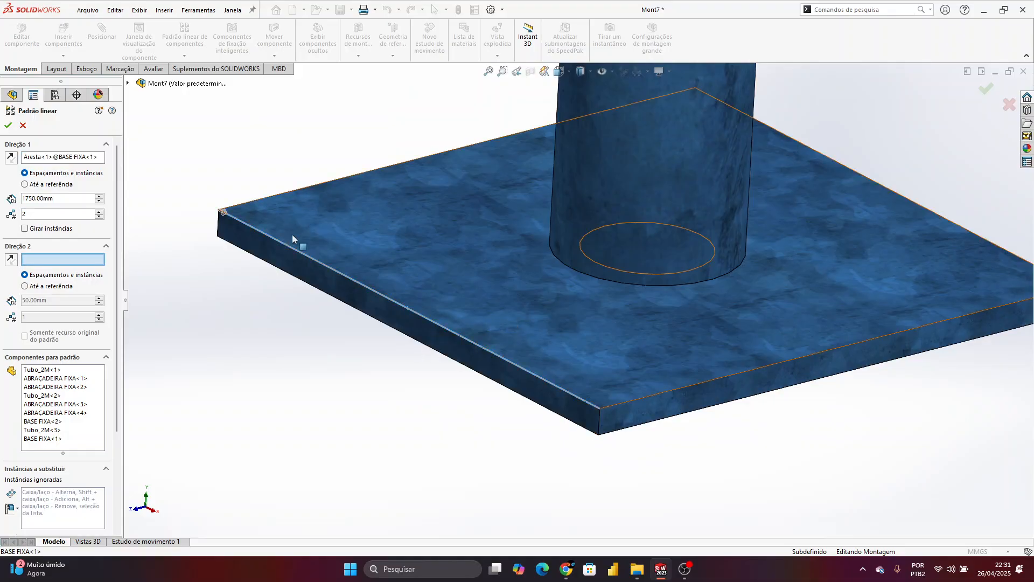
scroll(210, 218, "down", 8)
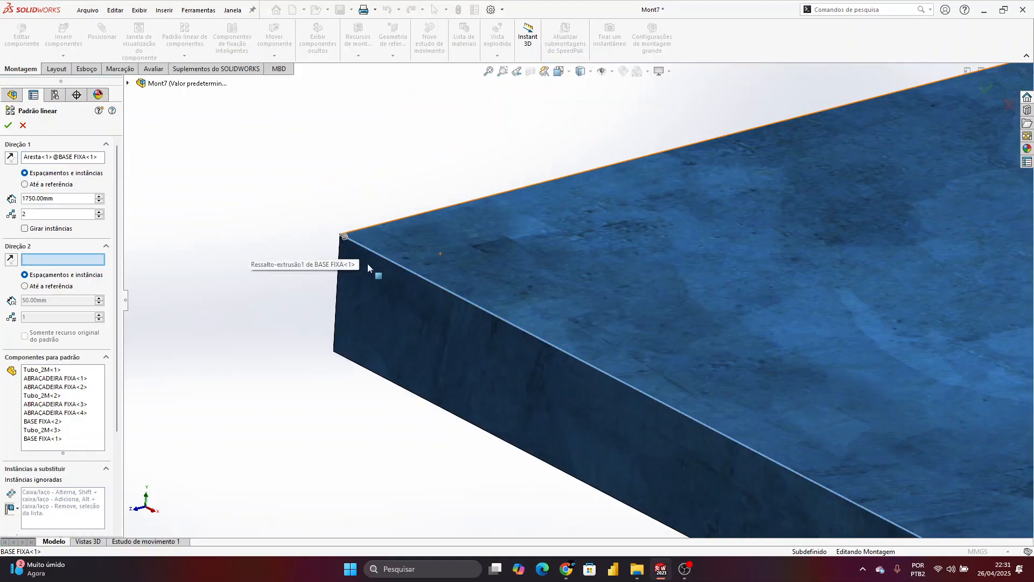
scroll(369, 212, "up", 6)
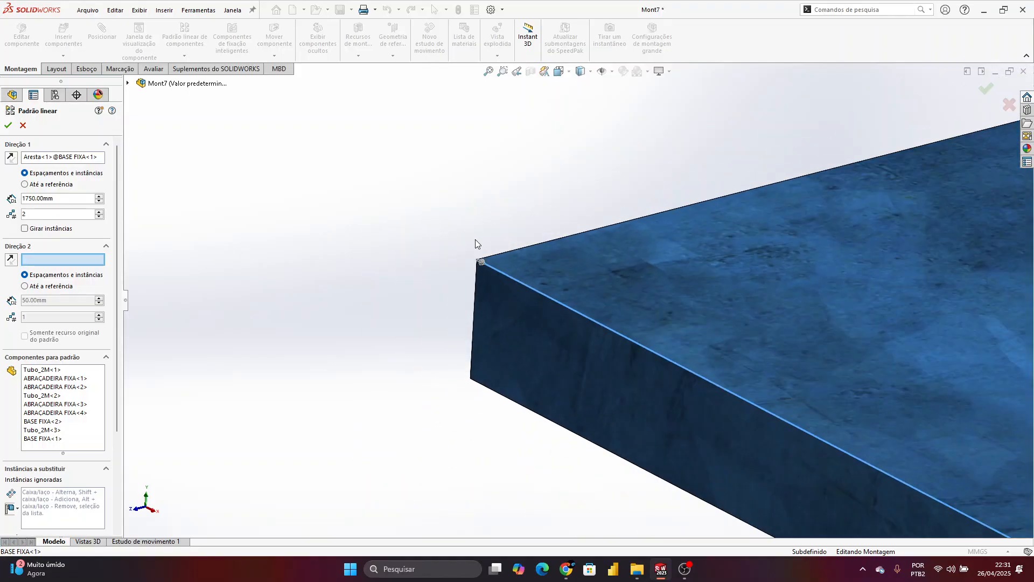
scroll(588, 306, "up", 8)
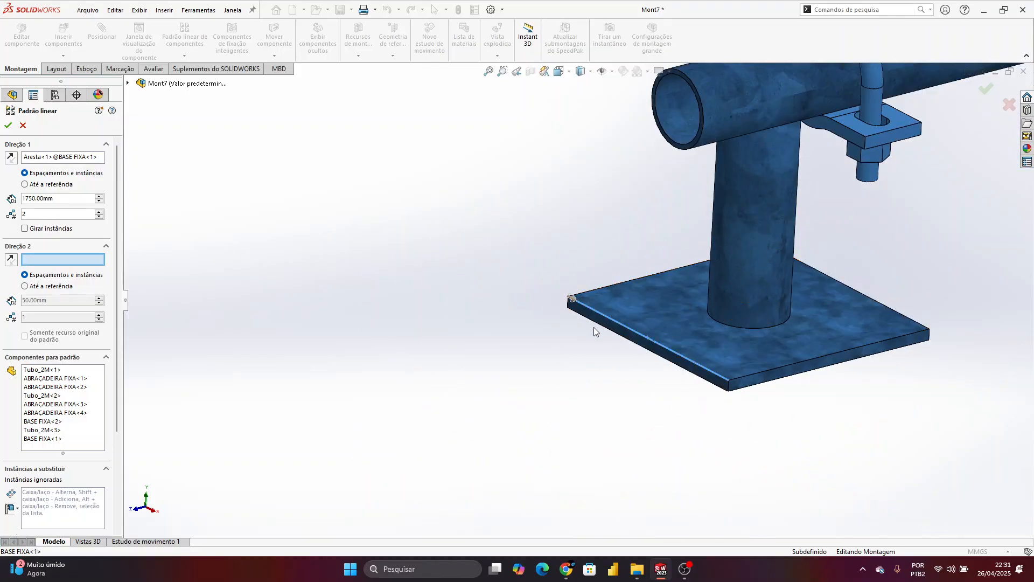
scroll(594, 327, "up", 5)
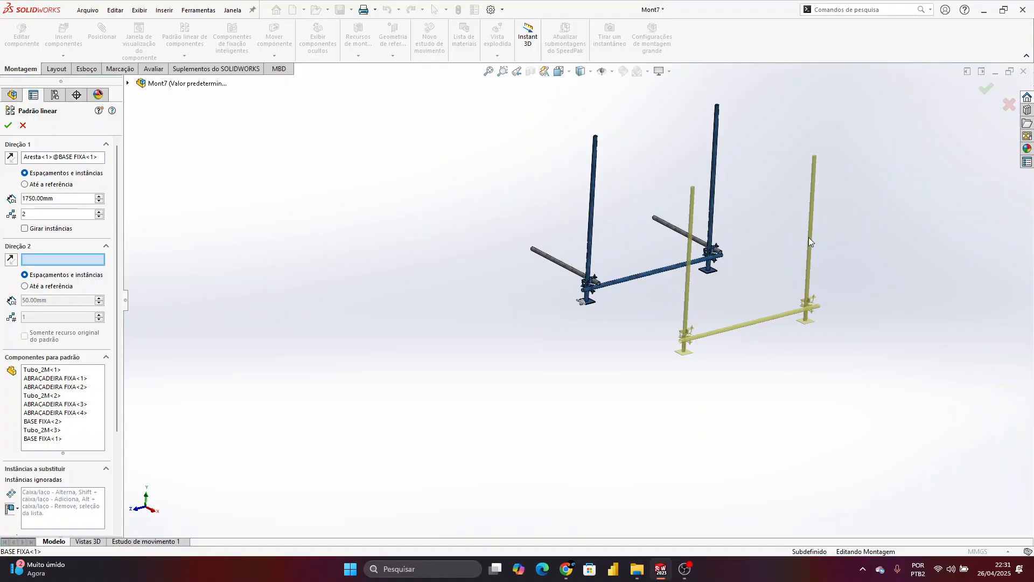
left_click(12, 159)
left_click(11, 159)
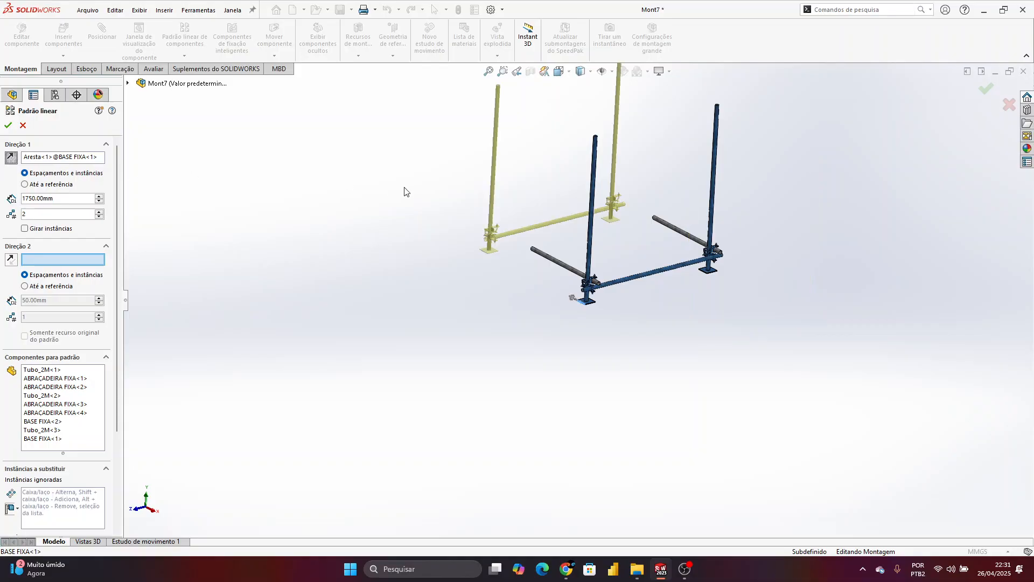
Try a direction 1 spacing of 900 mm and check the preview against the 1.2 m tubes' free ends
double_click(62, 199)
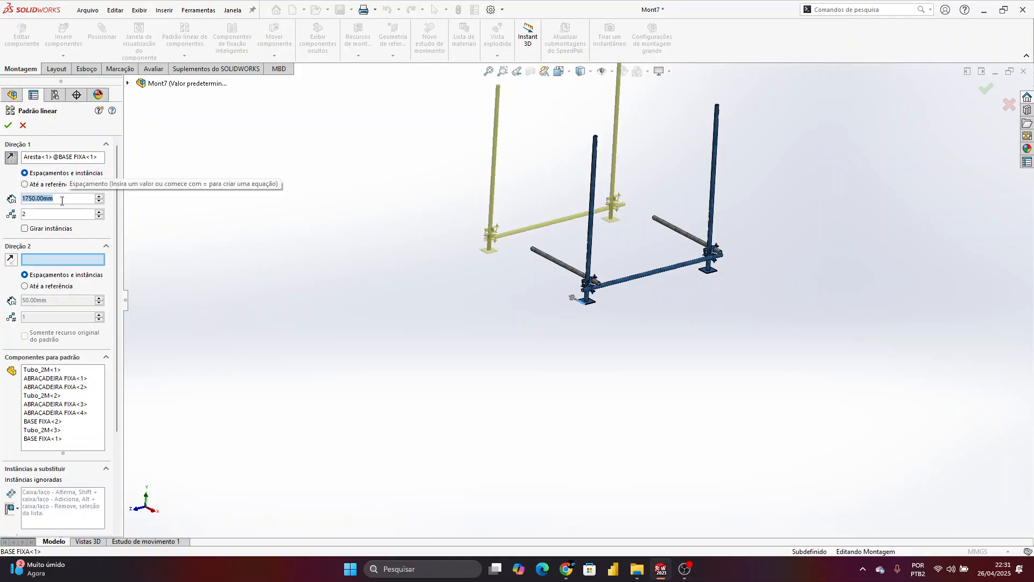
type("900")
key("Return")
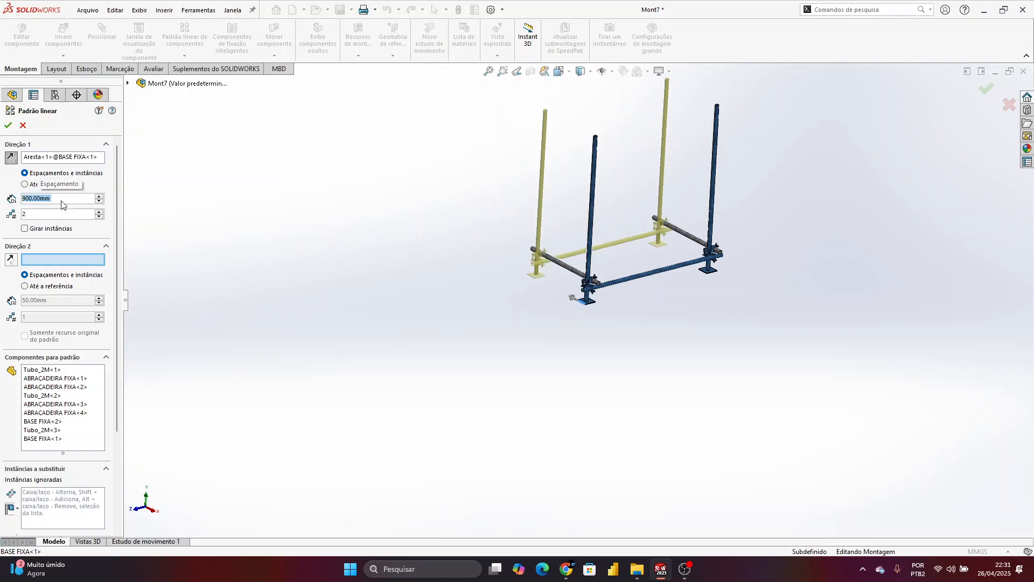
scroll(522, 244, "down", 5)
middle_click_drag(550, 255, 593, 258)
Set the direction 1 spacing to 950 mm, accept the pattern and show the assembly in isometric view
double_click(50, 203)
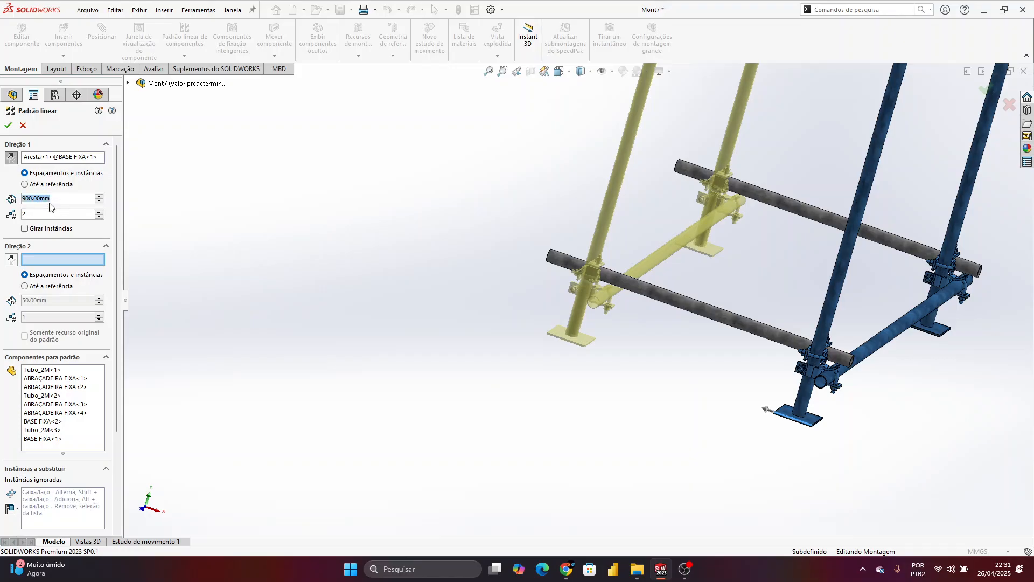
type("950")
key("Return")
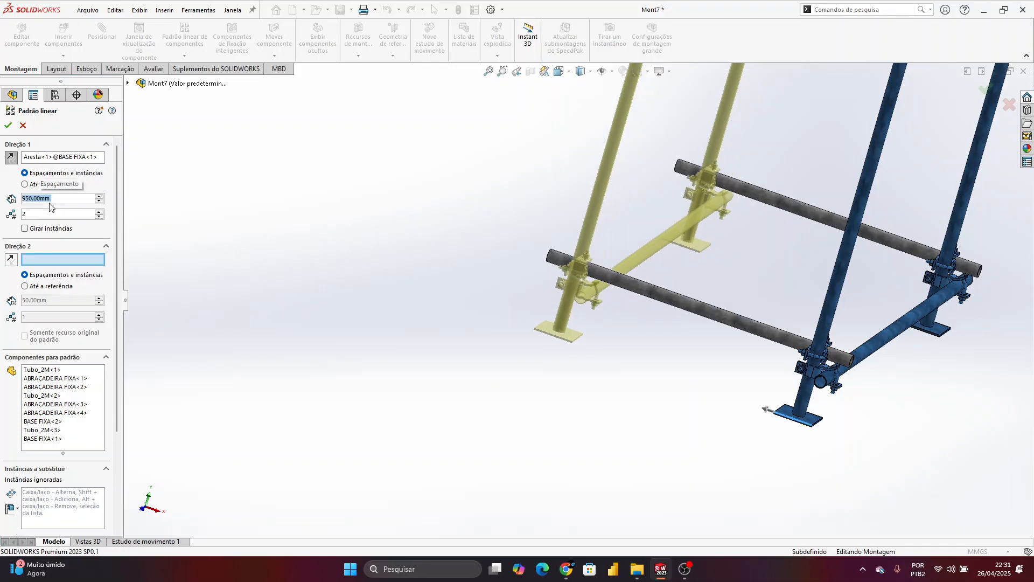
left_click(8, 125)
scroll(570, 163, "down", 3)
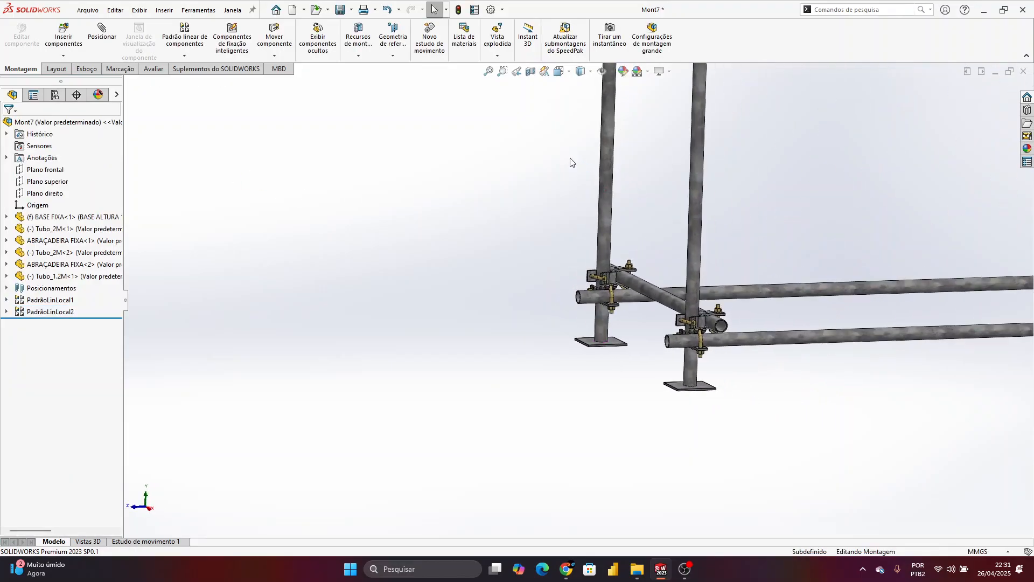
key("ctrl+7")
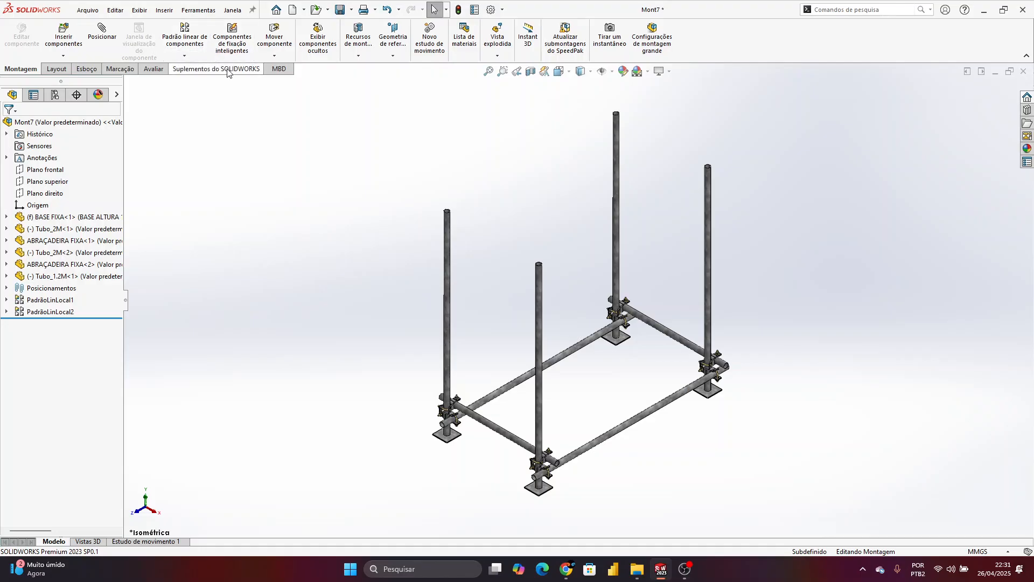
Start another linear component pattern with the front base plate's vertical corner edge as direction 1, reversed to point upward
left_click(184, 32)
scroll(547, 505, "down", 10)
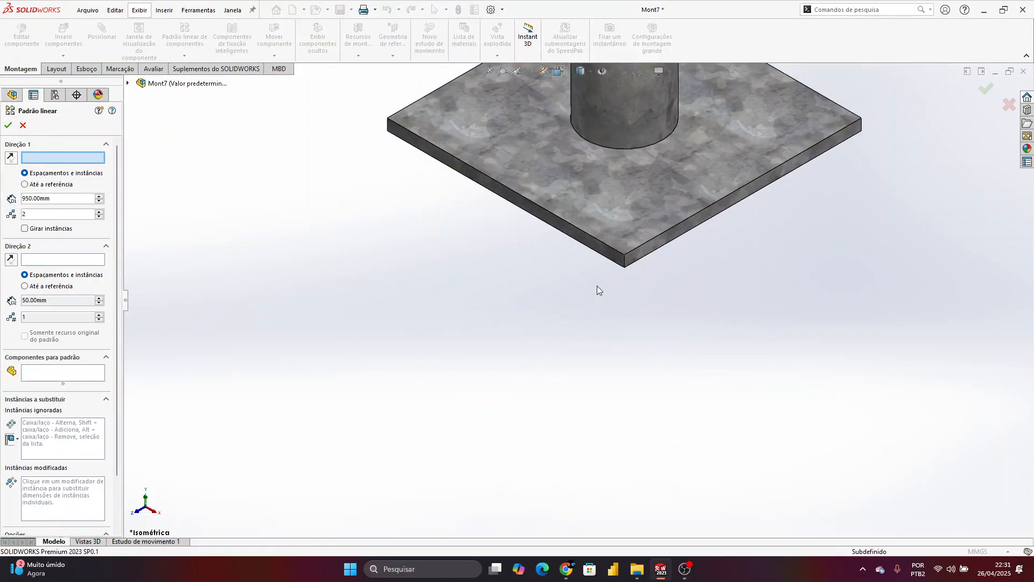
left_click(623, 265)
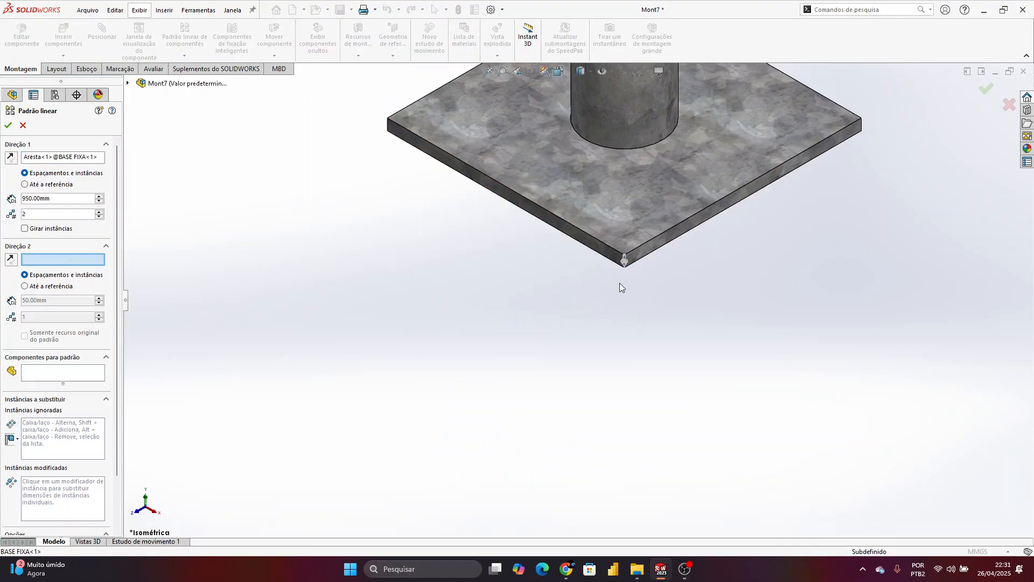
left_click(10, 159)
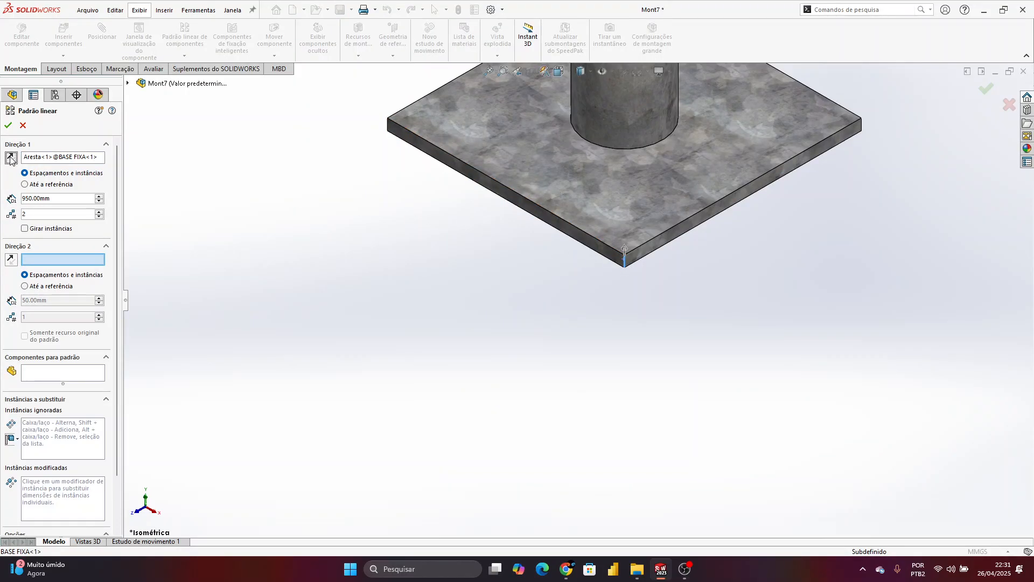
Select both 1.2 m cross tubes and both horizontal 2 m tubes as the components to pattern
left_click(52, 373)
scroll(589, 293, "up", 10)
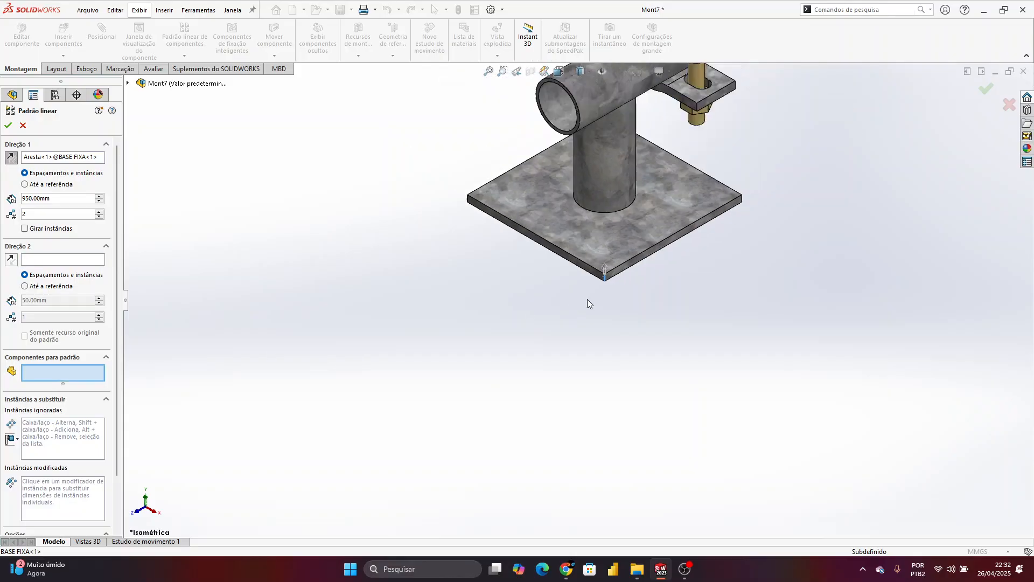
scroll(592, 290, "up", 3)
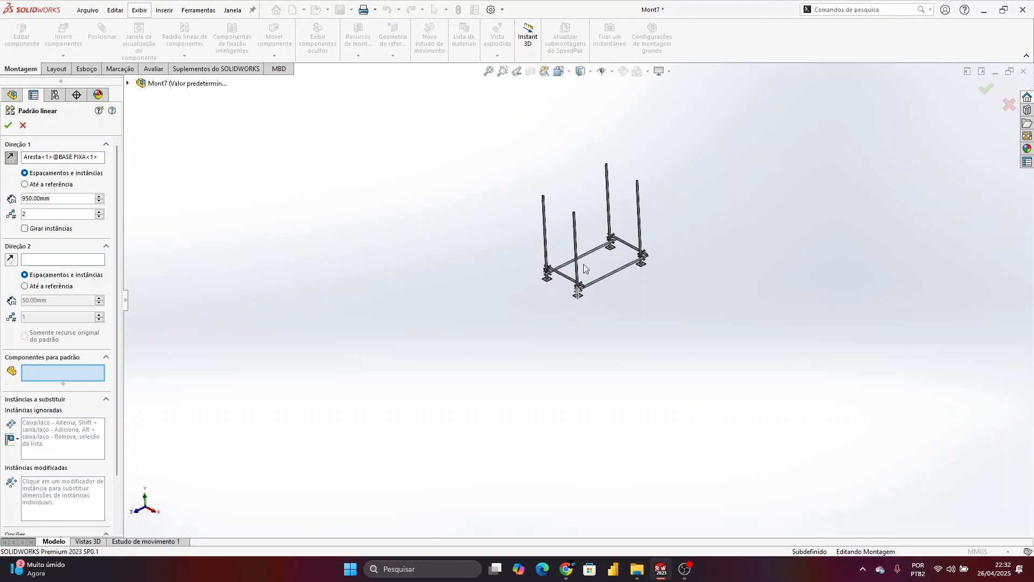
scroll(583, 264, "down", 15)
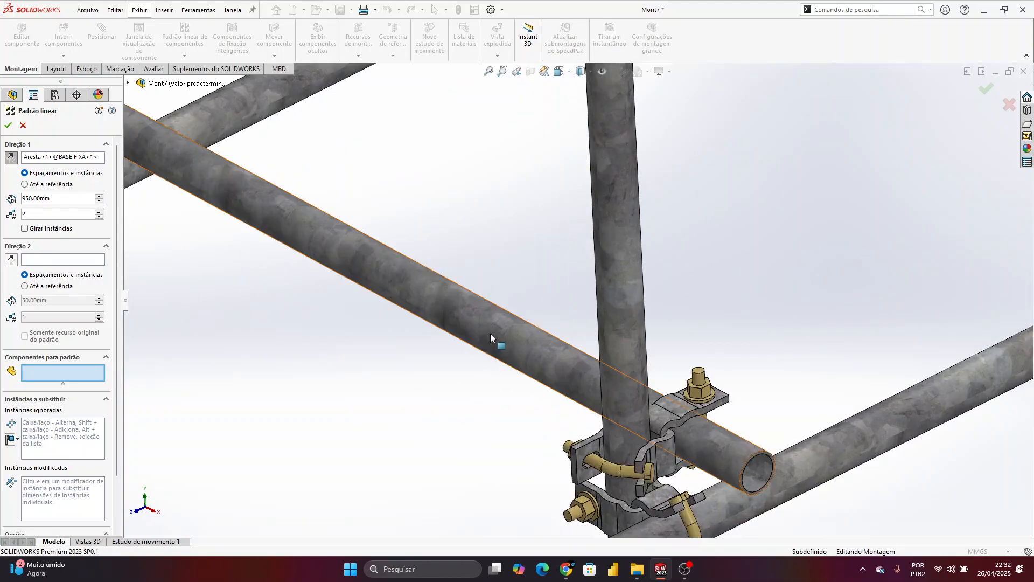
left_click(490, 338)
scroll(493, 339, "up", 8)
scroll(544, 277, "up", 3)
left_click(823, 100)
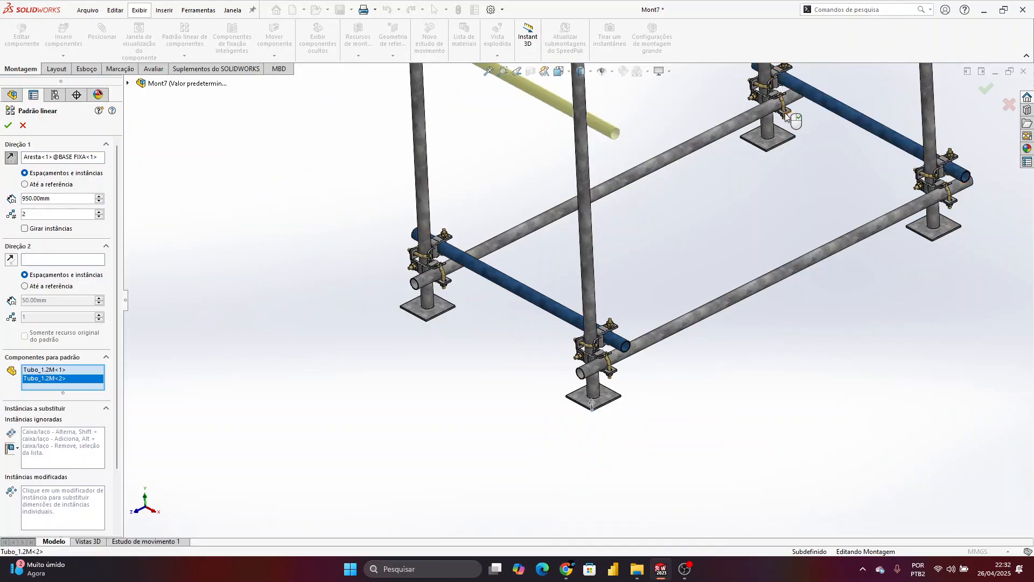
left_click(739, 122)
left_click(776, 275)
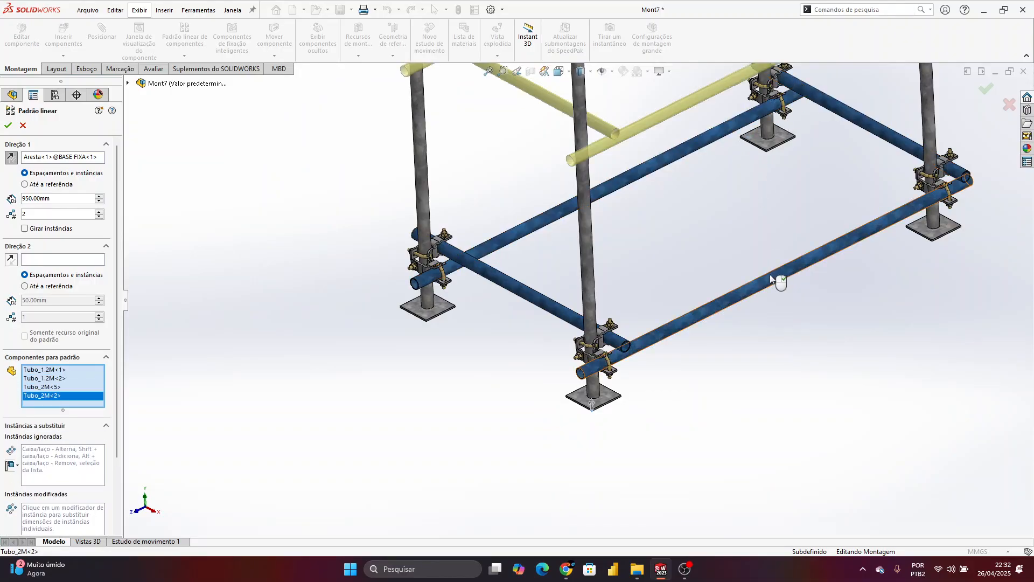
Add the upper and lower fixed clamps at the left and front corners of the base level to the components to pattern
scroll(508, 257, "down", 10)
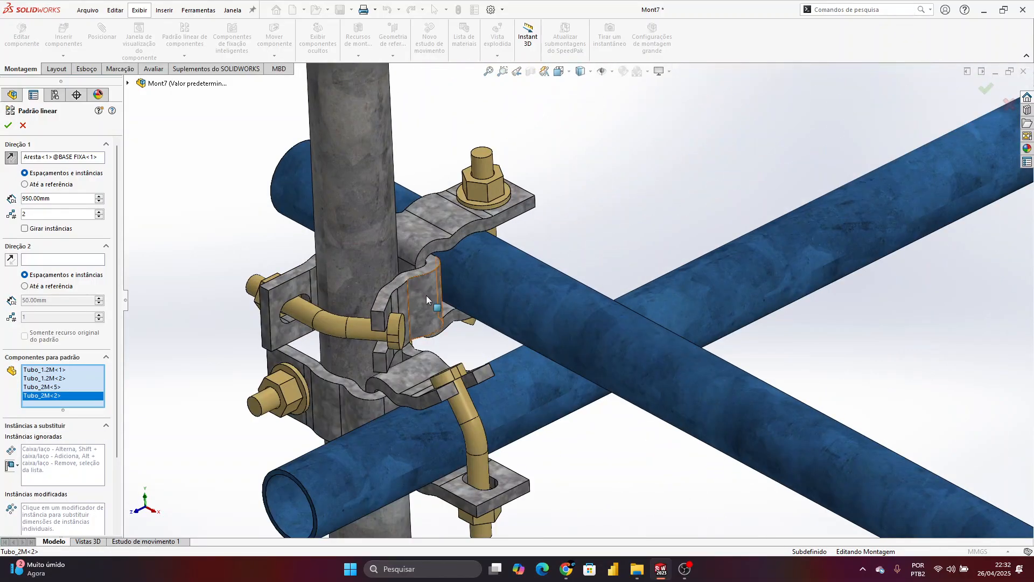
left_click(427, 296)
left_click(406, 371)
scroll(406, 371, "up", 8)
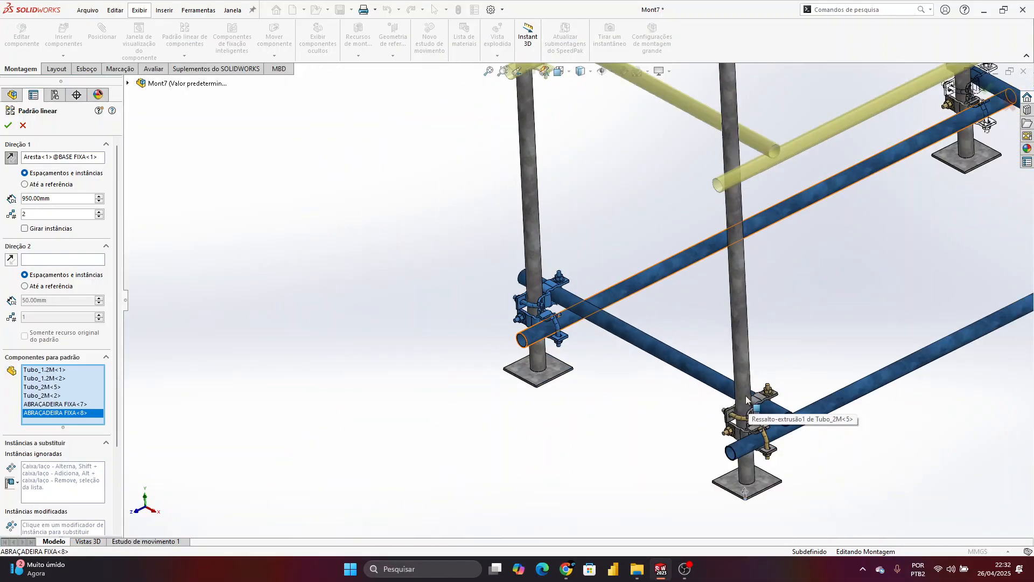
scroll(676, 370, "down", 3)
left_click(677, 366)
left_click(716, 425)
scroll(737, 275, "up", 8)
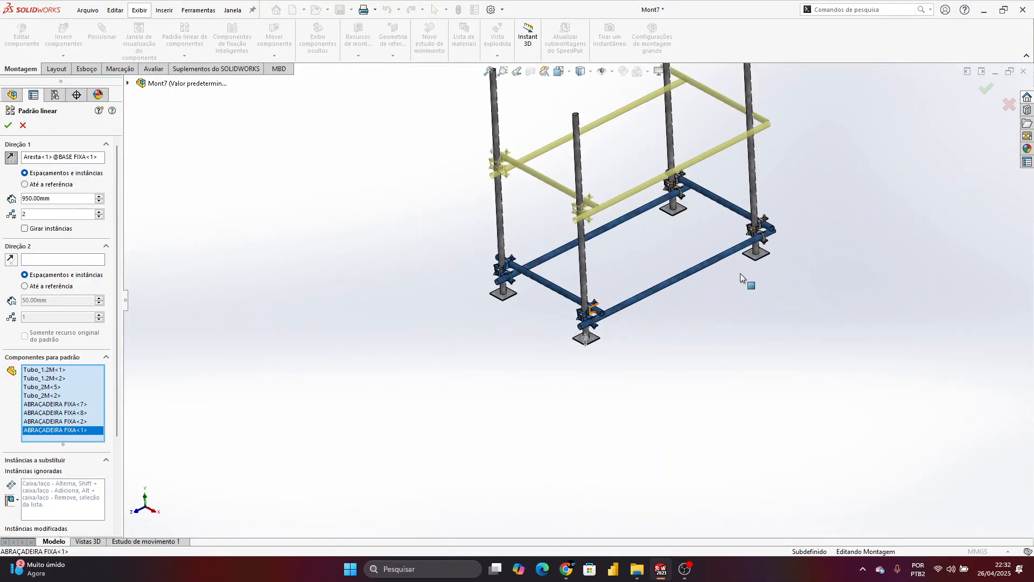
Add the upper and lower fixed clamps at the right and back corners of the base level to the components to pattern
scroll(737, 276, "down", 8)
left_click(700, 253)
left_click(667, 200)
scroll(664, 196, "up", 2)
scroll(664, 196, "up", 5)
scroll(472, 257, "down", 8)
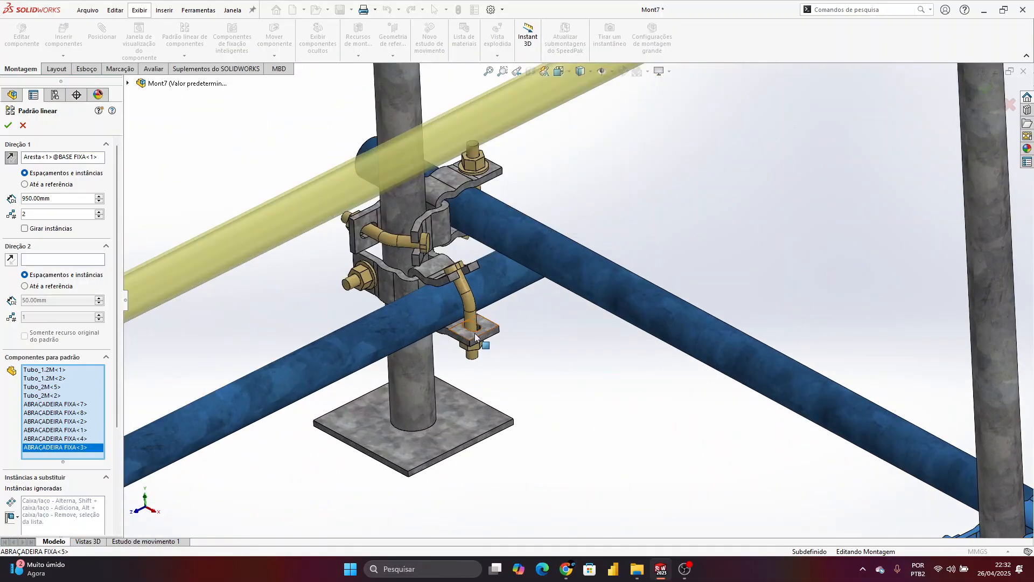
left_click(474, 333)
left_click(431, 210)
scroll(438, 240, "up", 8)
Set the direction 1 spacing to 800 mm, accept the pattern and show the assembly in isometric view
middle_click_drag(516, 250, 468, 245)
middle_click_drag(579, 247, 628, 193)
double_click(45, 200)
type("800")
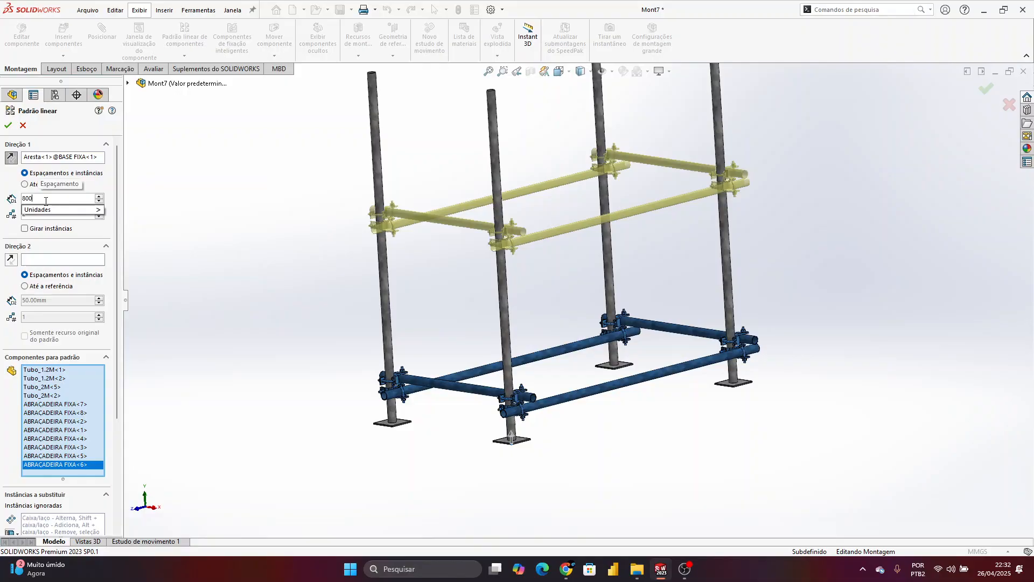
key("Return")
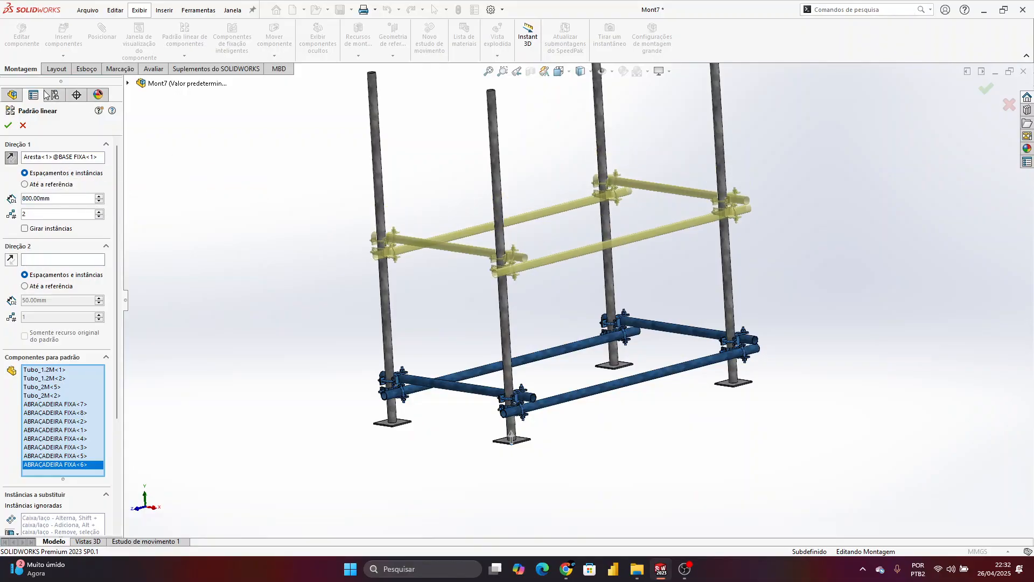
left_click(8, 125)
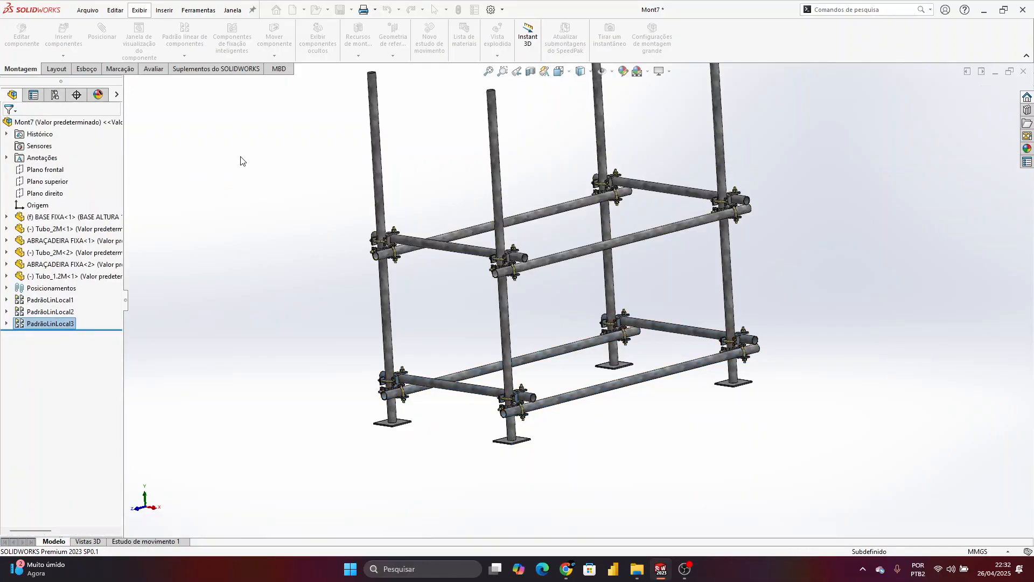
key("space")
left_click(491, 361)
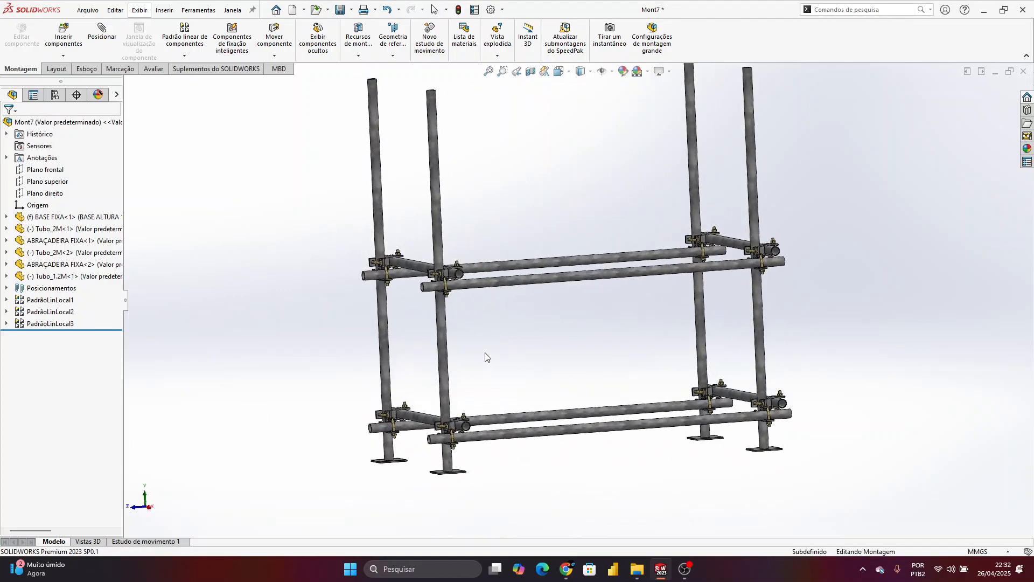
key("ctrl+7")
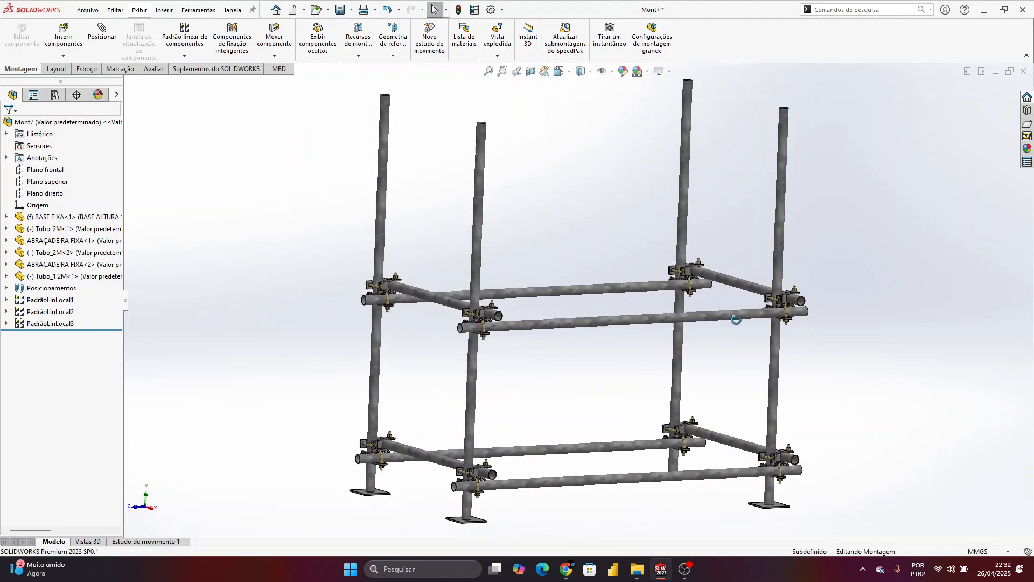
key("ctrl+7")
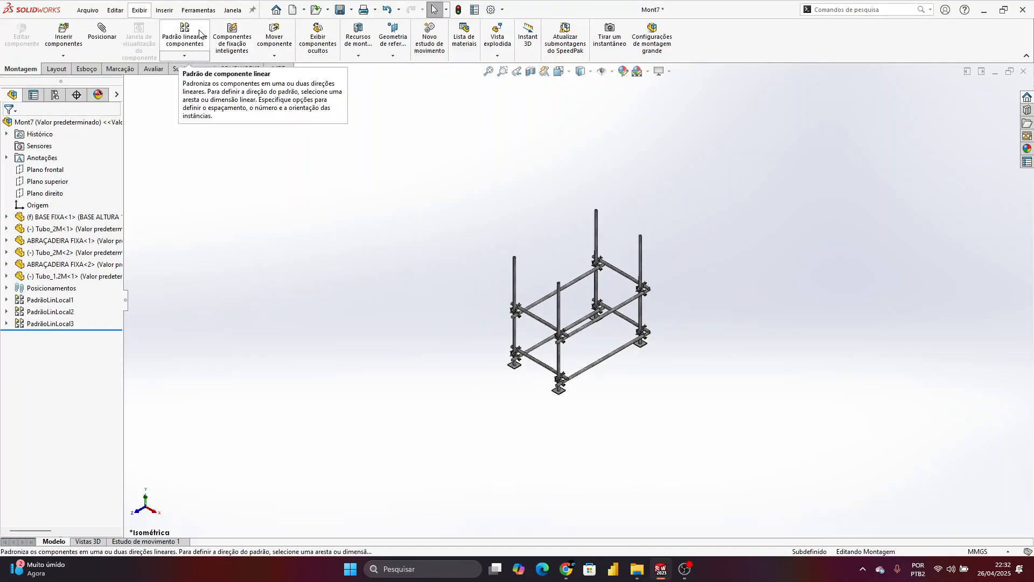
Start a linear component pattern along the front base plate's vertical corner edge with a direction 1 spacing of 420 mm
left_click(200, 33)
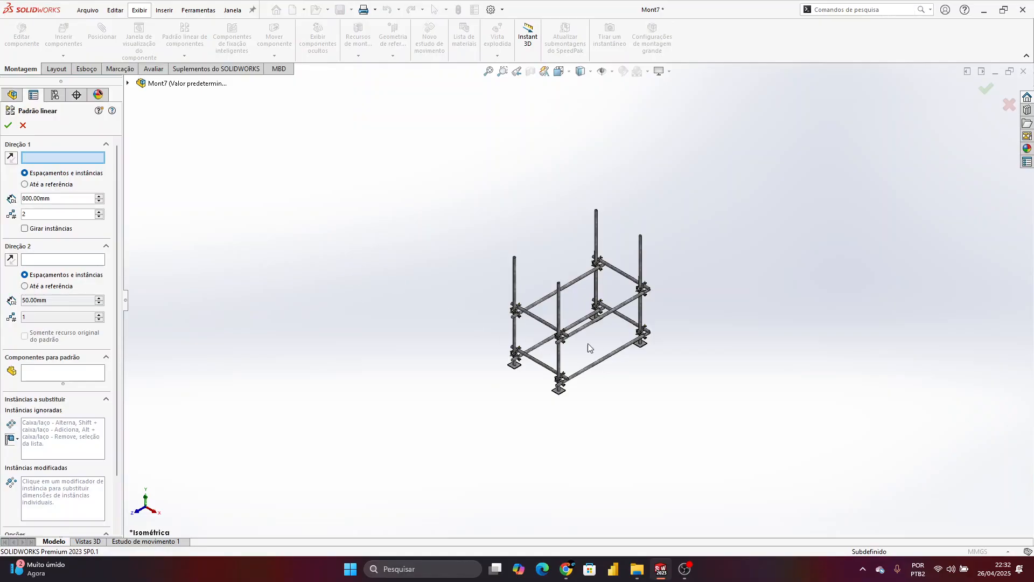
scroll(587, 346, "down", 5)
scroll(524, 453, "down", 5)
scroll(519, 355, "down", 3)
left_click(505, 359)
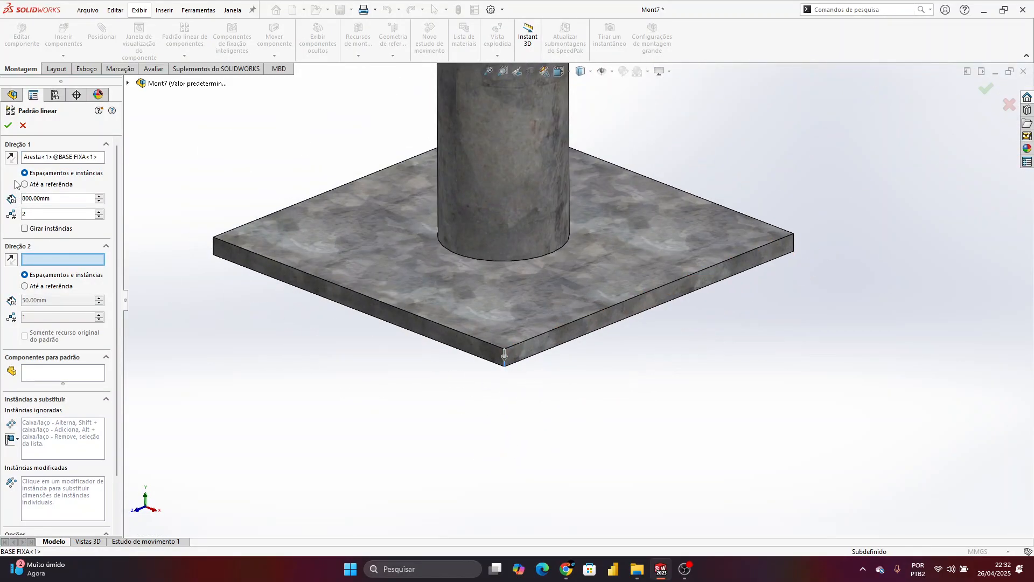
double_click(39, 199)
type("400")
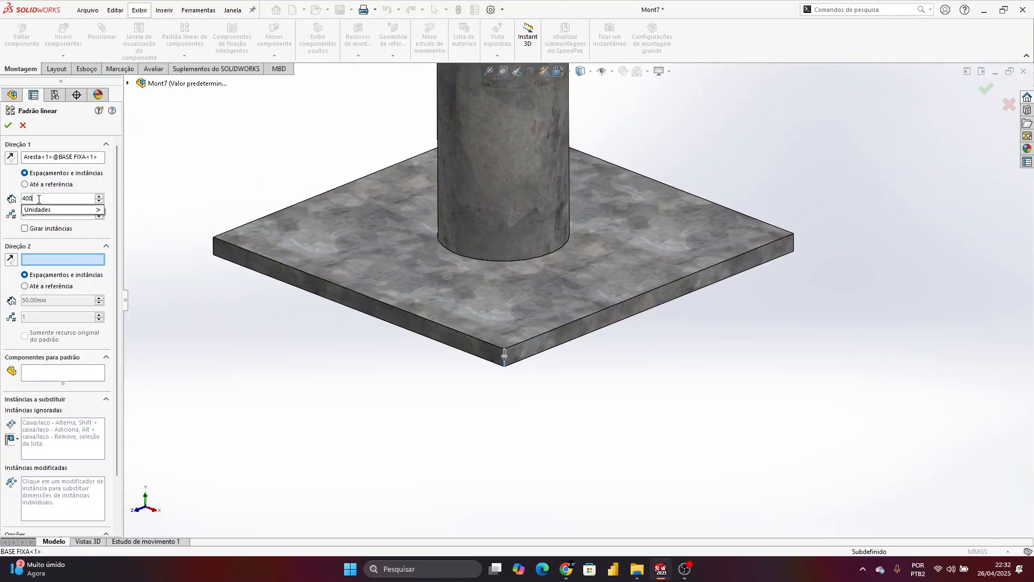
key("BackSpace")
key("BackSpace")
type("20")
key("Return")
Reverse direction 1 to point upward, set 3 instances and activate the selection of components to pattern
scroll(525, 212, "up", 10)
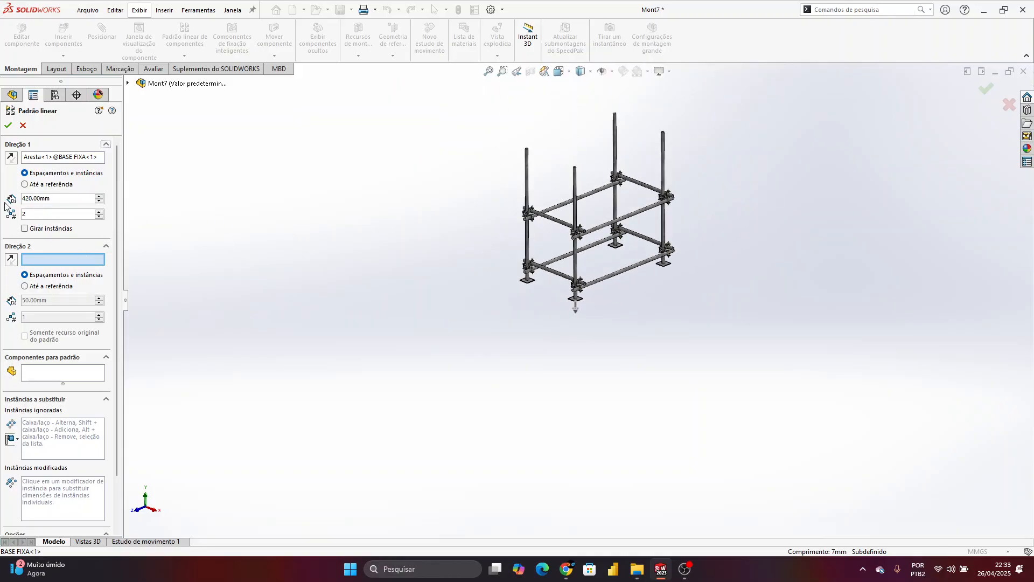
left_click(11, 156)
left_click(45, 377)
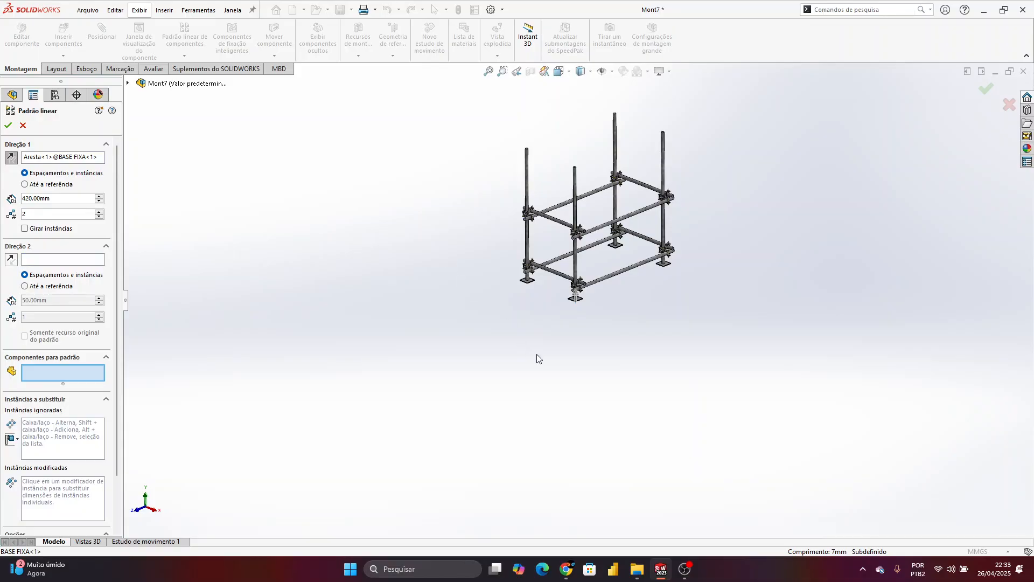
scroll(592, 227, "down", 4)
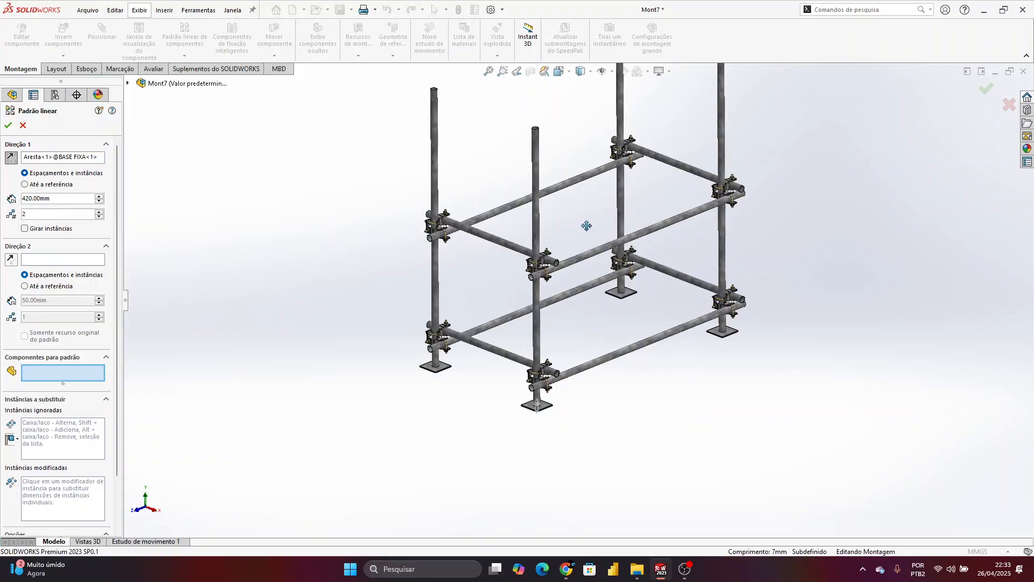
middle_click_drag(589, 226, 522, 244, "ctrl")
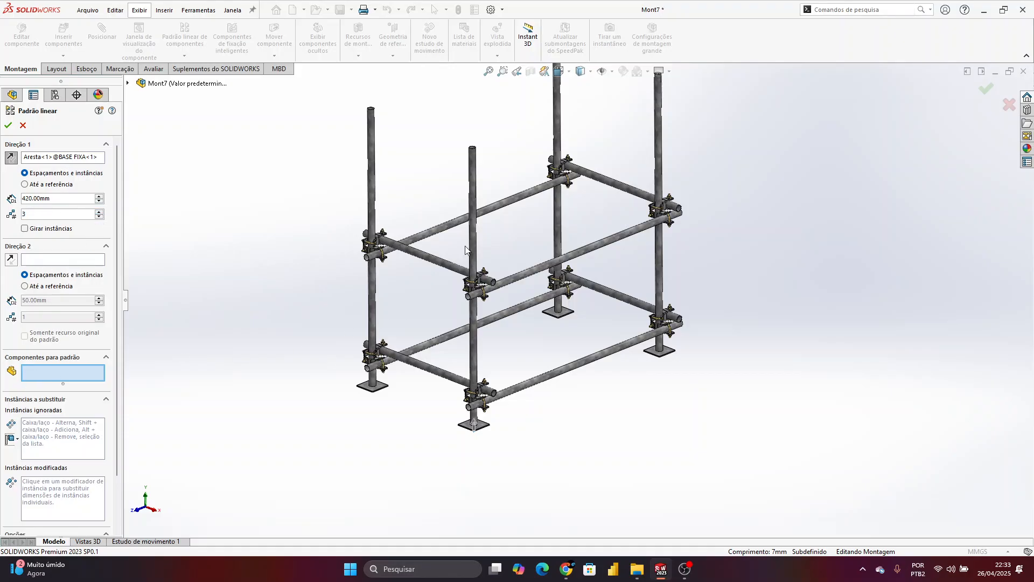
Select the second level's upper clamp at the front corner and the 1.2 m cross tube it holds as components to pattern
scroll(541, 390, "down", 5)
scroll(528, 376, "down", 4)
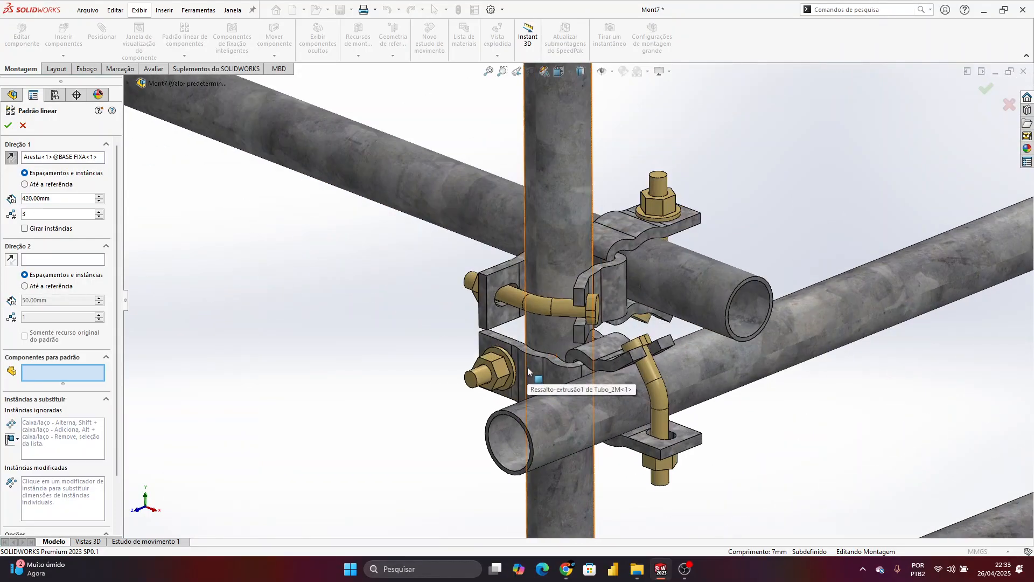
left_click(531, 369)
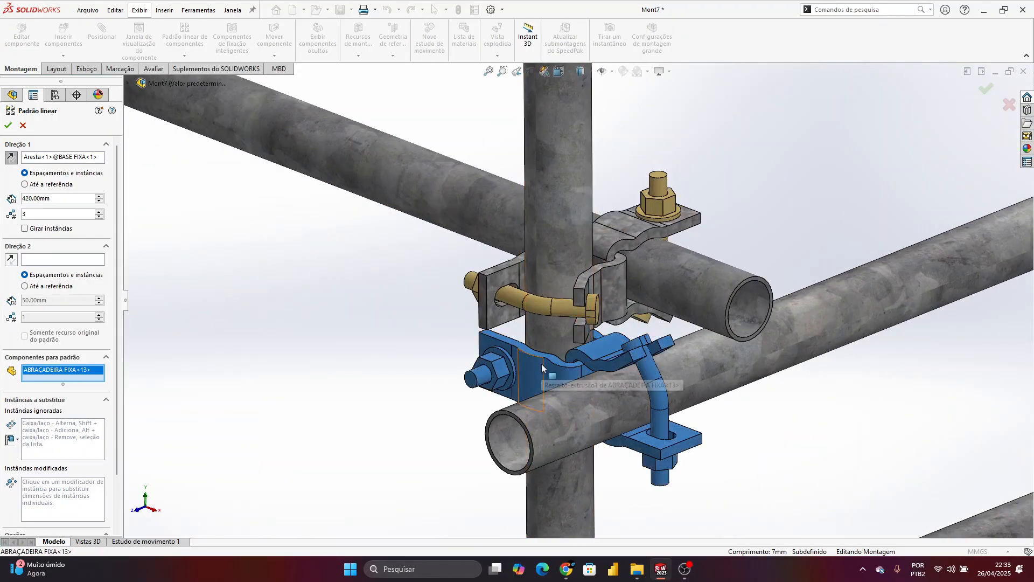
scroll(541, 364, "up", 6)
left_click(544, 351)
scroll(543, 351, "down", 3)
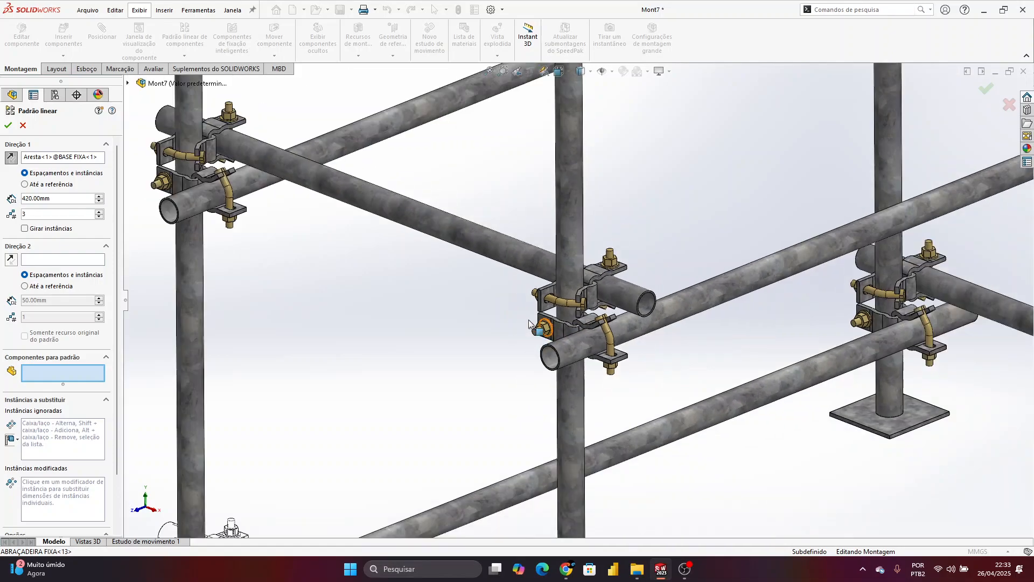
left_click(582, 295)
left_click(645, 282)
scroll(638, 284, "down", 2)
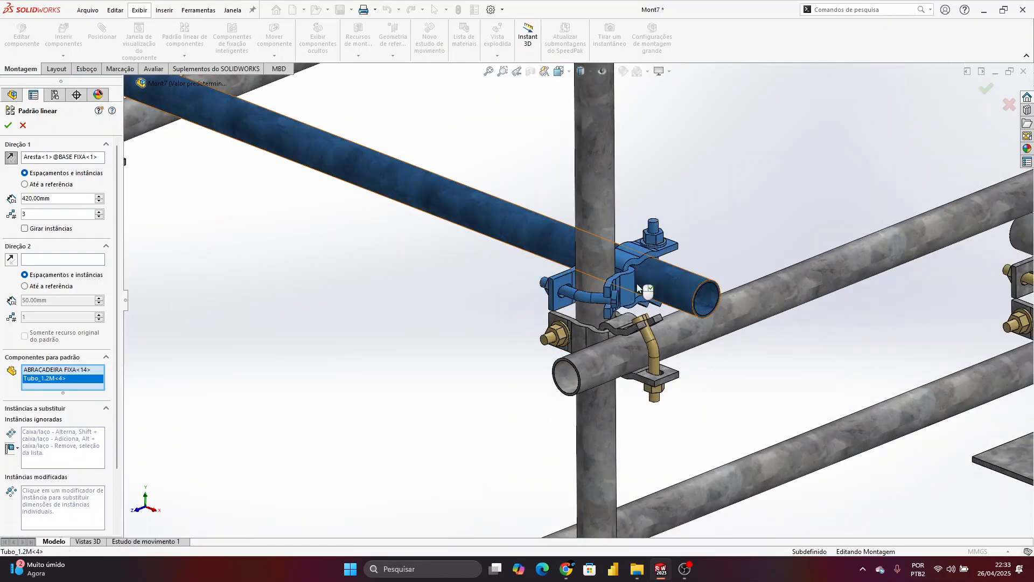
Add both second-level clamps at the left corner and the rear horizontal 2 m tube to the components to pattern
scroll(636, 283, "up", 5)
scroll(267, 199, "down", 6)
left_click(267, 203)
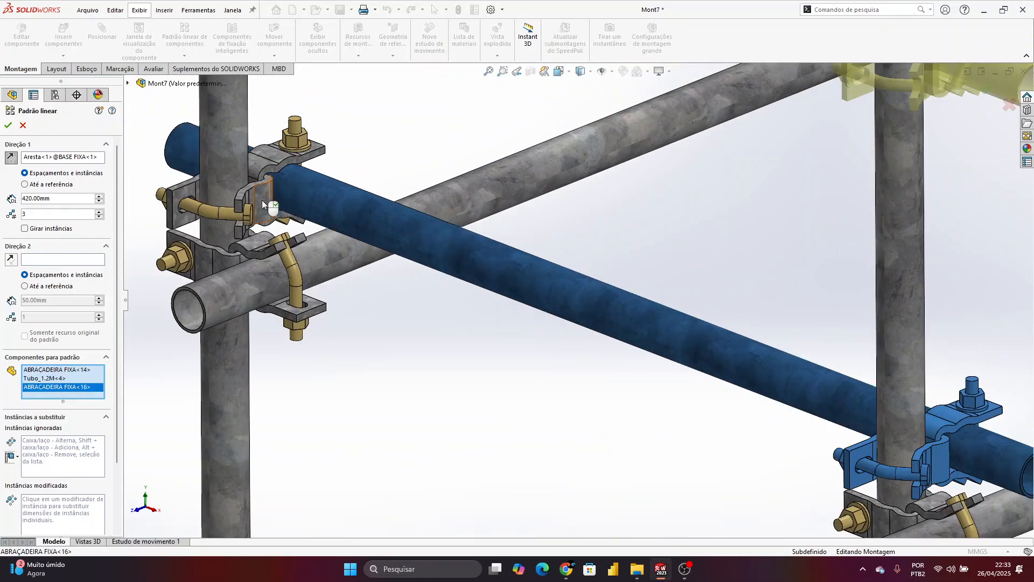
left_click(264, 243)
left_click(264, 284)
scroll(516, 248, "up", 5)
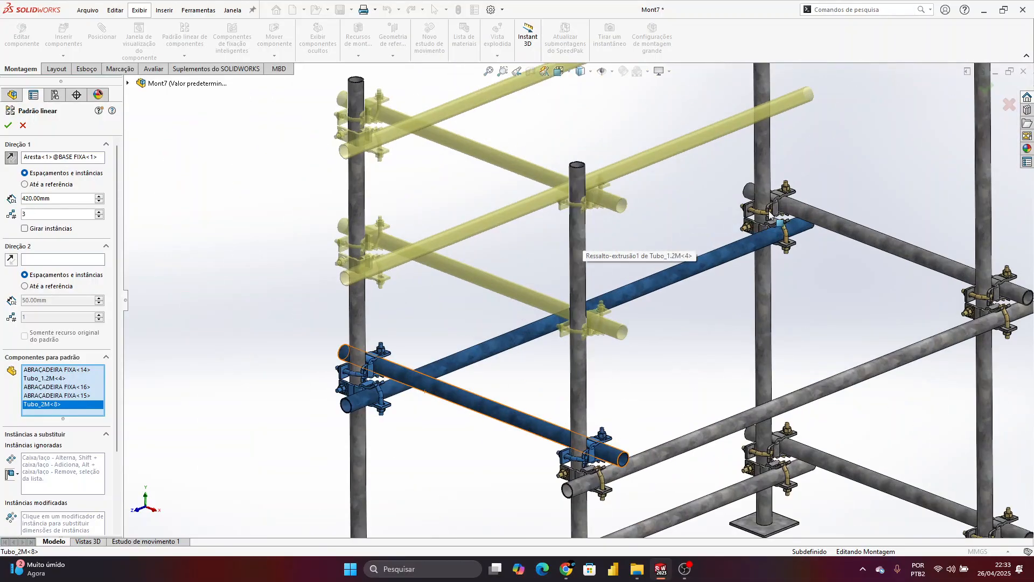
Add both second-level clamps at the back corner and the opposite 1.2 m cross tube to the components to pattern
scroll(786, 215, "down", 5)
left_click(644, 207)
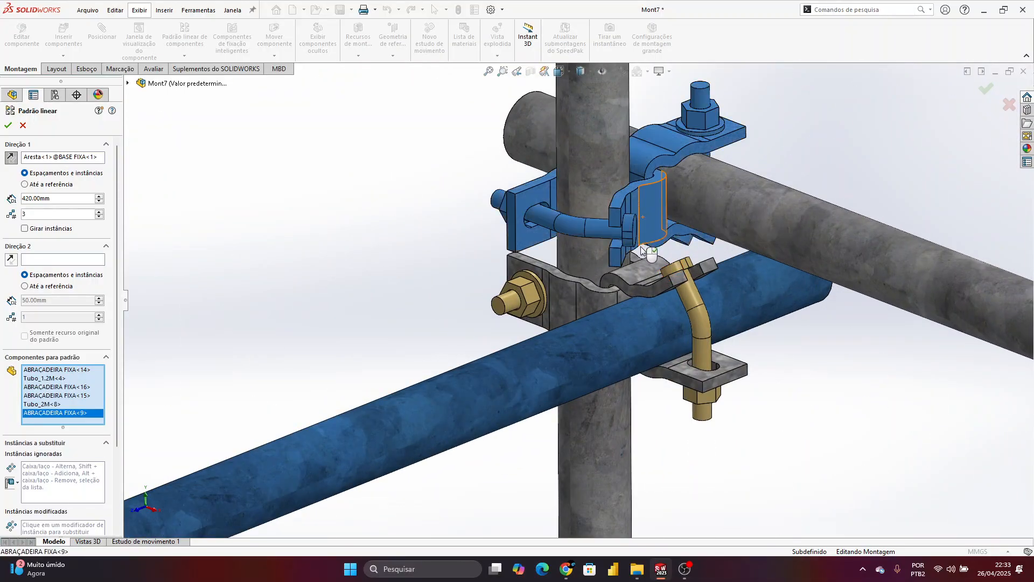
left_click(682, 235)
scroll(700, 259, "up", 5)
Add both second-level clamps at the right corner to the components to pattern
scroll(738, 309, "down", 6)
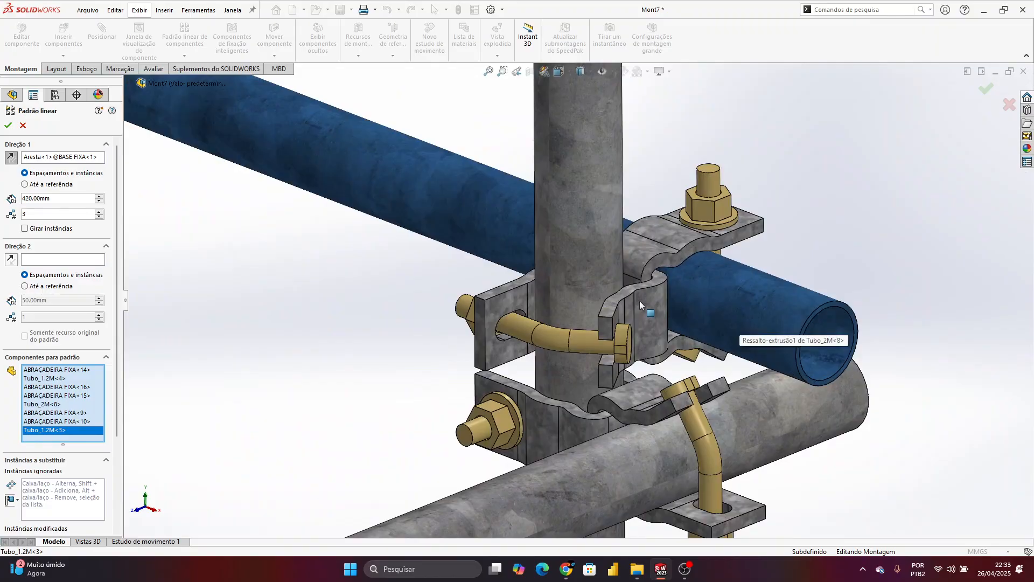
left_click(639, 300)
scroll(639, 300, "up", 5)
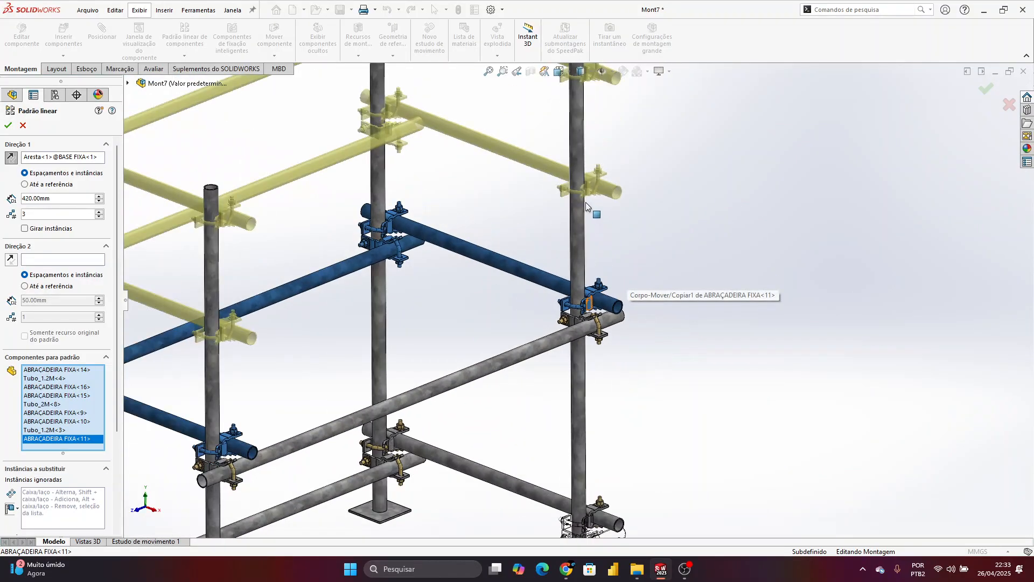
scroll(586, 202, "up", 2)
scroll(565, 301, "down", 8)
left_click(560, 294)
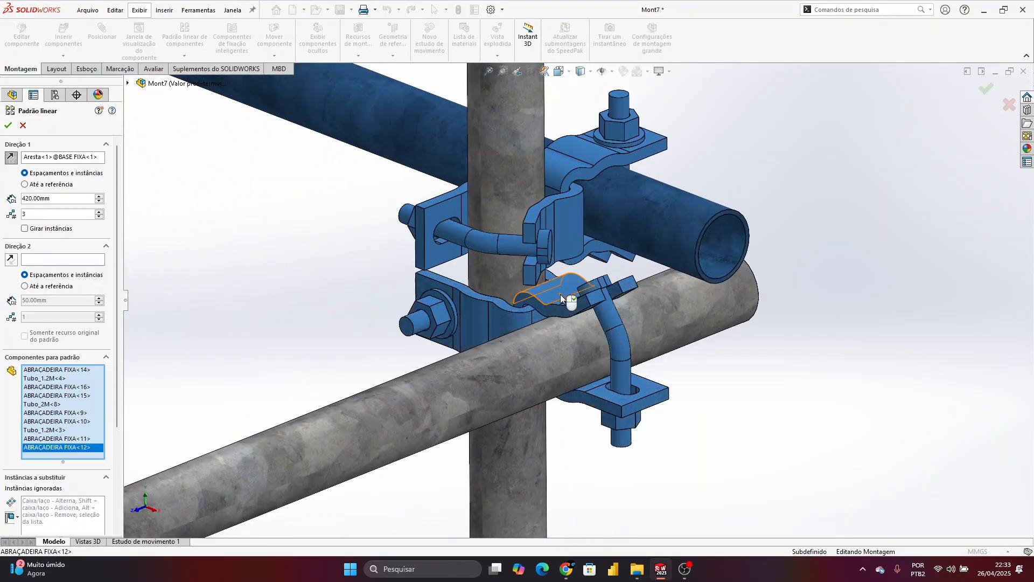
scroll(560, 294, "up", 8)
Try including the second level's front horizontal 2 m tube in the pattern and remove it from the selection
scroll(482, 357, "down", 3)
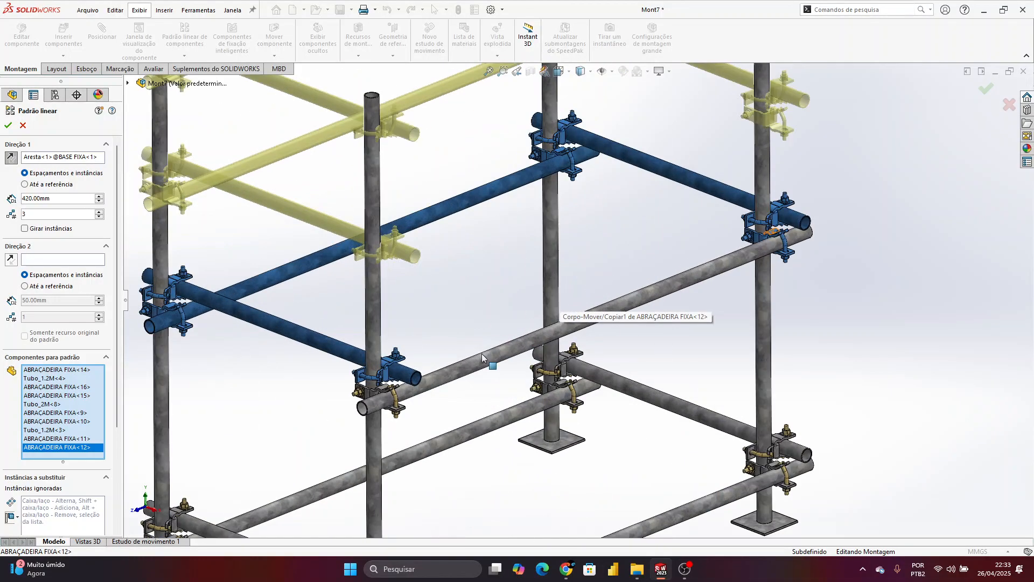
left_click(482, 357)
scroll(460, 278, "up", 3)
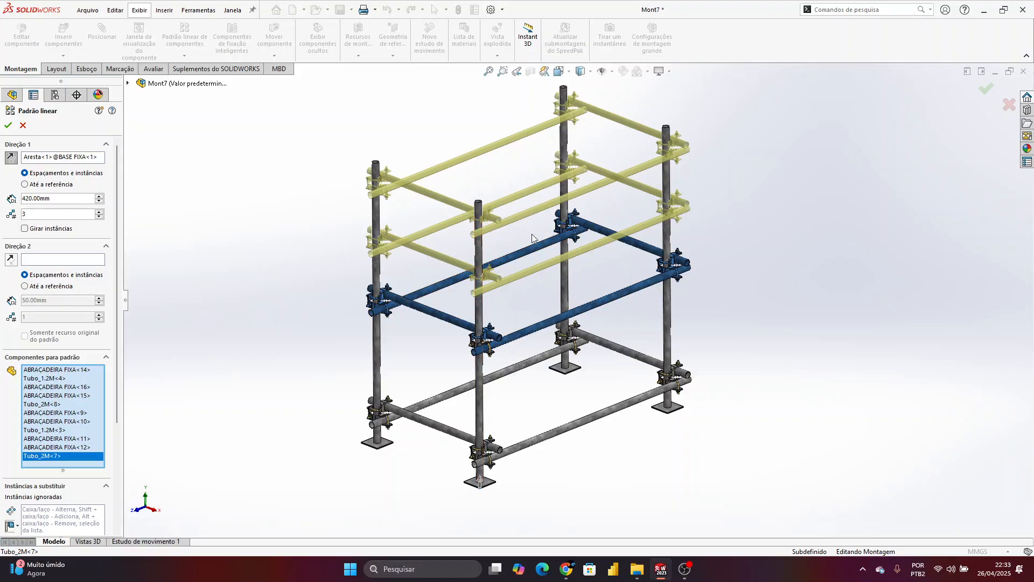
scroll(541, 322, "down", 5)
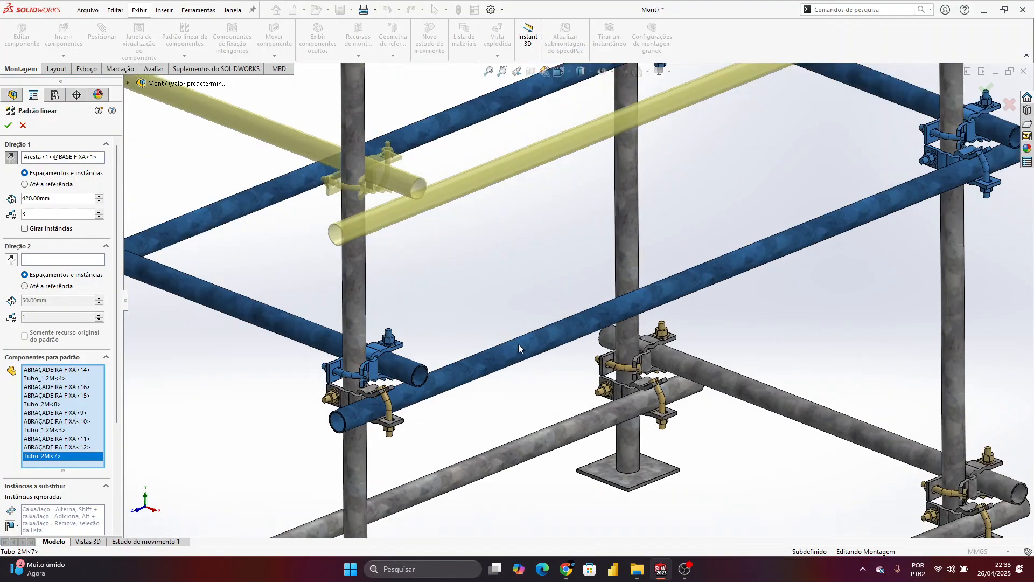
scroll(466, 280, "up", 5)
left_click(567, 315)
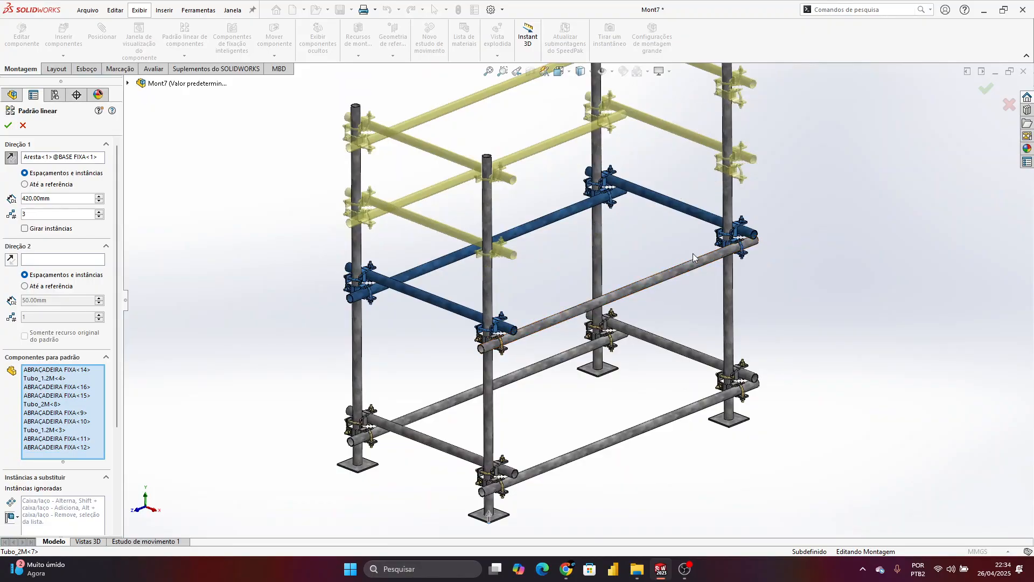
scroll(443, 204, "down", 2)
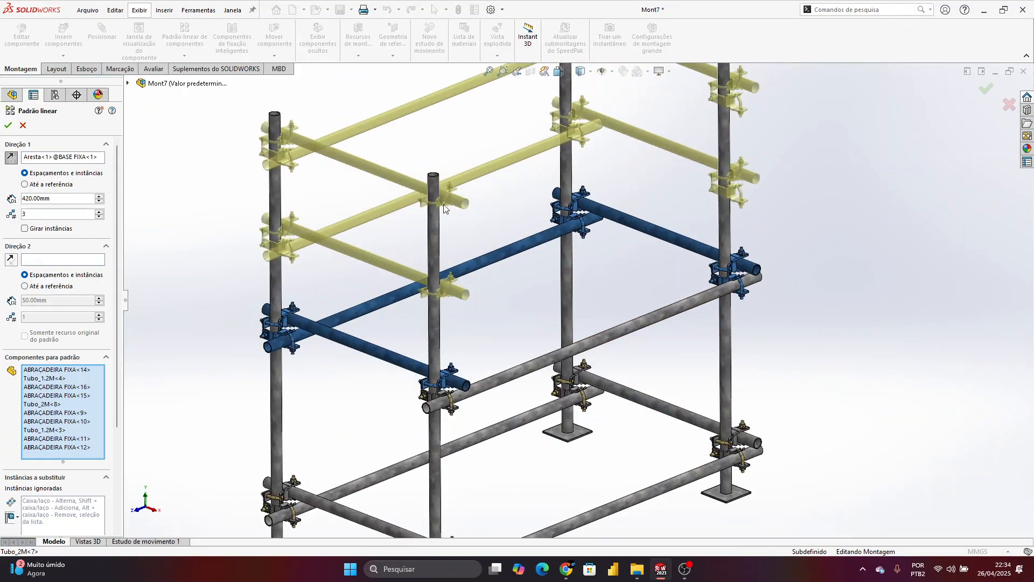
Accept the upward pattern of clamps and tubes and fit the whole scaffold in view
left_click(9, 125)
key("f")
middle_click_drag(512, 307, 560, 328)
left_click(77, 43)
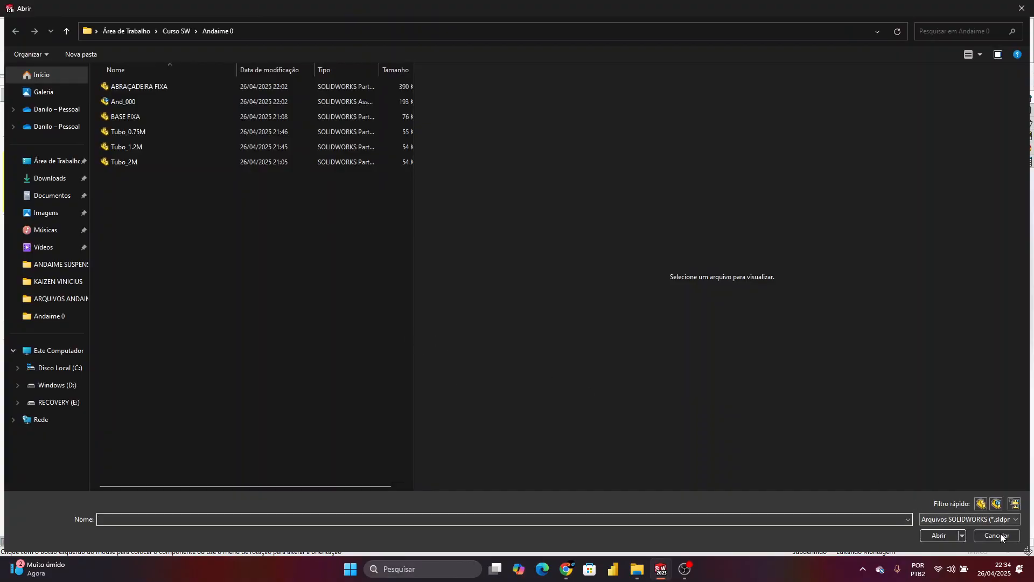
left_click(998, 535)
left_click(23, 125)
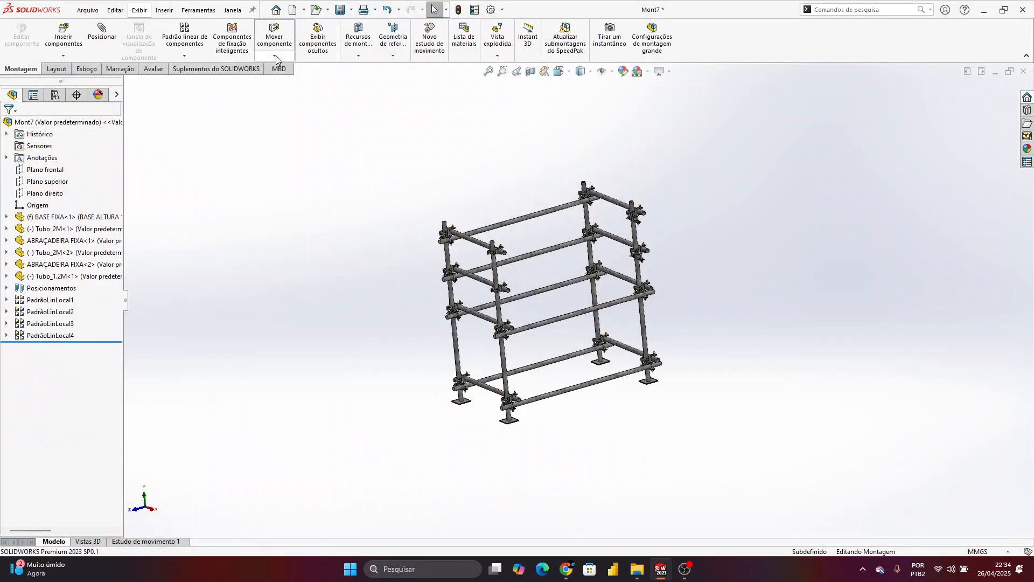
Start a linear component pattern along the front corner base plate's long edge and add the front corner's vertical 2 m tube
left_click(184, 33)
scroll(503, 401, "down", 2)
scroll(503, 401, "down", 5)
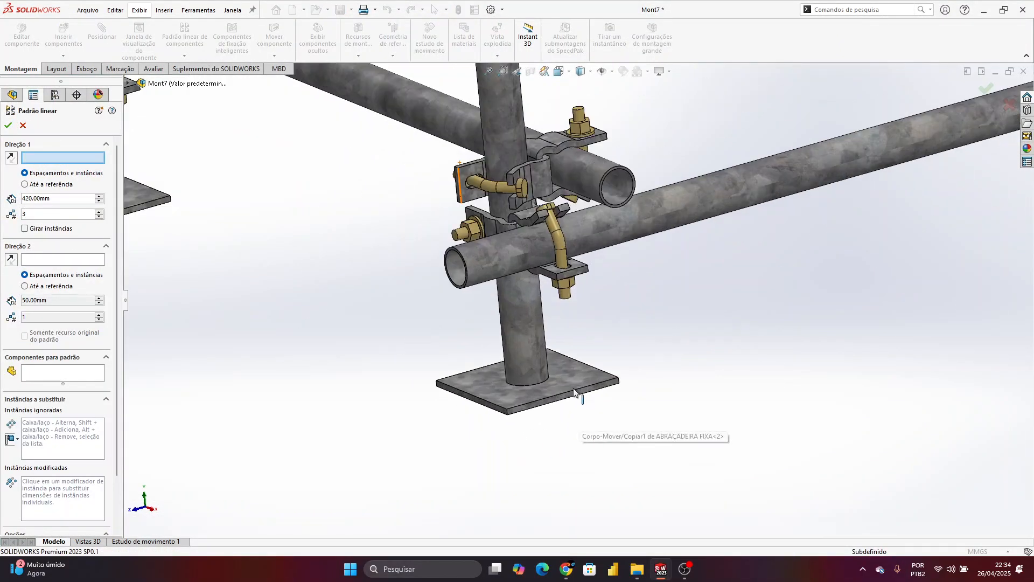
left_click(561, 398)
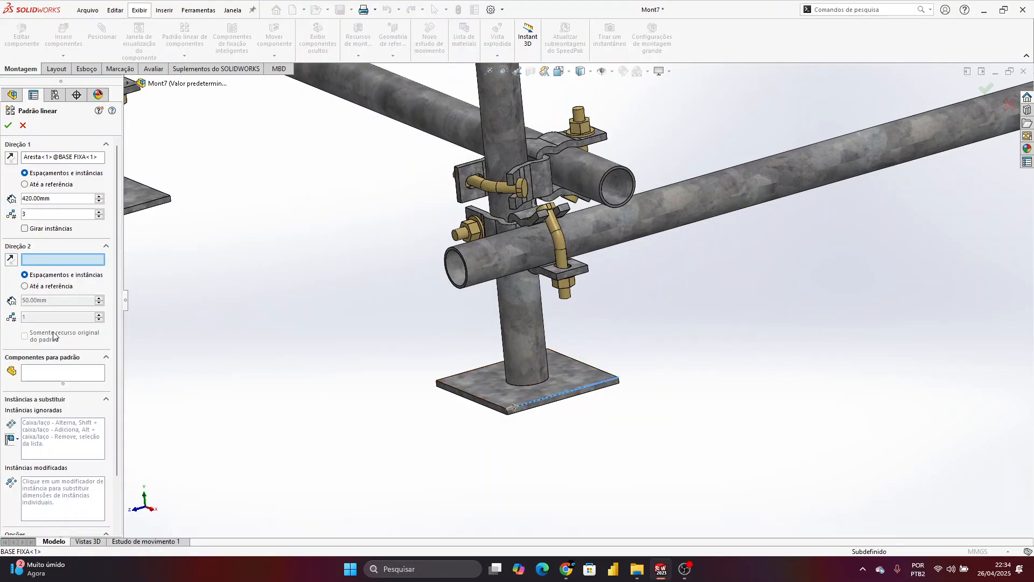
left_click(31, 376)
scroll(539, 196, "up", 8)
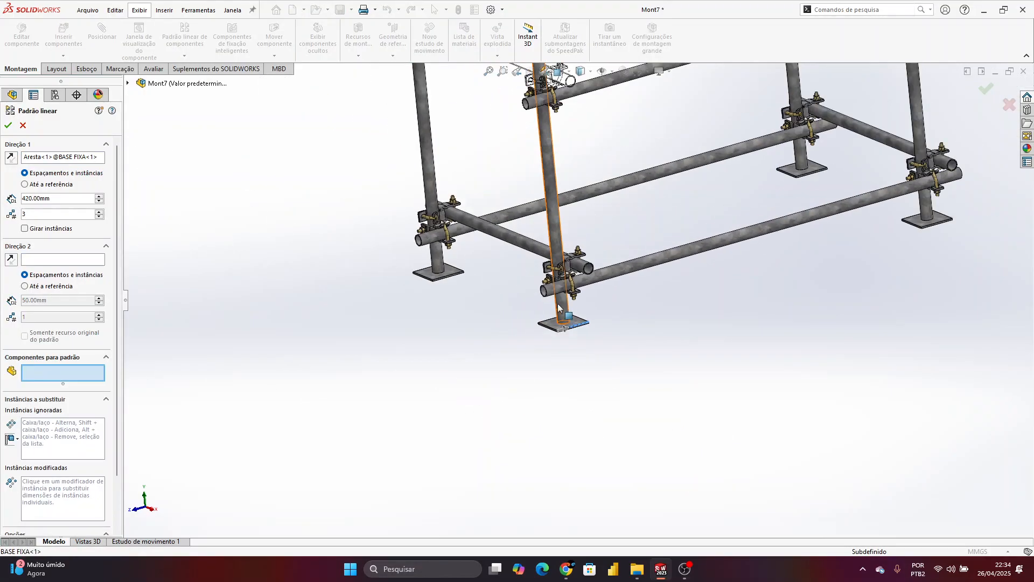
left_click(526, 200)
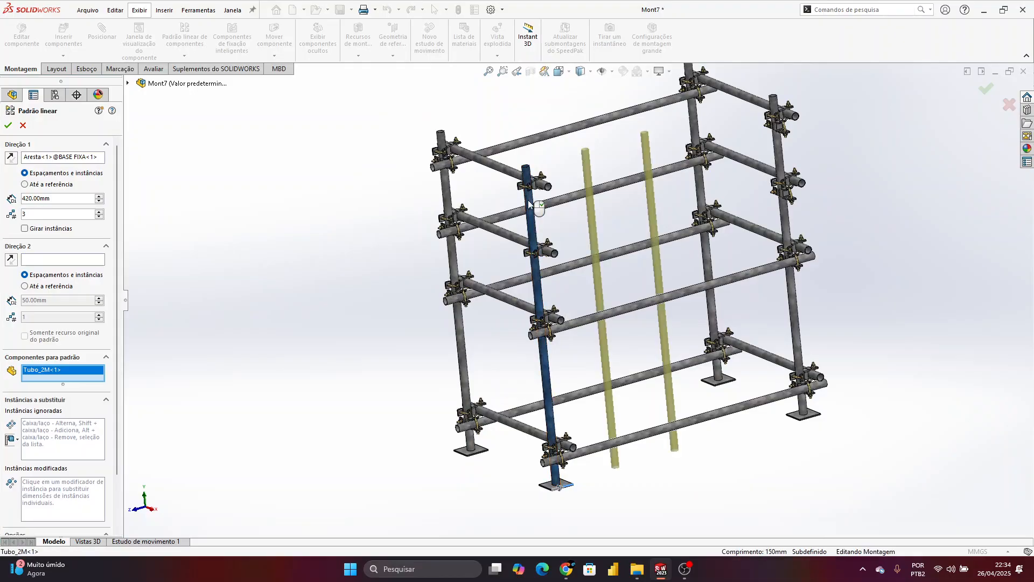
Add the front corner's two fixed clamps that hold the front horizontal tubes on the first and second levels to the components to pattern
scroll(561, 431, "down", 5)
scroll(509, 337, "down", 4)
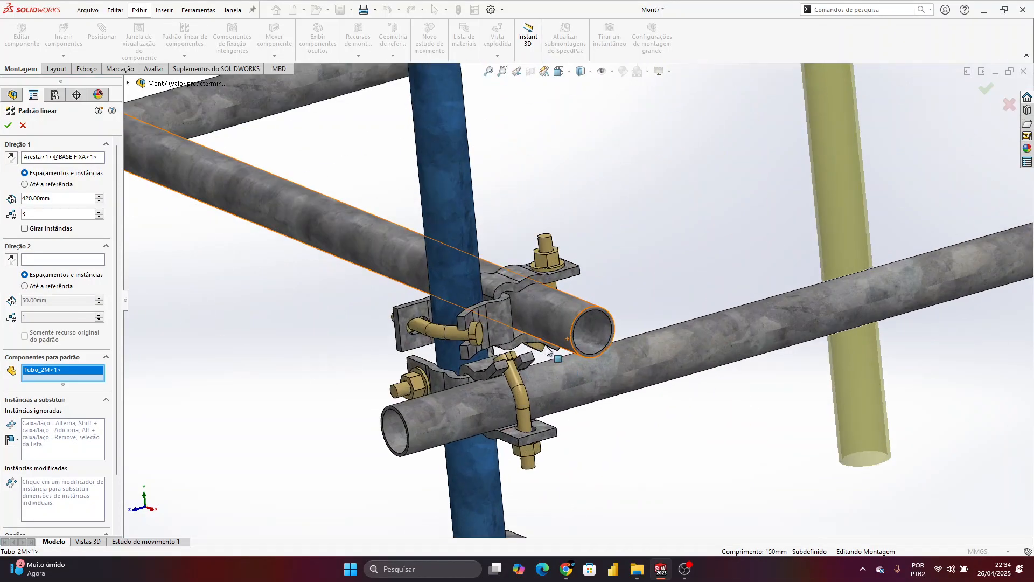
left_click(502, 367)
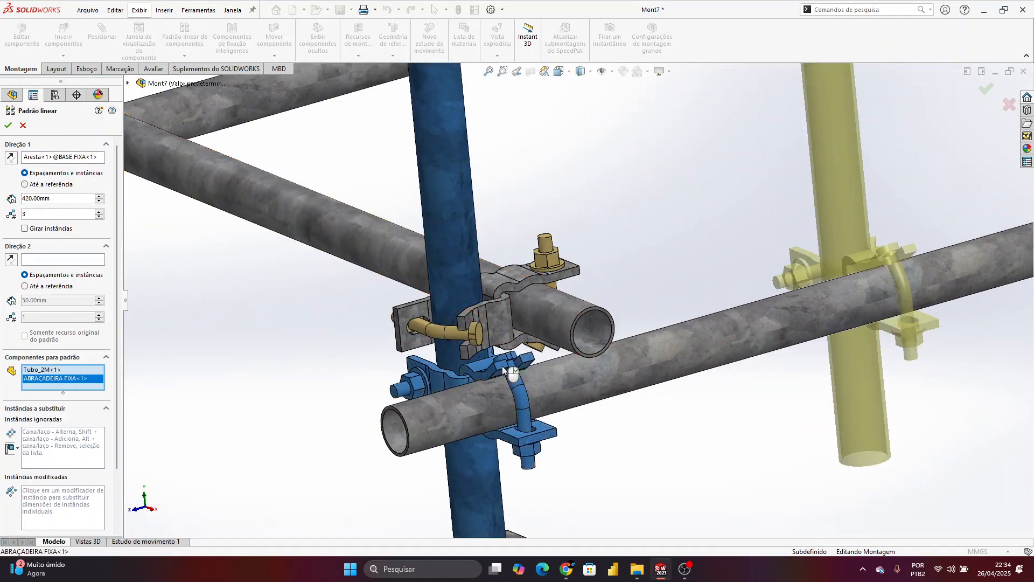
scroll(546, 268, "up", 8)
scroll(568, 228, "down", 7)
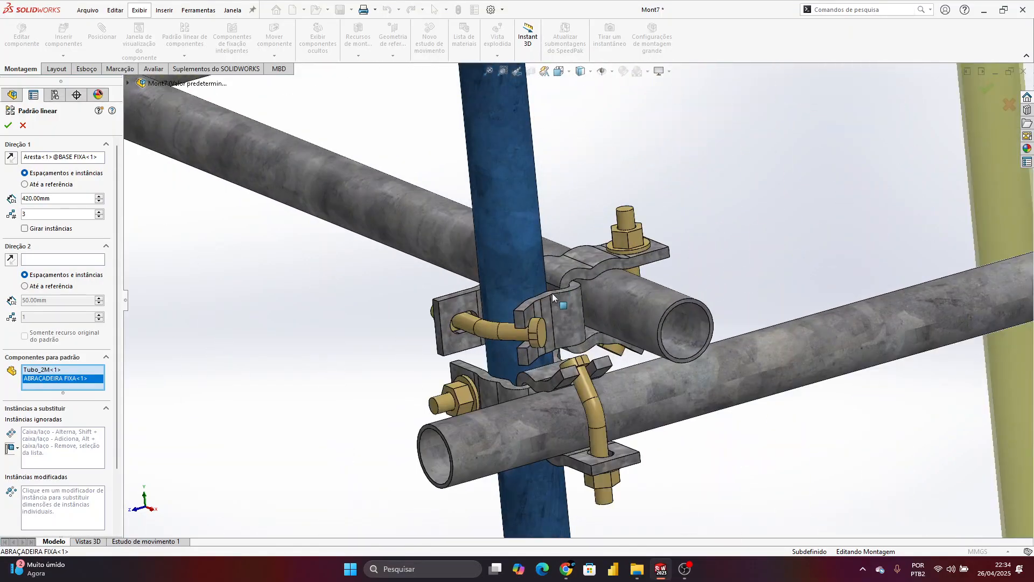
left_click(549, 385)
scroll(549, 323, "up", 8)
scroll(552, 154, "down", 4)
scroll(538, 198, "up", 2)
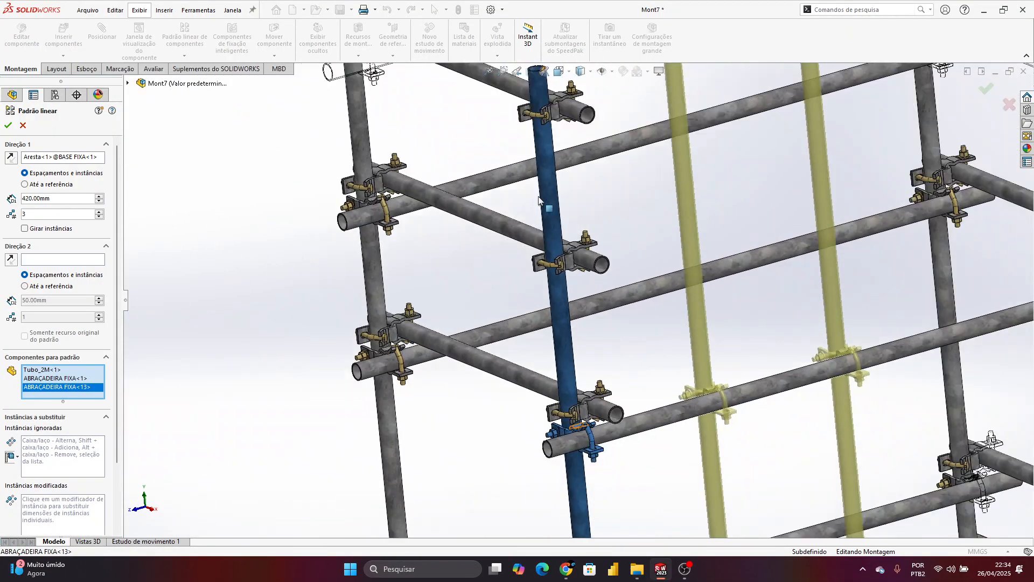
scroll(539, 199, "up", 6)
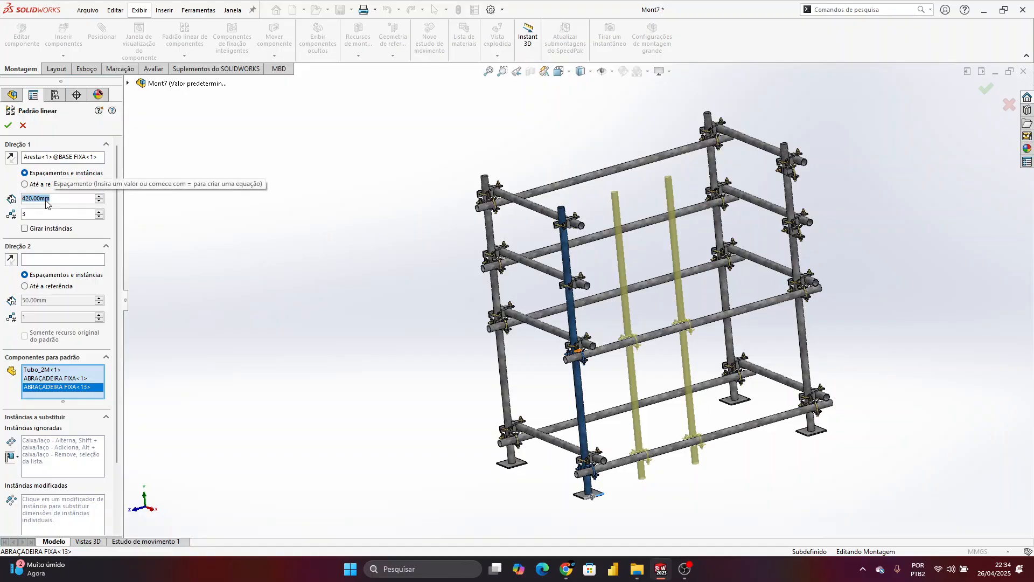
Set the pattern to 2 instances spaced 710 mm apart and accept it, adding the intermediate front upright
type("710.")
type("00")
key("Return")
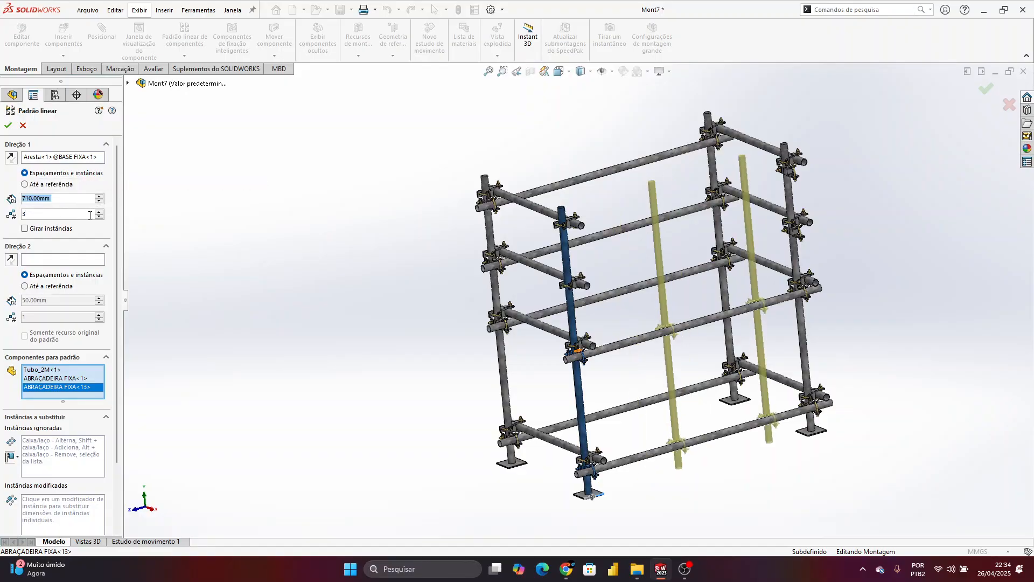
mouse_move(710, 298)
middle_mouse_down()
mouse_move(704, 286)
mouse_move(687, 293)
mouse_move(695, 296)
middle_mouse_up()
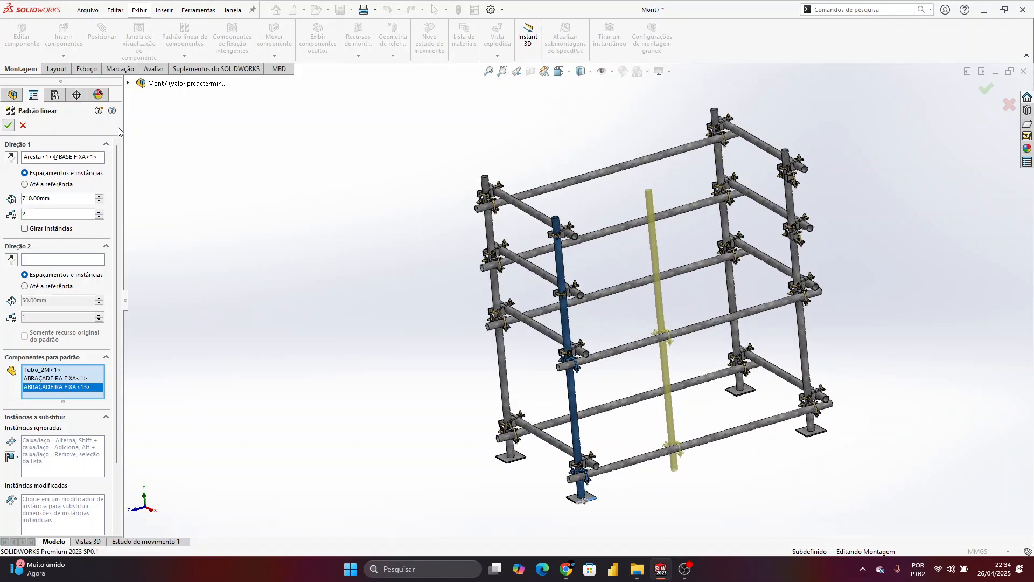
key("Return")
key("space")
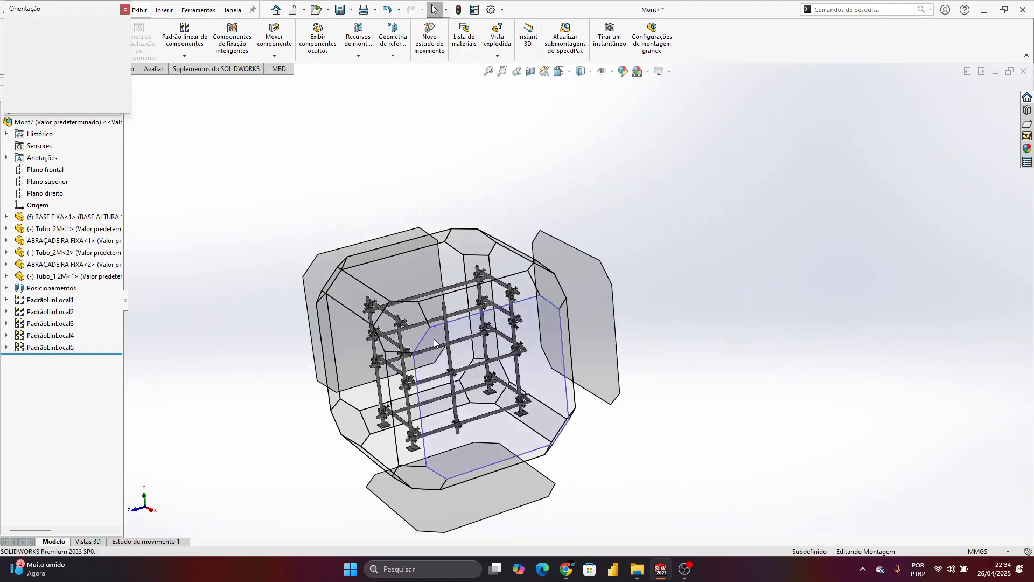
left_click(443, 364)
Insert the Tubo_1.2M part, rotate it 90° to lie parallel to the front tubes, and place it beside the scaffold
middle_click_drag(501, 306, 528, 431)
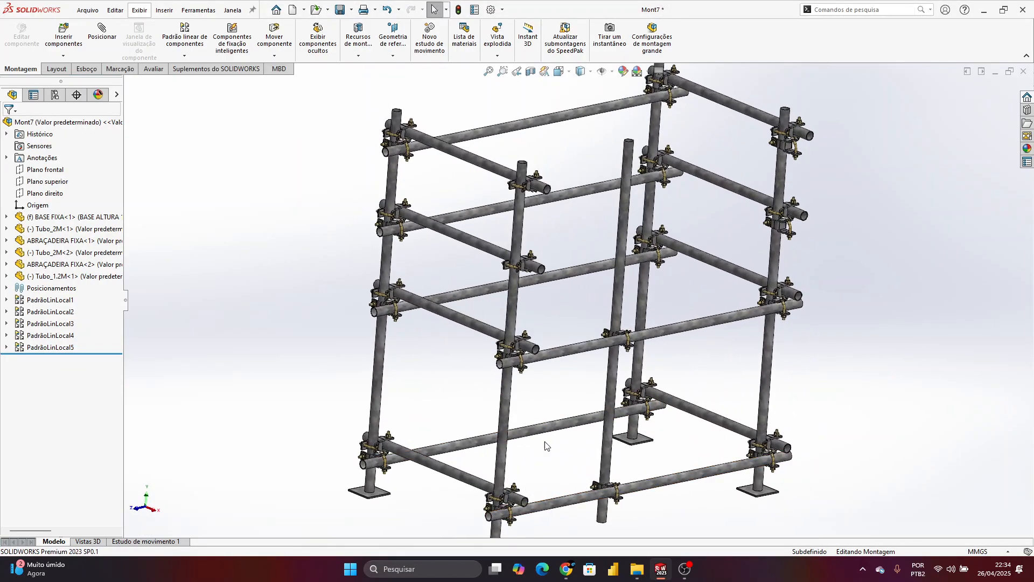
middle_click_drag(641, 222, 619, 197)
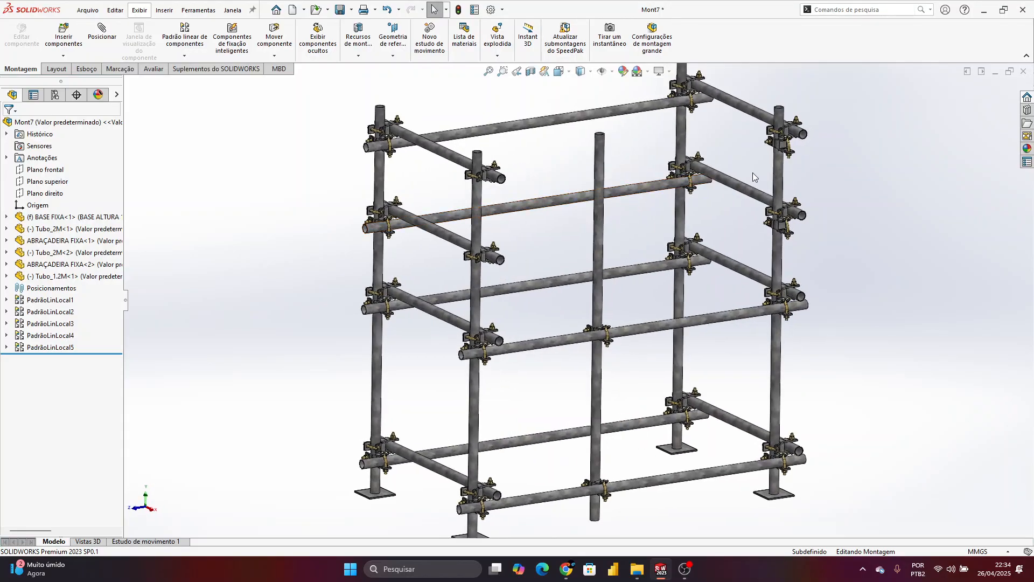
scroll(749, 180, "up", 3)
scroll(704, 232, "down", 4)
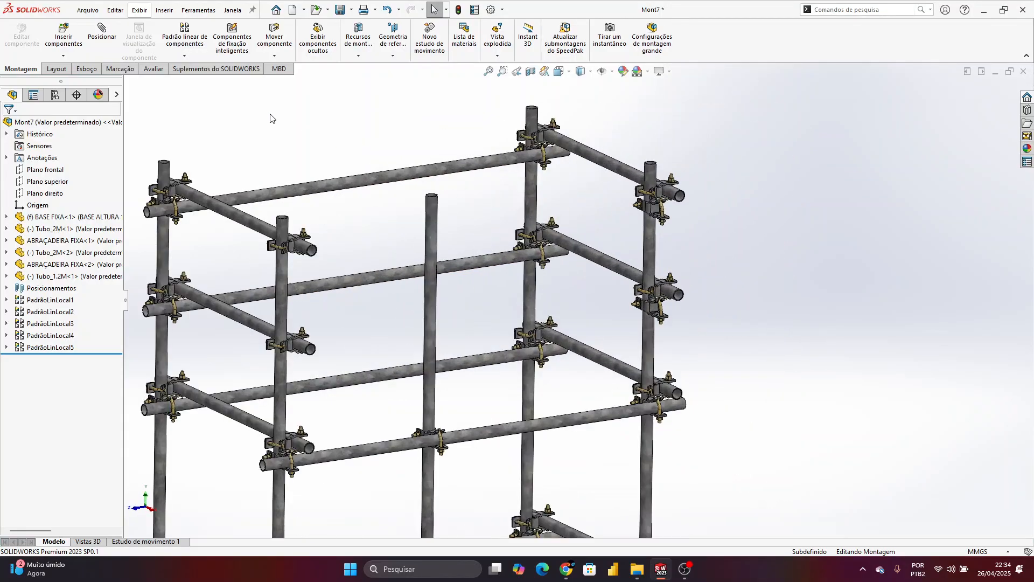
left_click(53, 33)
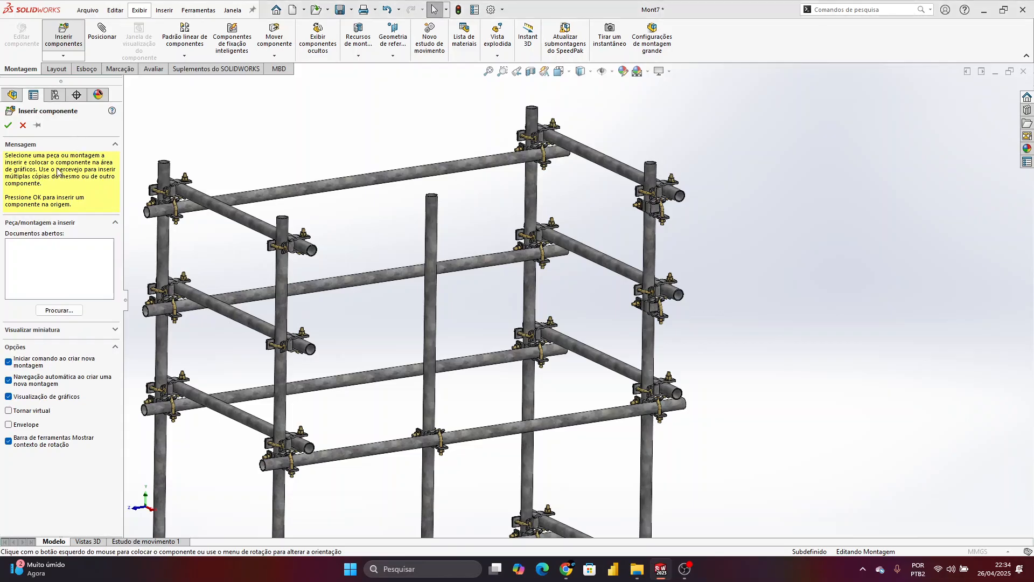
left_click(132, 149)
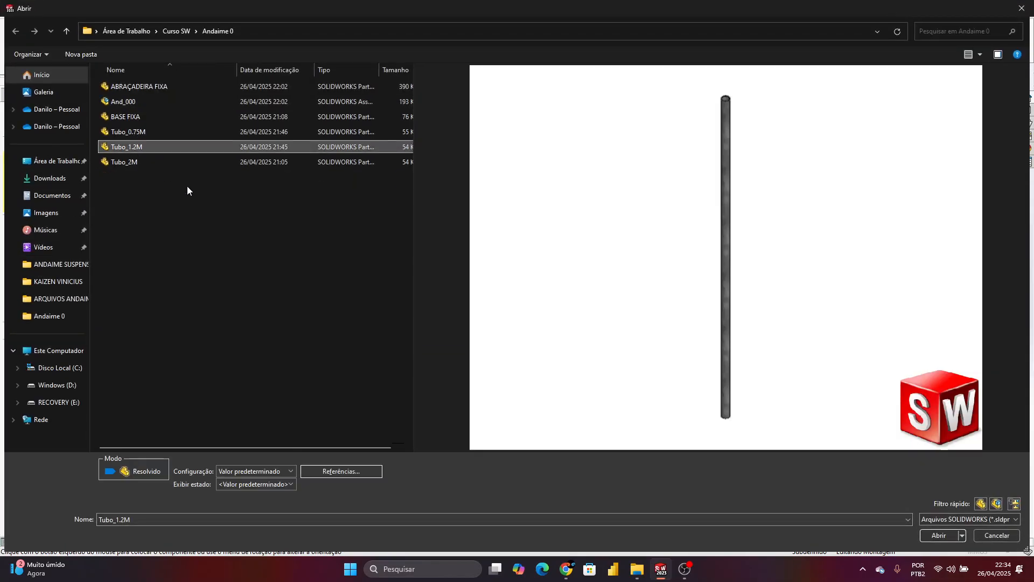
left_click(952, 541)
scroll(560, 425, "up", 5)
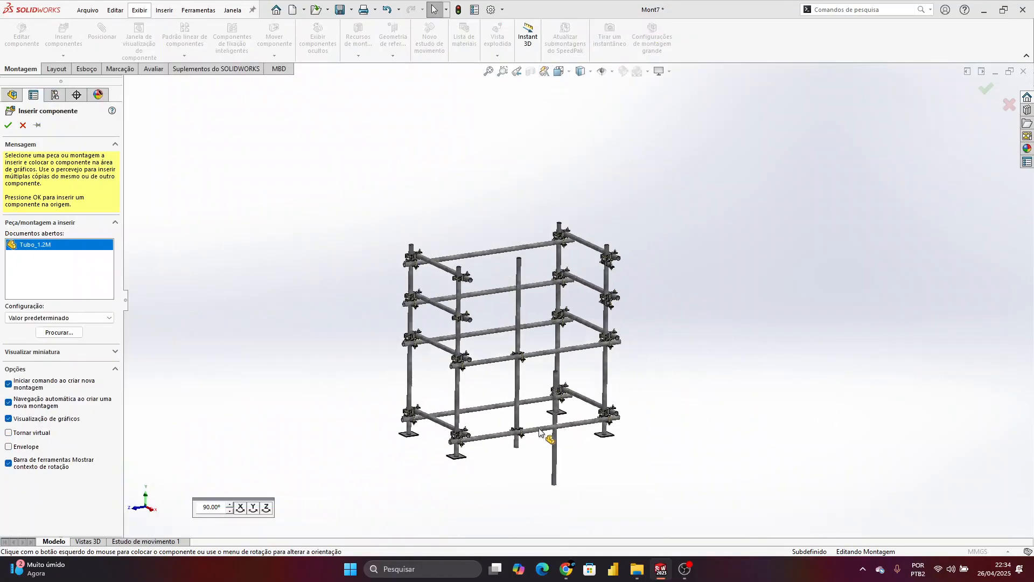
left_click(257, 510)
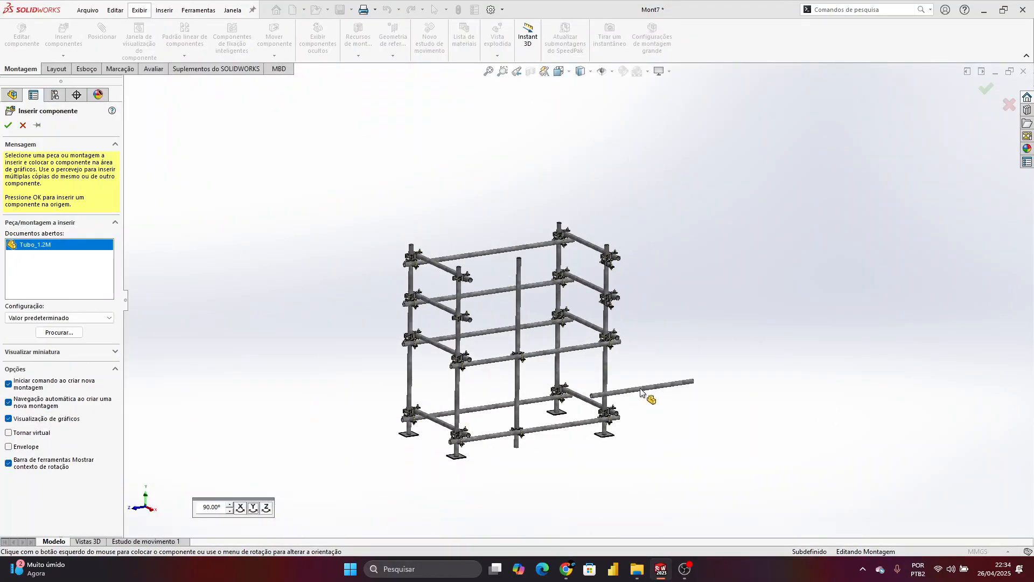
left_click(655, 329)
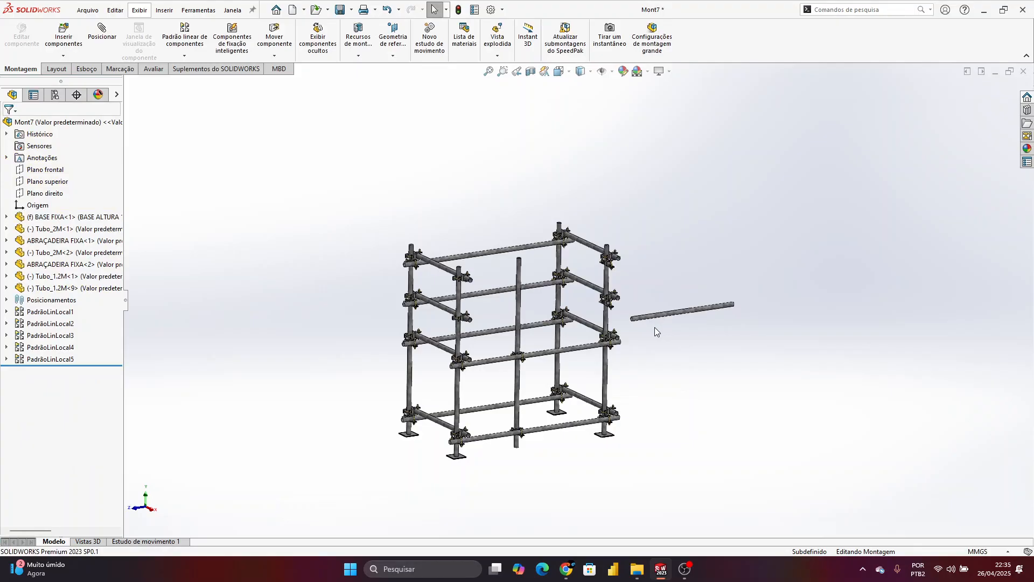
Mate the inserted 1.2 m tube concentric with the cradle face of the empty third-level clamp at the right front corner
scroll(654, 313, "down", 4)
scroll(603, 303, "down", 4)
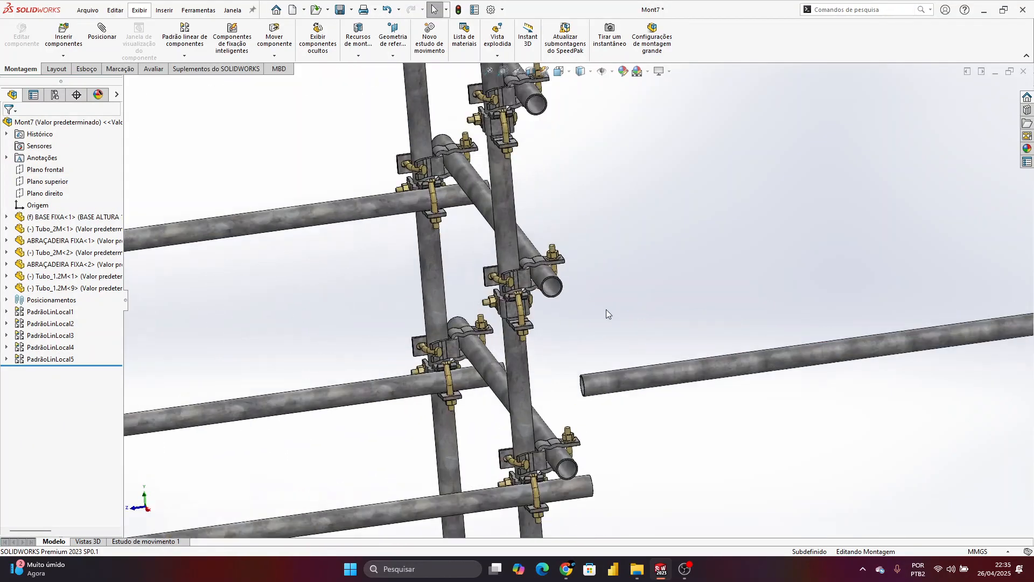
scroll(650, 379, "up", 4)
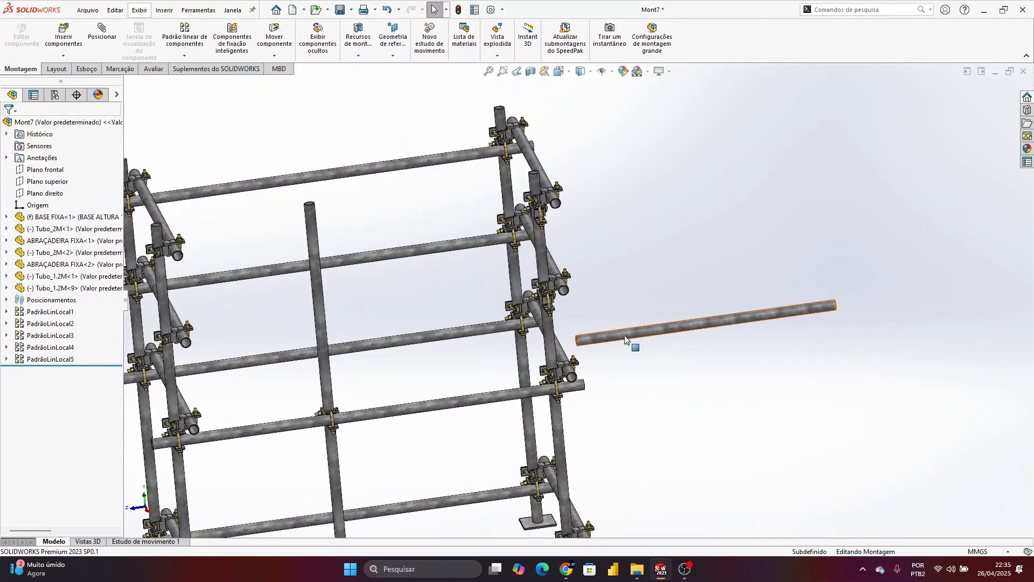
left_click(102, 34)
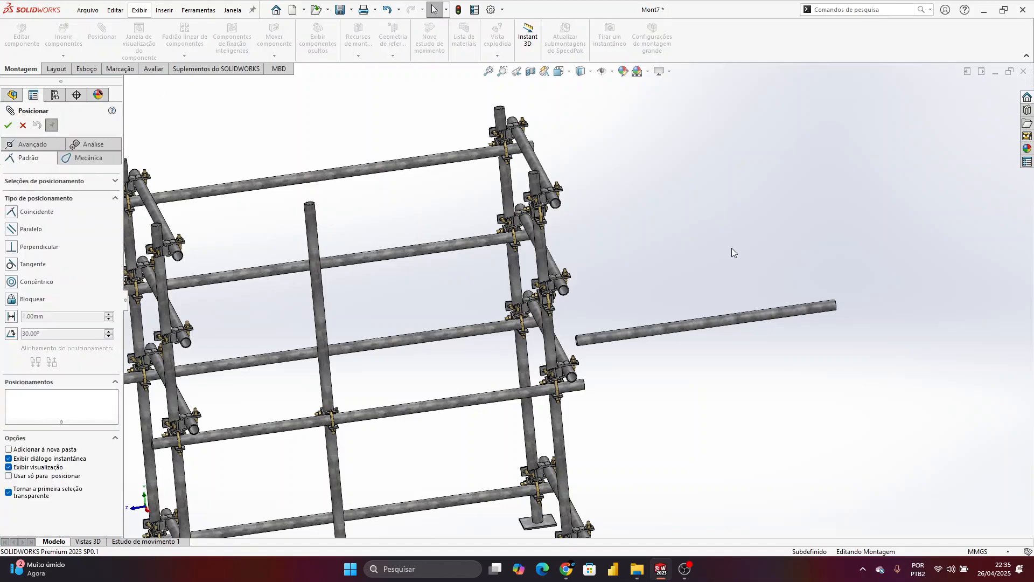
left_click(664, 331)
scroll(350, 297, "down", 5)
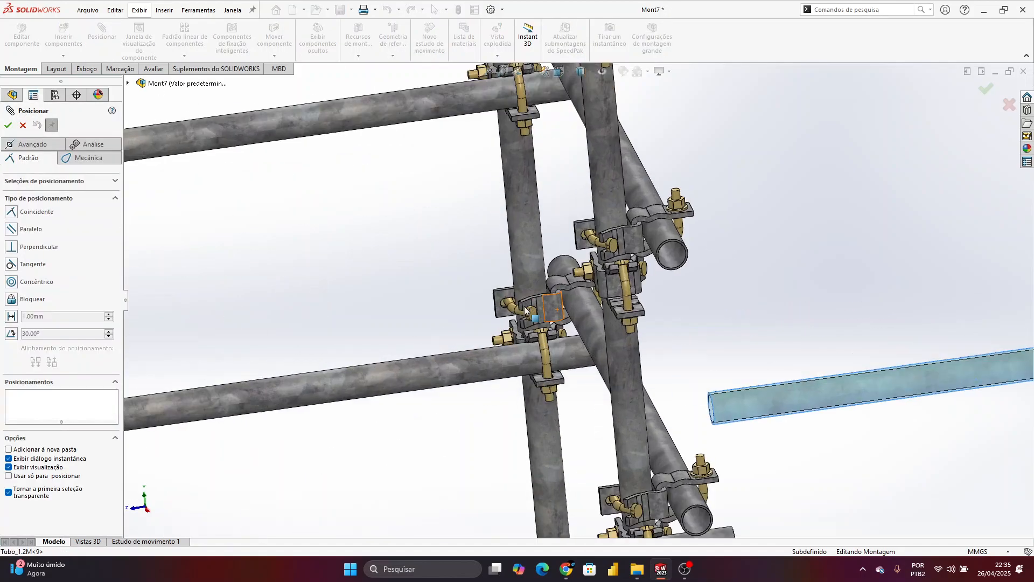
scroll(792, 323, "down", 6)
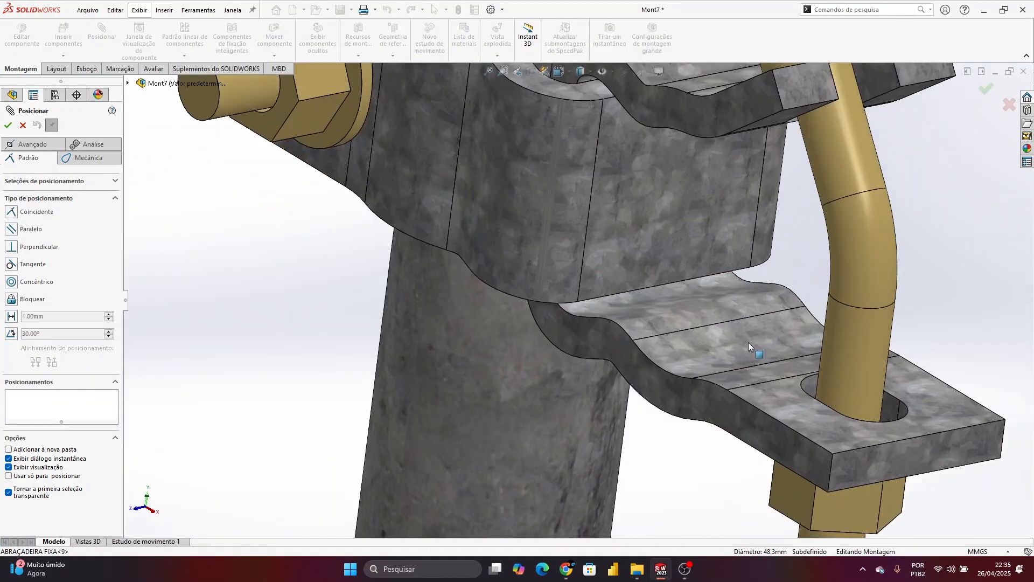
left_click(748, 343)
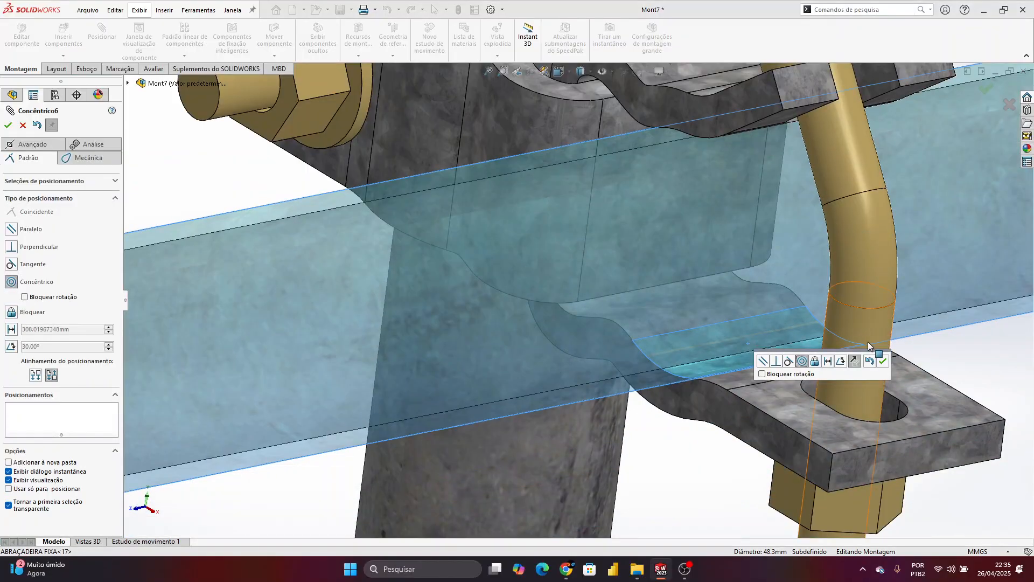
left_click(883, 362)
Add a 100 mm distance mate between the 1.2 m tube's end and the third-level corner clamp's side face, and finish mating
scroll(738, 330, "up", 8)
scroll(680, 298, "down", 3)
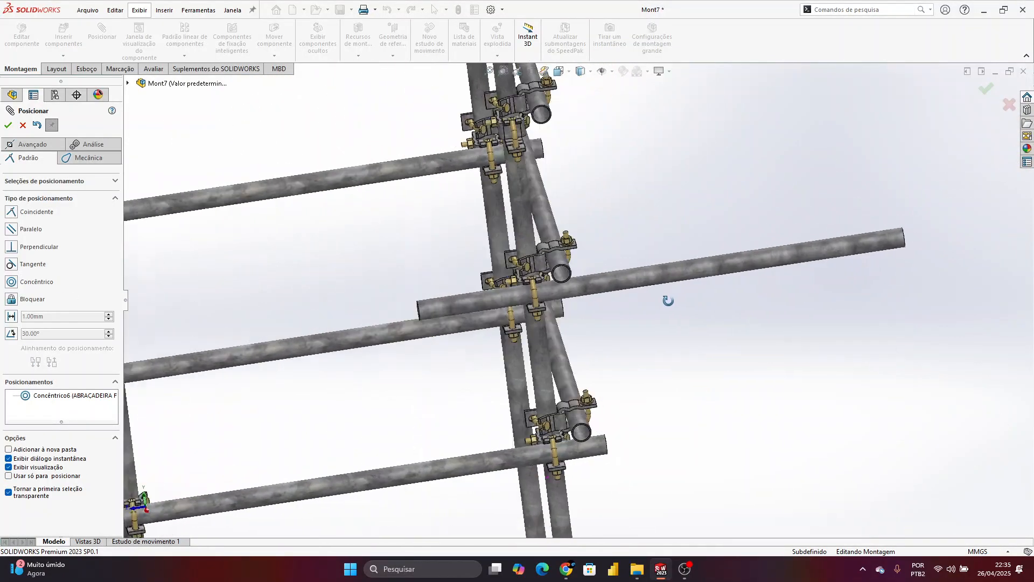
scroll(474, 326, "down", 10)
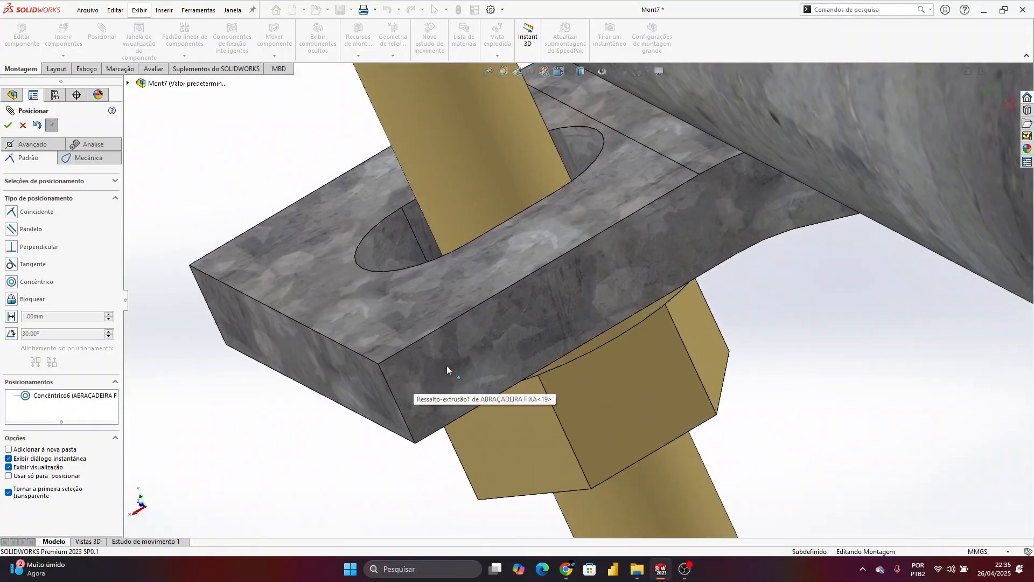
scroll(470, 358, "up", 8)
scroll(716, 339, "down", 10)
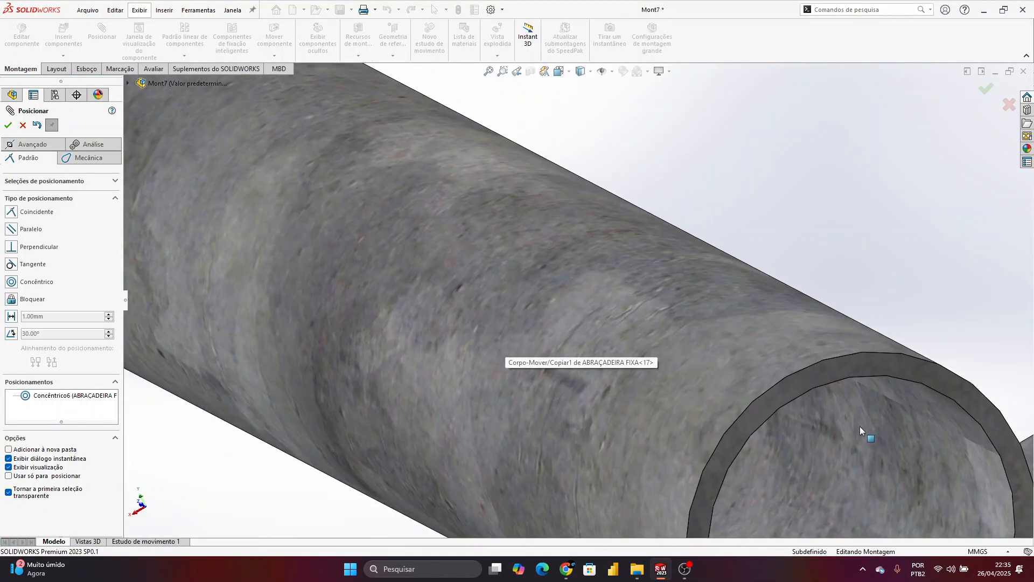
left_click(871, 372)
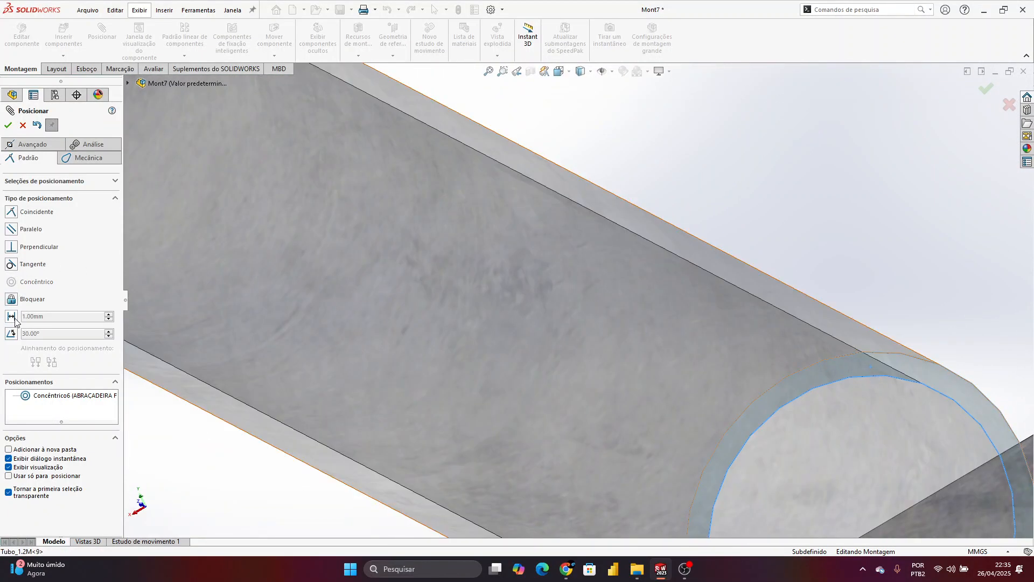
type("100")
key("Return")
scroll(345, 228, "up", 6)
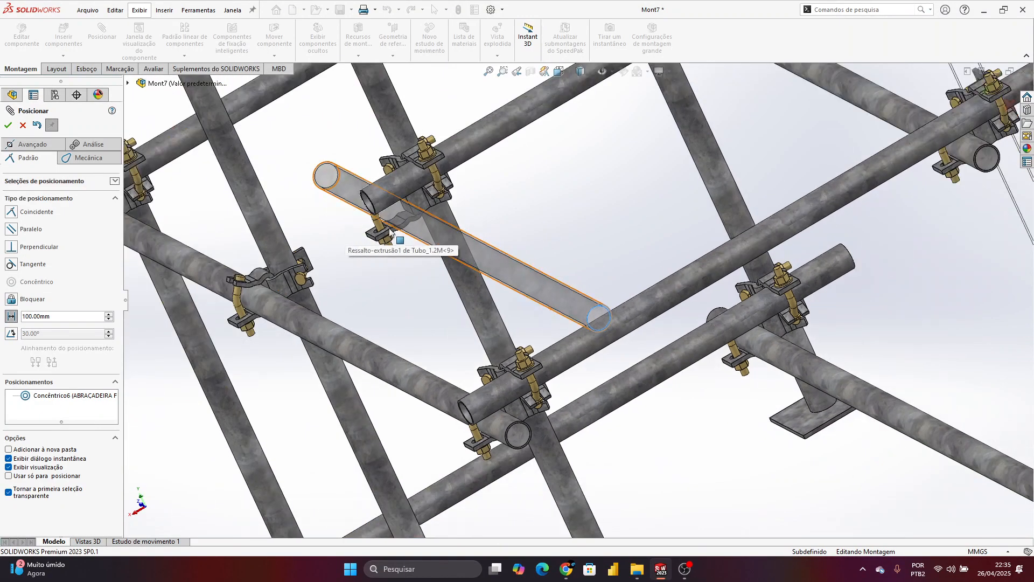
scroll(391, 232, "down", 5)
left_click(495, 315)
key("Return")
scroll(494, 273, "up", 6)
middle_click_drag(494, 273, 680, 263)
key("ctrl+7")
left_click(8, 125)
Insert another Tubo_1.2M part, rotate it in 90° turns to lie parallel to the front tubes, and place it beside the scaffold
scroll(630, 257, "down", 3)
scroll(630, 256, "down", 3)
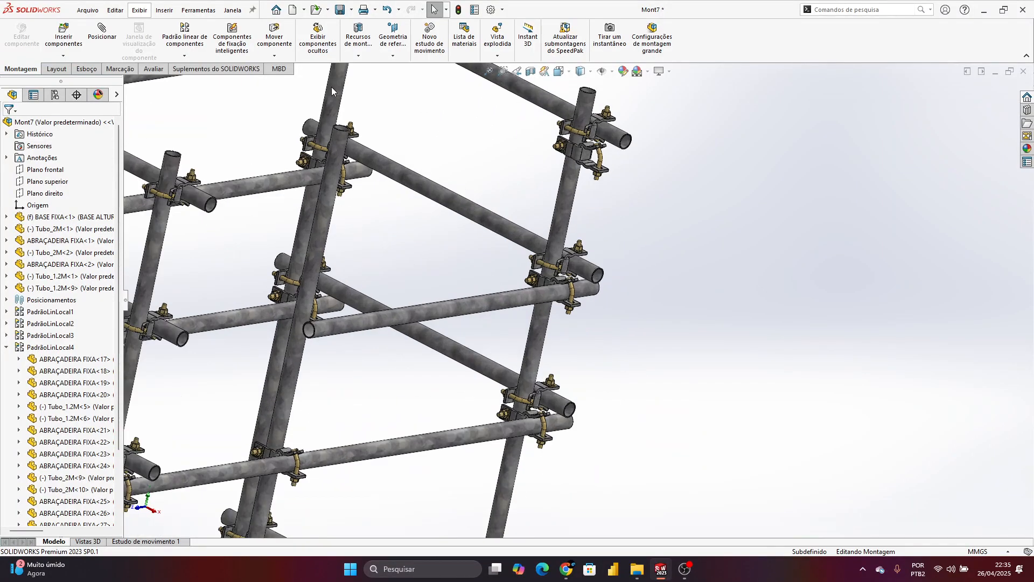
left_click(63, 47)
left_click(125, 145)
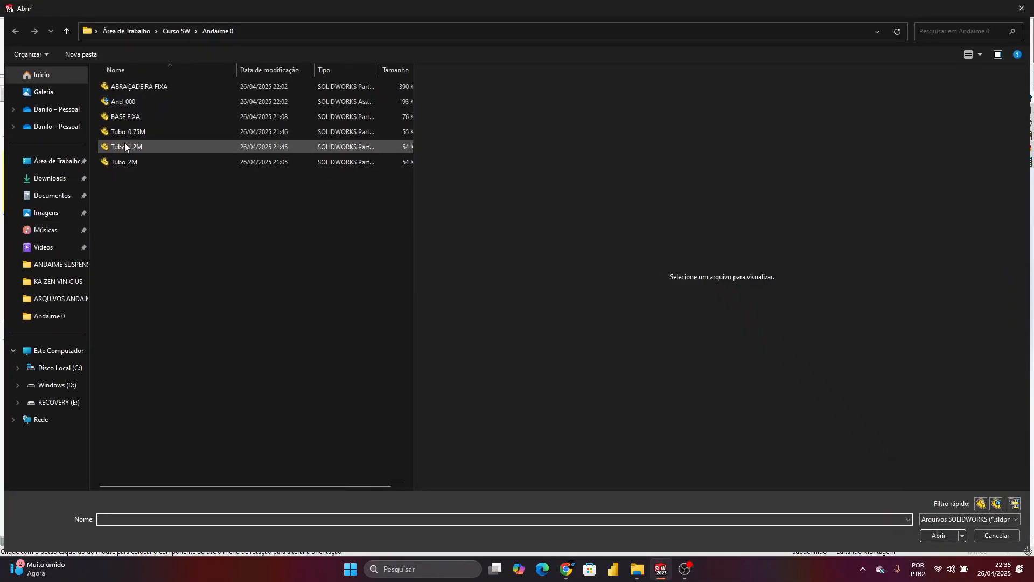
left_click(950, 535)
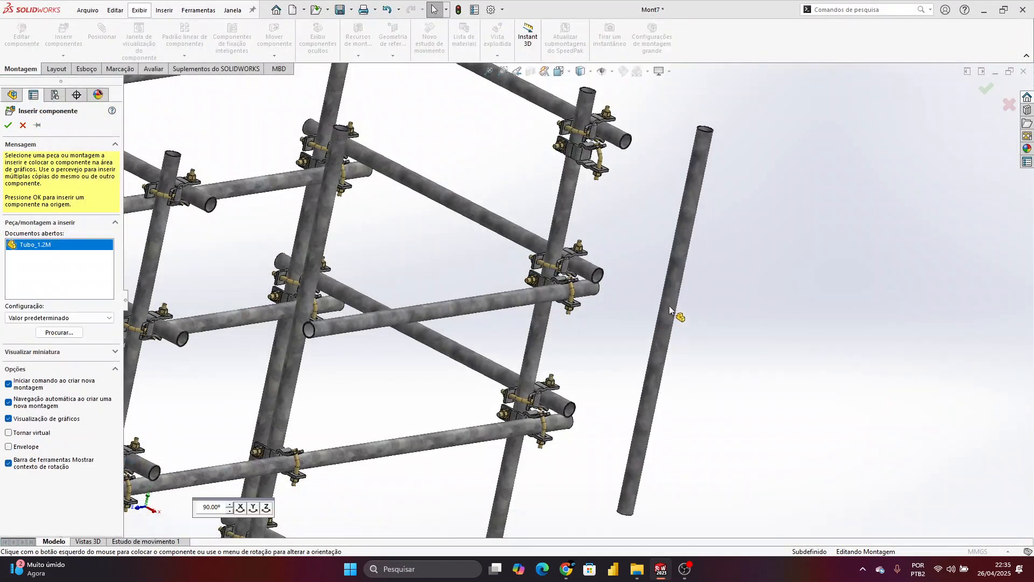
left_click(263, 508)
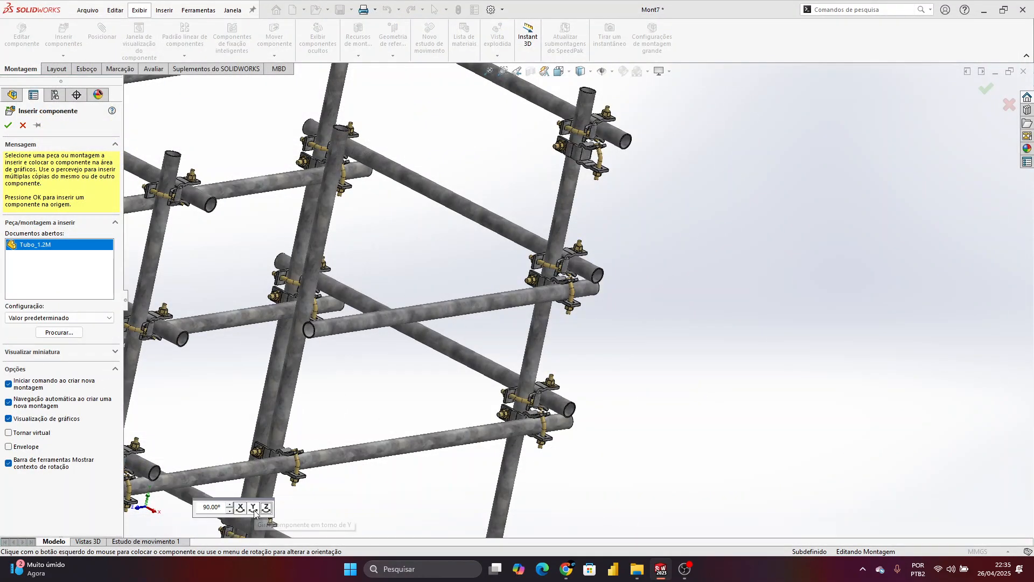
left_click(252, 508)
scroll(441, 392, "up", 5)
middle_click_drag(624, 274, 518, 237)
left_click(618, 241)
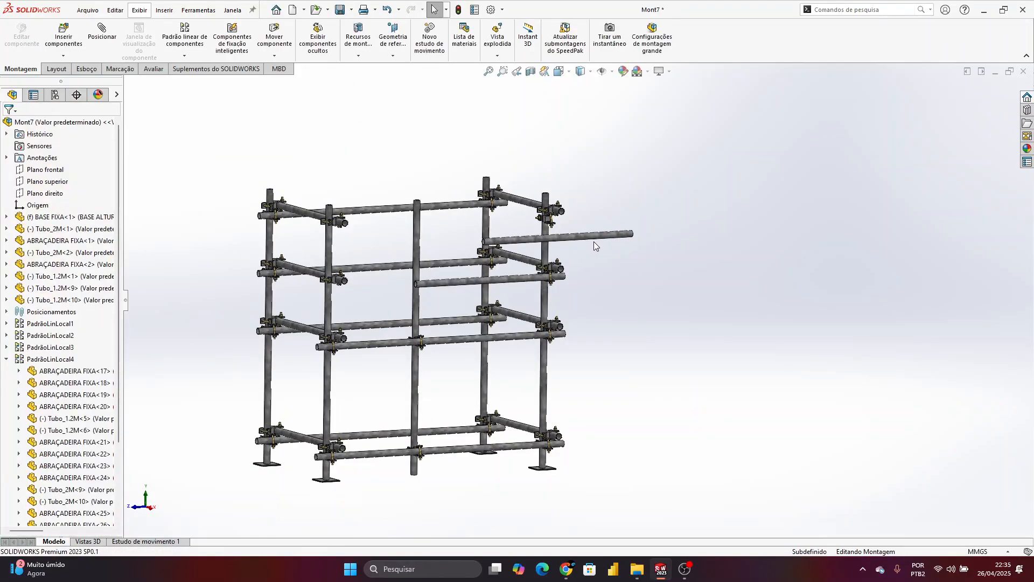
Mate the new 1.2 m tube concentric with the cradle face of the empty top-level clamp at the right front corner
scroll(594, 242, "down", 5)
left_click(543, 261)
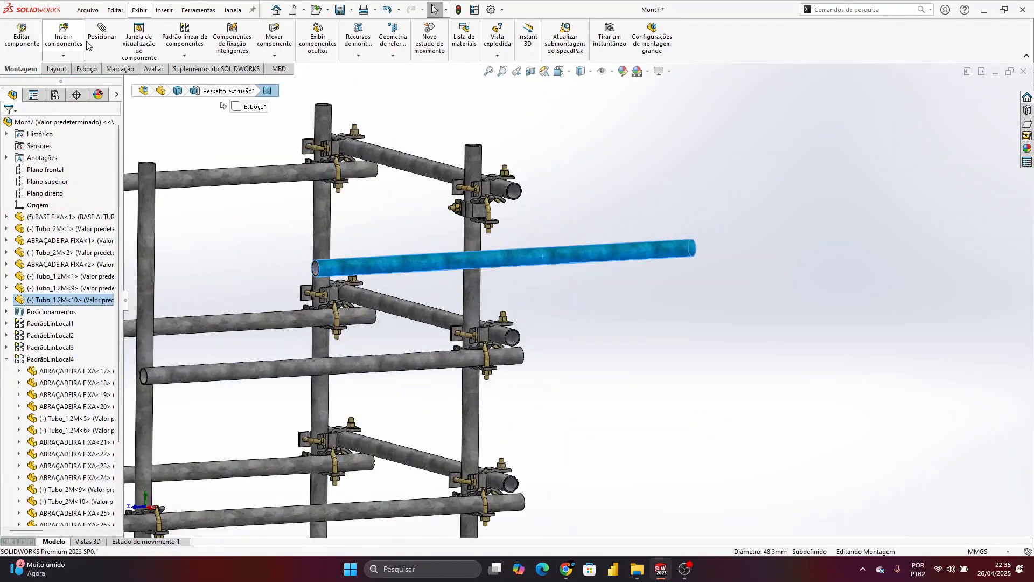
scroll(488, 218, "down", 5)
middle_click_drag(484, 235, 488, 259)
scroll(489, 260, "down", 5)
left_click(500, 262)
key("Return")
scroll(517, 257, "up", 3)
Add a 100 mm distance mate between the top 1.2 m tube's end and the top-level corner clamp's side face, and finish mating
scroll(525, 253, "up", 5)
middle_click_drag(522, 263, 536, 294)
scroll(651, 247, "down", 5)
scroll(529, 334, "down", 5)
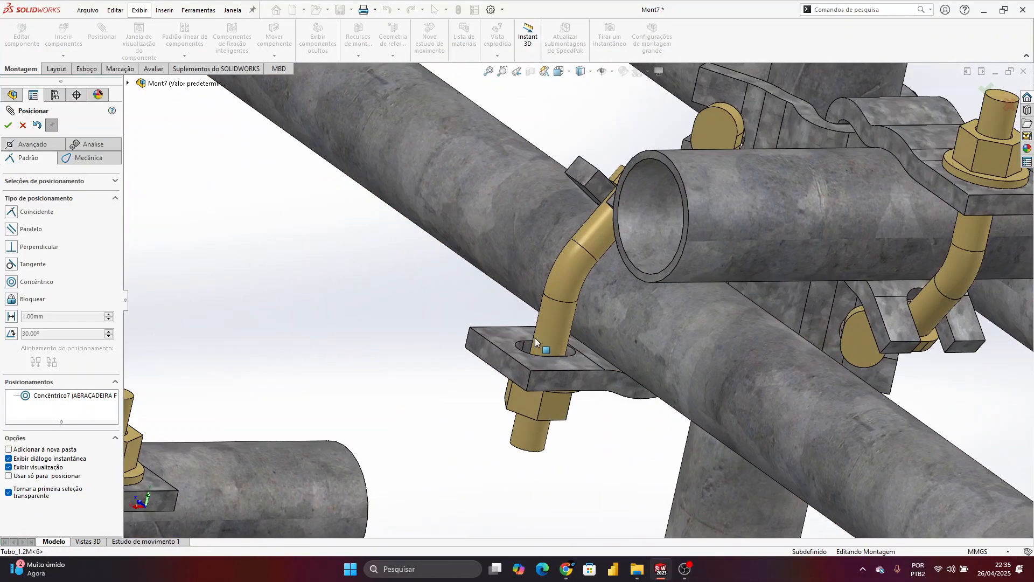
left_click(561, 376)
scroll(782, 437, "up", 5)
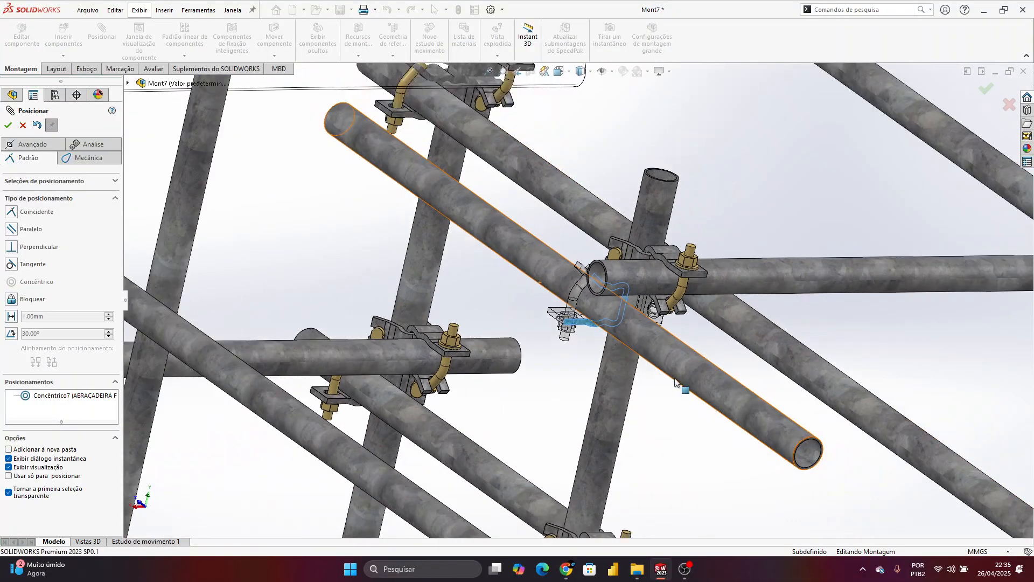
scroll(781, 437, "down", 6)
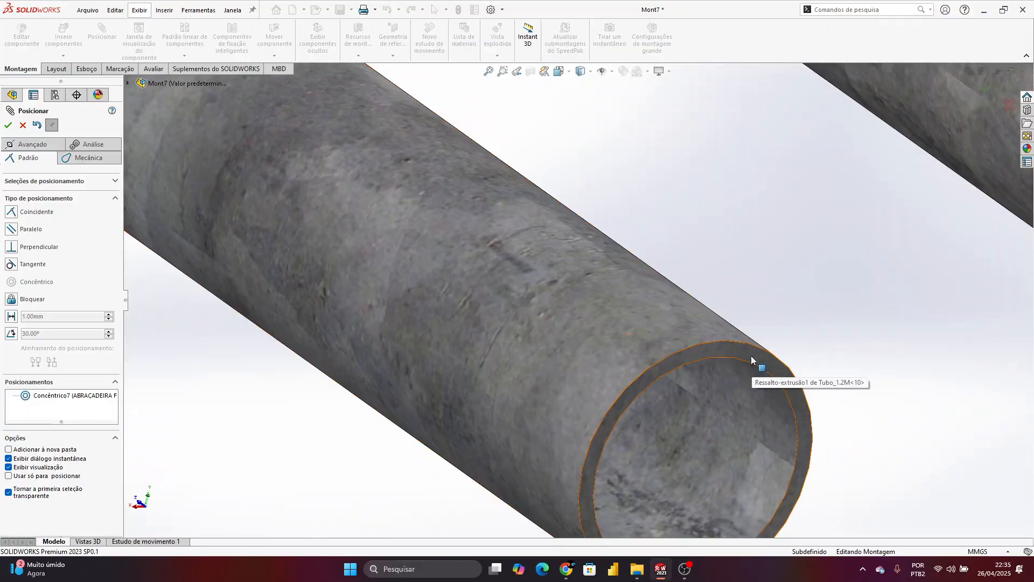
left_click(751, 357)
scroll(577, 323, "up", 4)
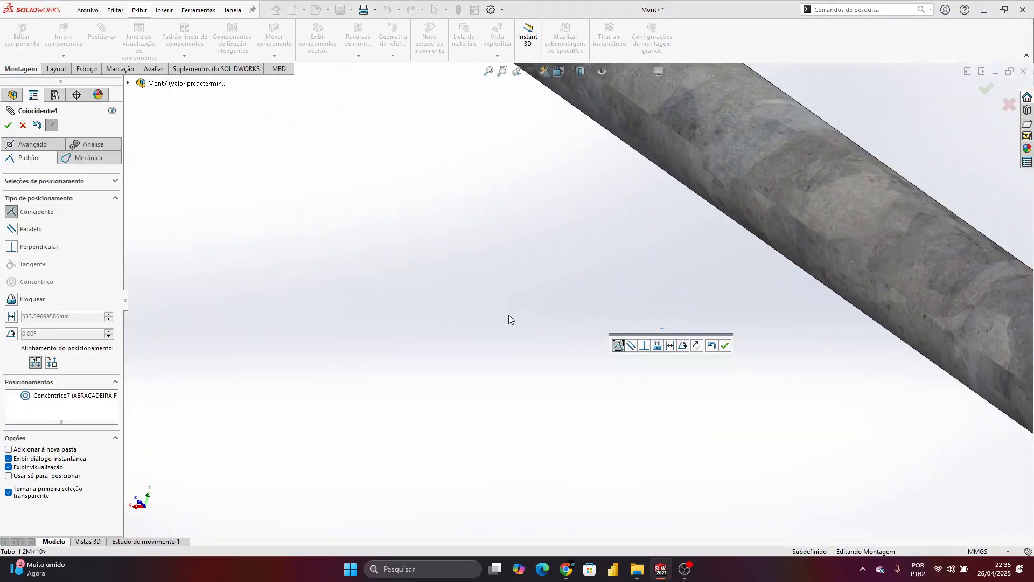
left_click(11, 316)
type("100")
key("Return")
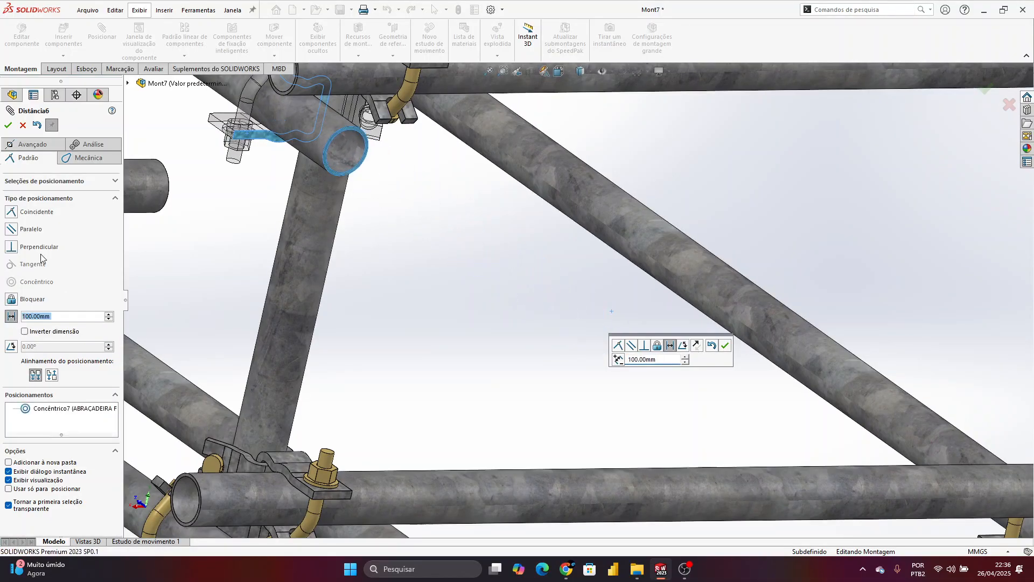
left_click(8, 126)
scroll(357, 172, "up", 7)
middle_click_drag(512, 228, 647, 250)
left_click(12, 128)
Insert the ABRAÇADEIRA FIXA part and place it beside the intermediate front upright near the 1.2 m tube ends
middle_click_drag(393, 176, 308, 267)
scroll(541, 291, "down", 10)
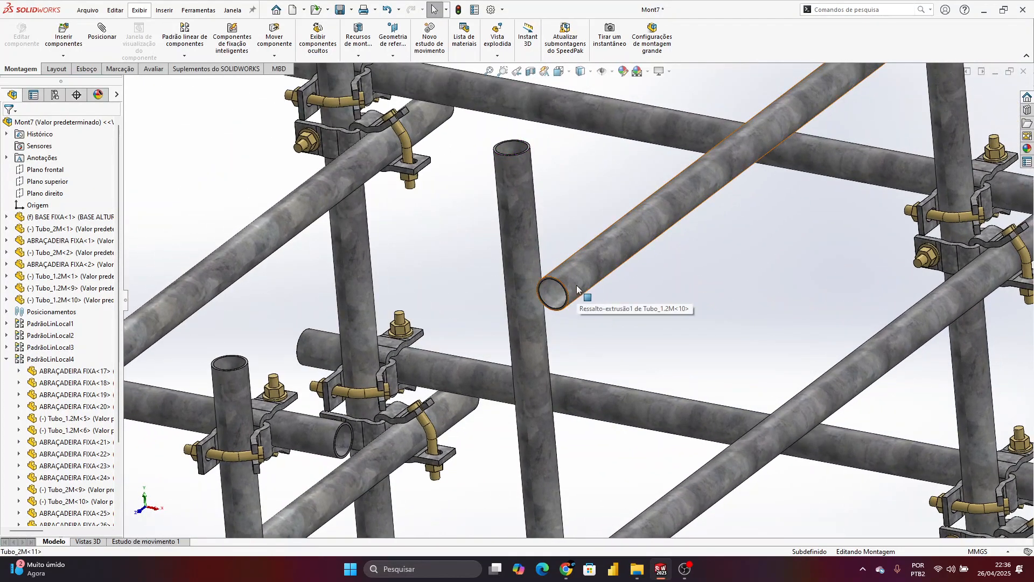
scroll(576, 287, "up", 8)
left_click(59, 39)
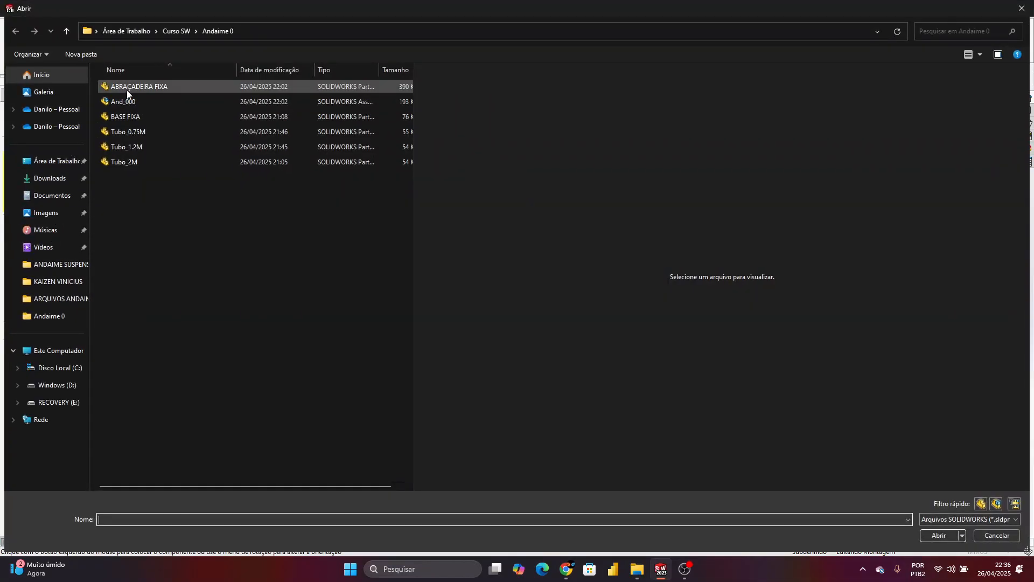
left_click(127, 89)
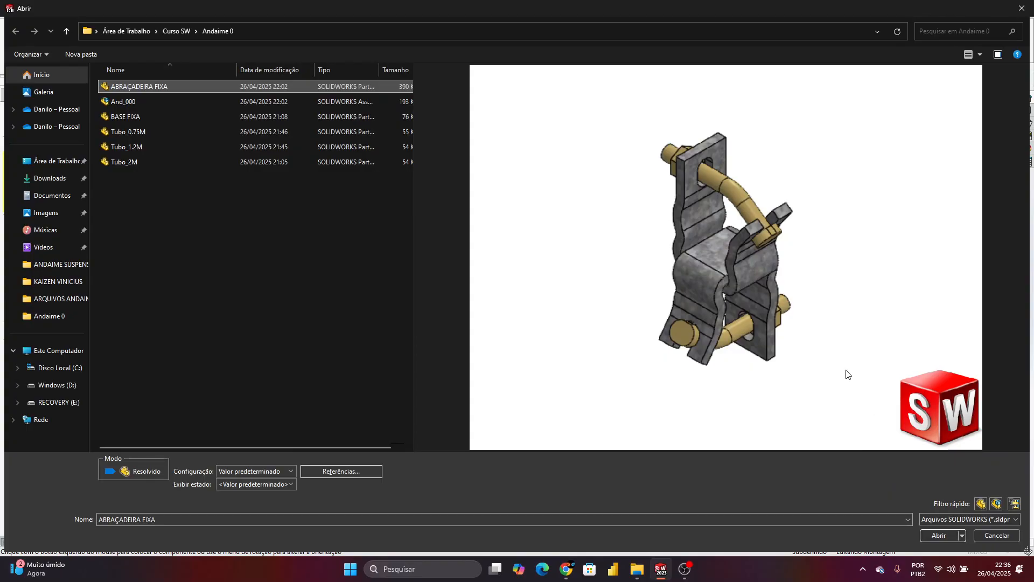
left_click(931, 536)
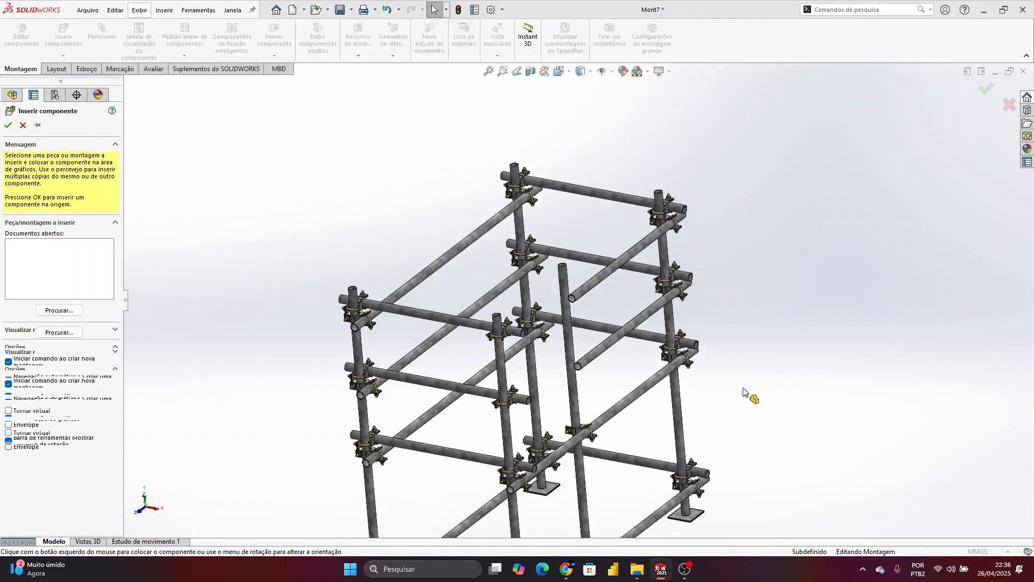
scroll(570, 364, "down", 4)
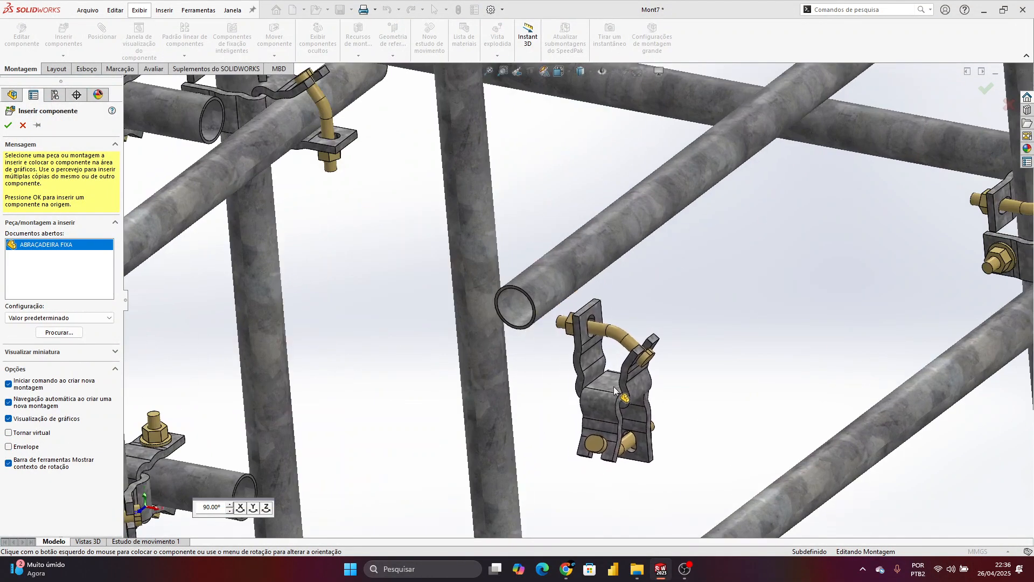
scroll(575, 353, "up", 5)
middle_click_drag(571, 326, 487, 345)
scroll(530, 290, "down", 6)
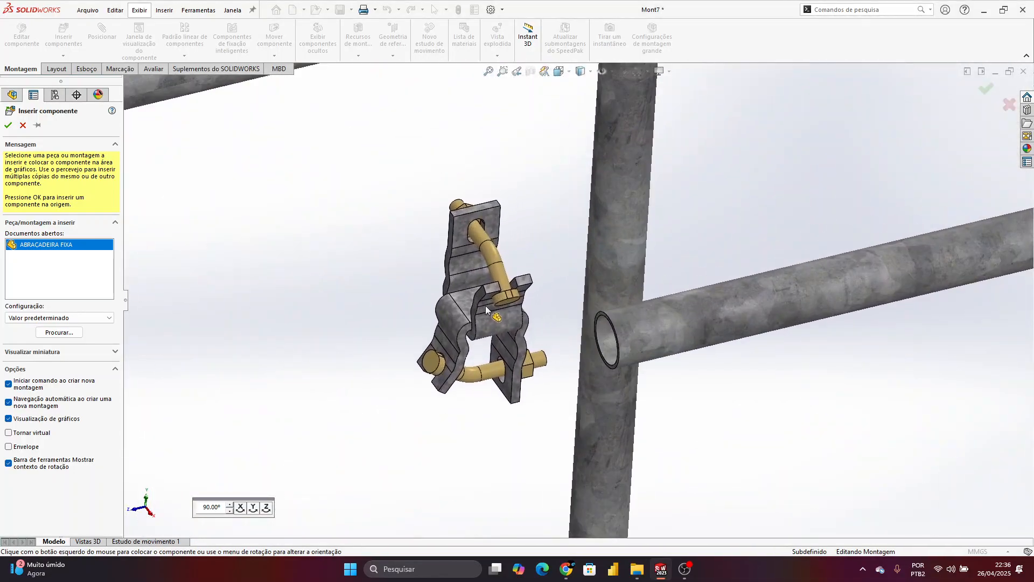
key("Escape")
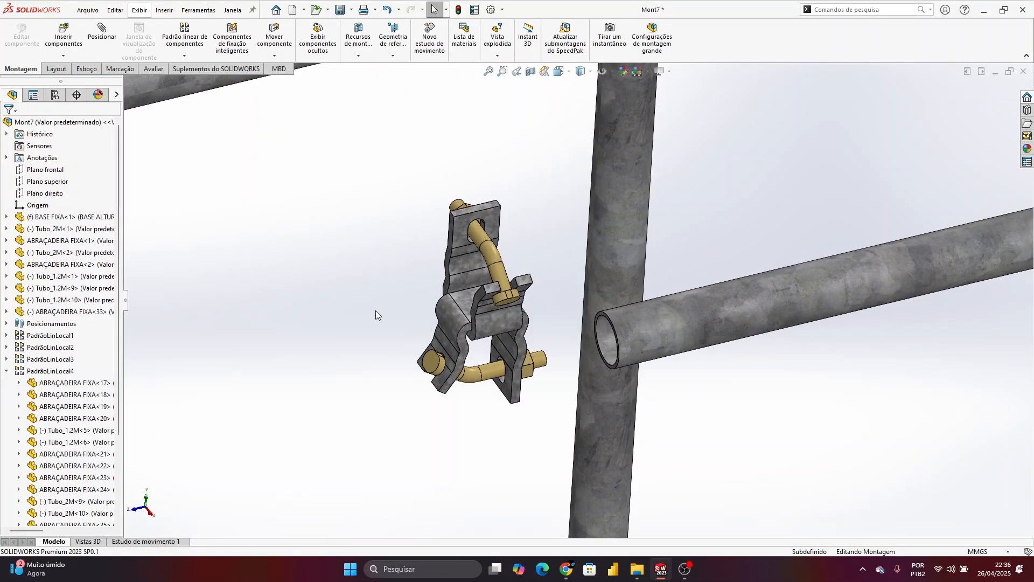
Mate the inserted clamp's inner curved face concentric with the intermediate front upright
scroll(352, 302, "down", 5)
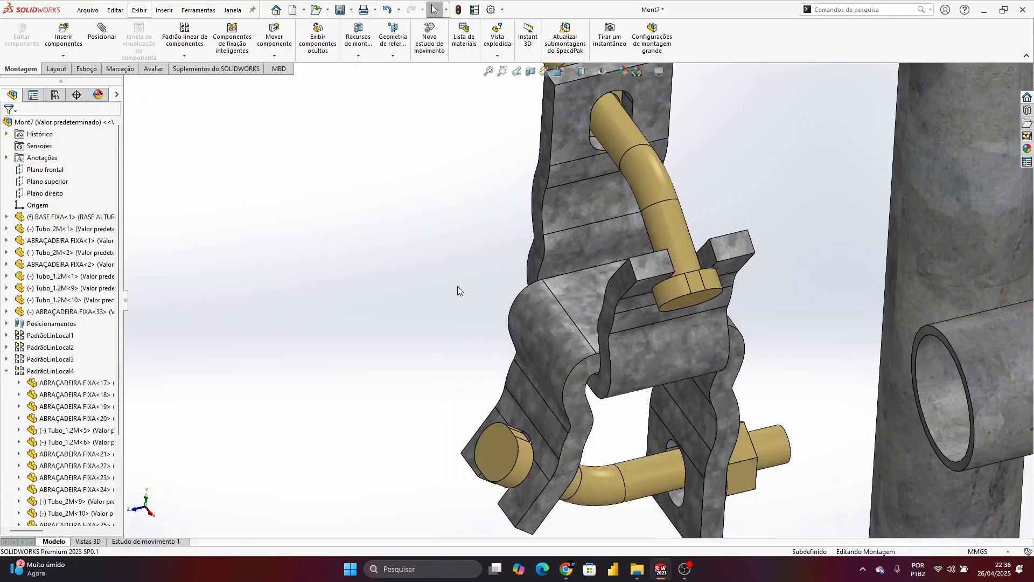
left_click(687, 416)
scroll(687, 415, "up", 5)
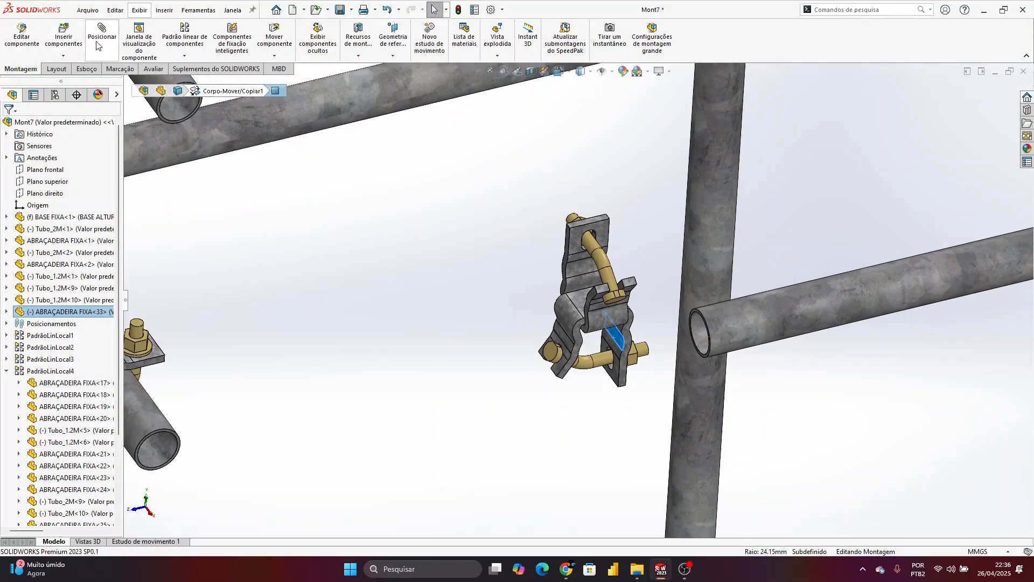
key("m")
left_click(706, 246)
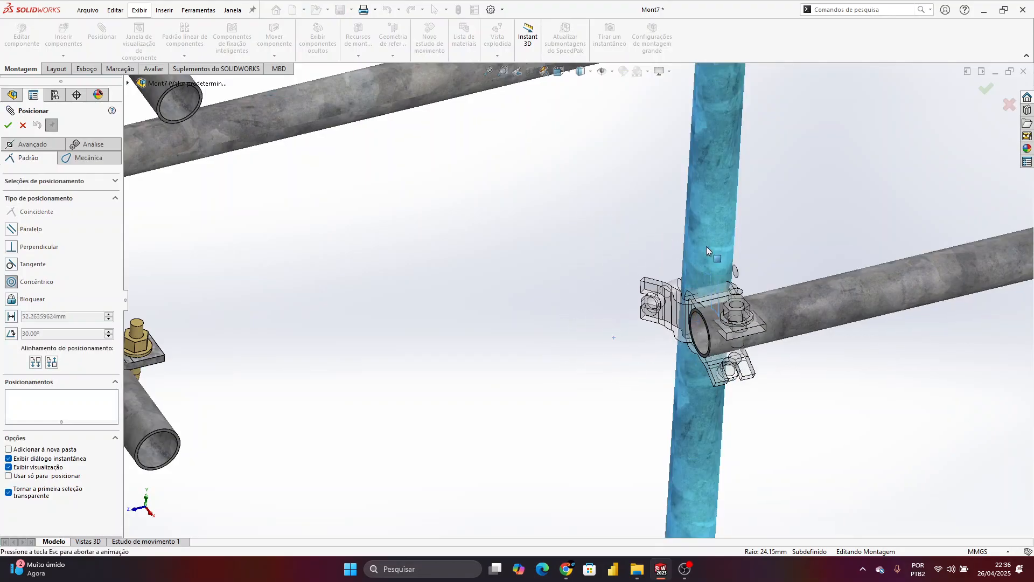
right_click(706, 251)
Mate the clamp's other cradle face concentric with the third-level 1.2 m tube and finish mating
scroll(719, 319, "down", 5)
middle_click_drag(720, 319, 767, 248)
scroll(654, 369, "up", 5)
middle_click_drag(654, 369, 603, 345)
scroll(602, 345, "down", 10)
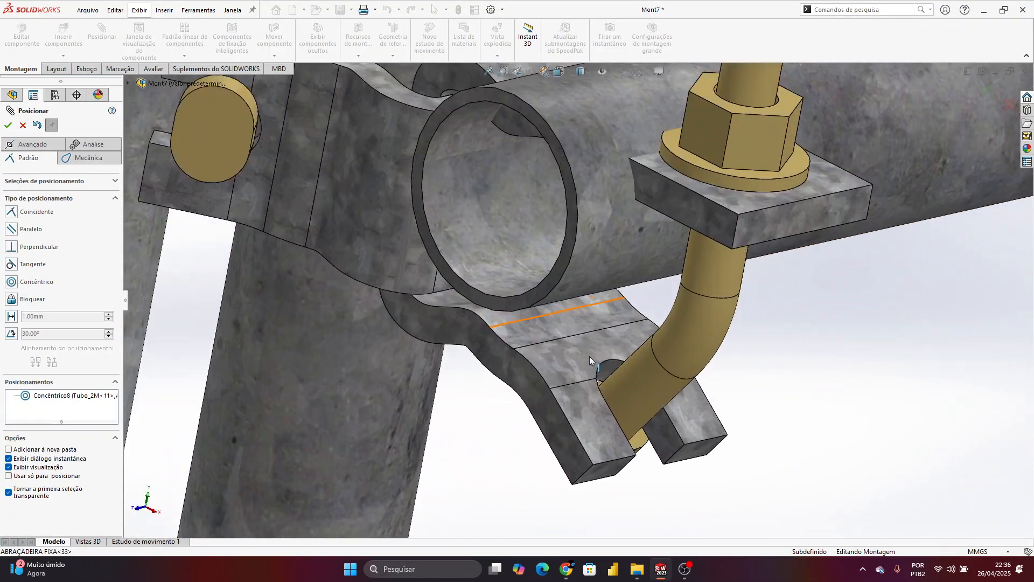
left_click(554, 315)
scroll(554, 315, "up", 10)
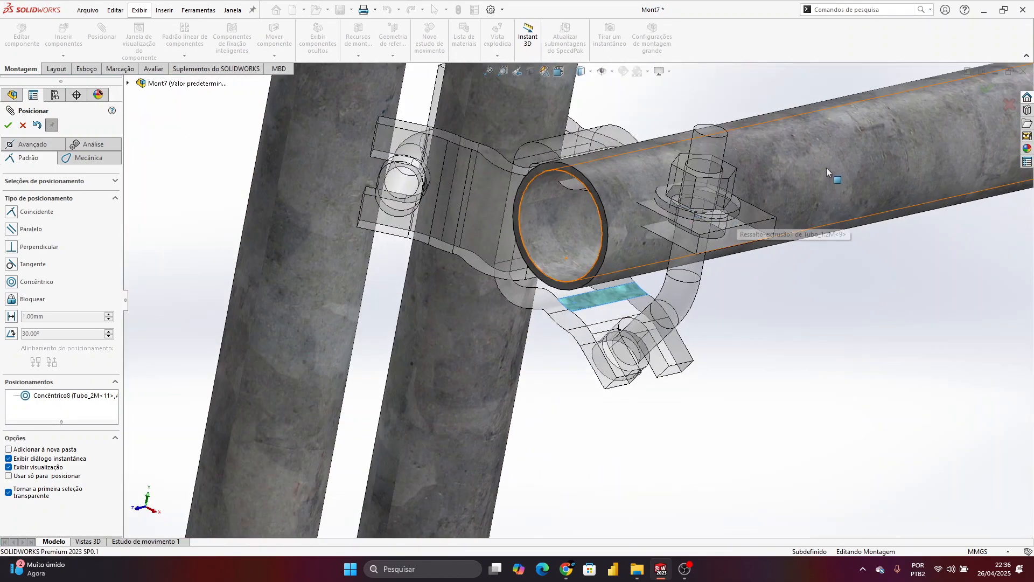
left_click(827, 171)
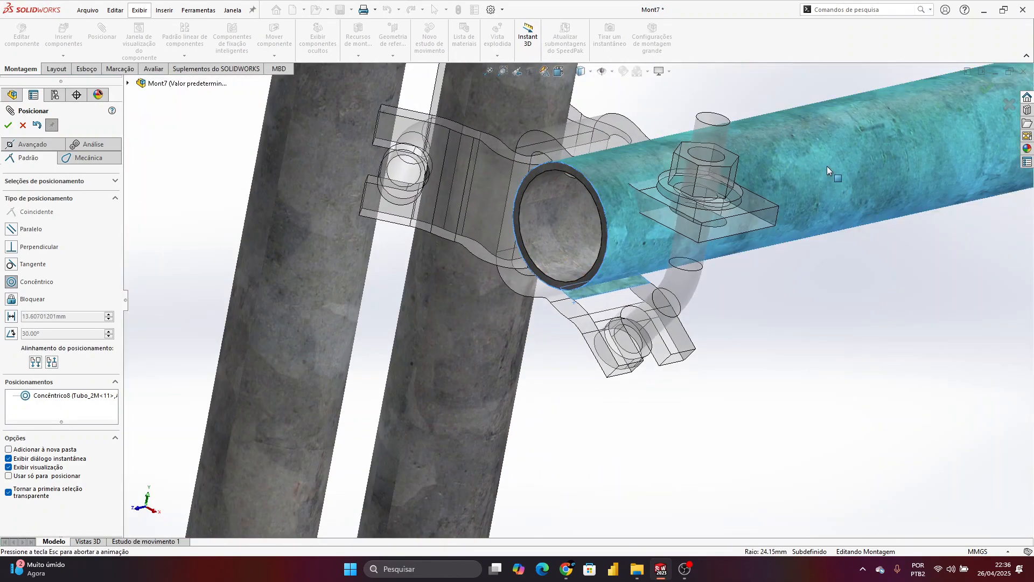
right_click(826, 165)
scroll(648, 212, "up", 10)
scroll(611, 228, "up", 5)
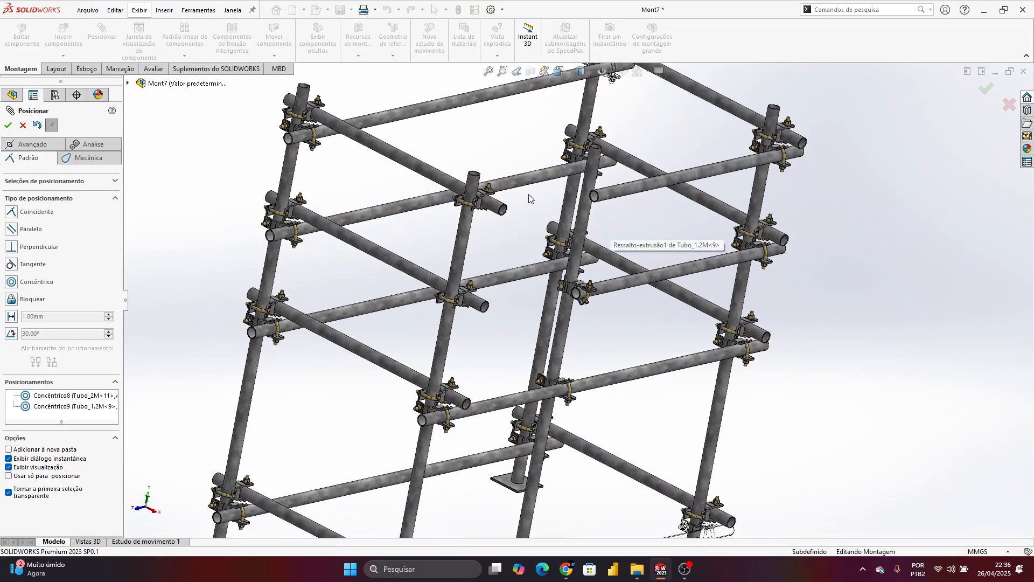
scroll(641, 202, "down", 2)
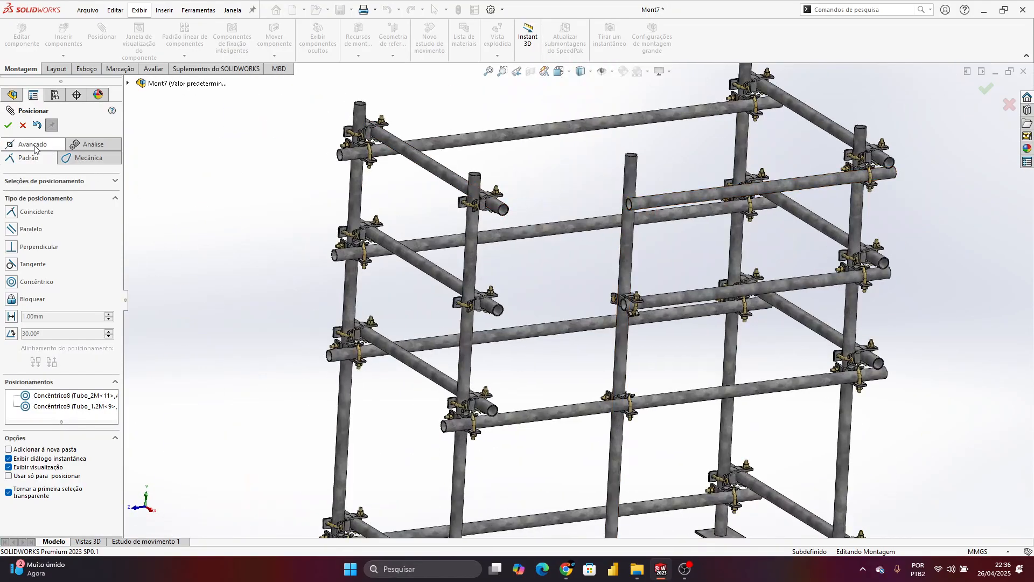
left_click(8, 125)
Insert a second ABRAÇADEIRA FIXA part and place it beside the upper part of the intermediate front upright
left_click(63, 38)
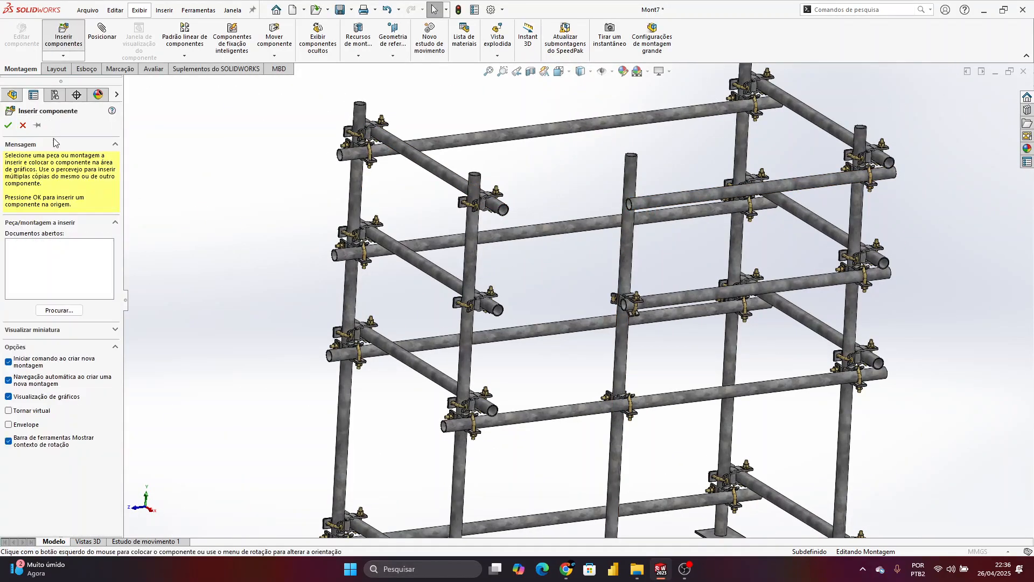
left_click(116, 88)
left_click(939, 535)
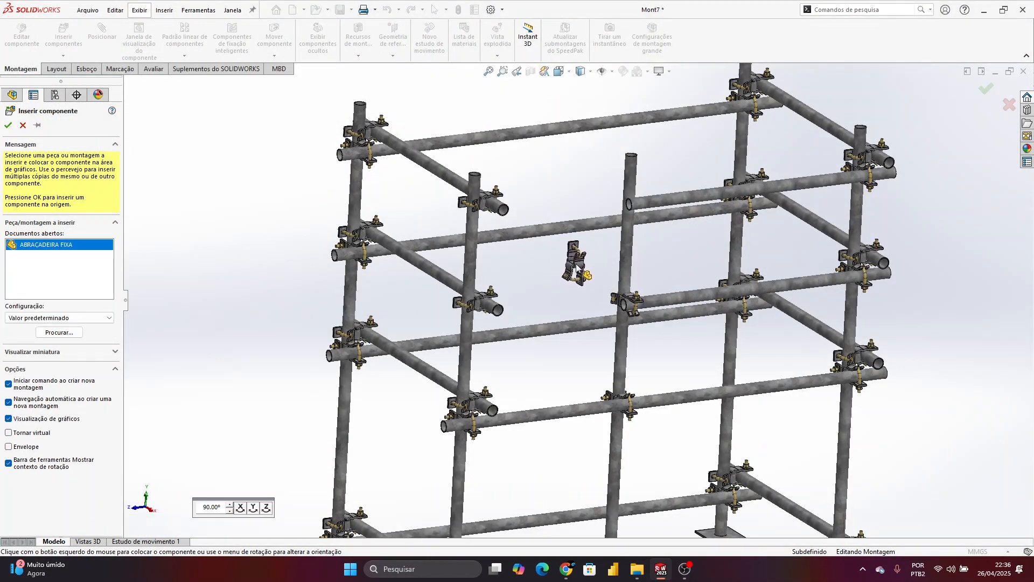
left_click(577, 265)
Mate the second clamp's inner curved face concentric with the intermediate upright near the top 1.2 m tube
scroll(580, 280, "down", 8)
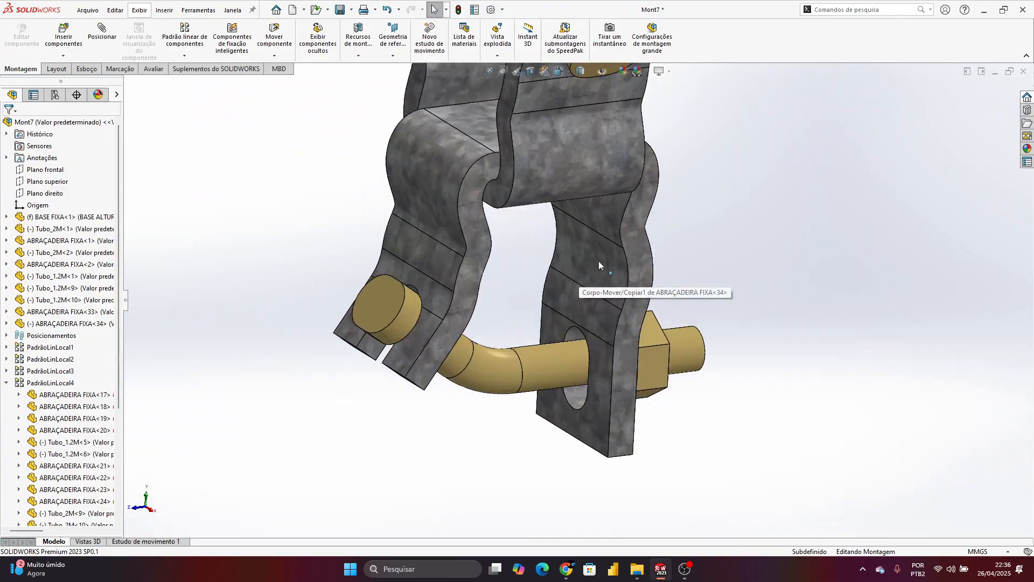
left_click(599, 261)
scroll(599, 261, "up", 10)
left_click(651, 160, "ctrl")
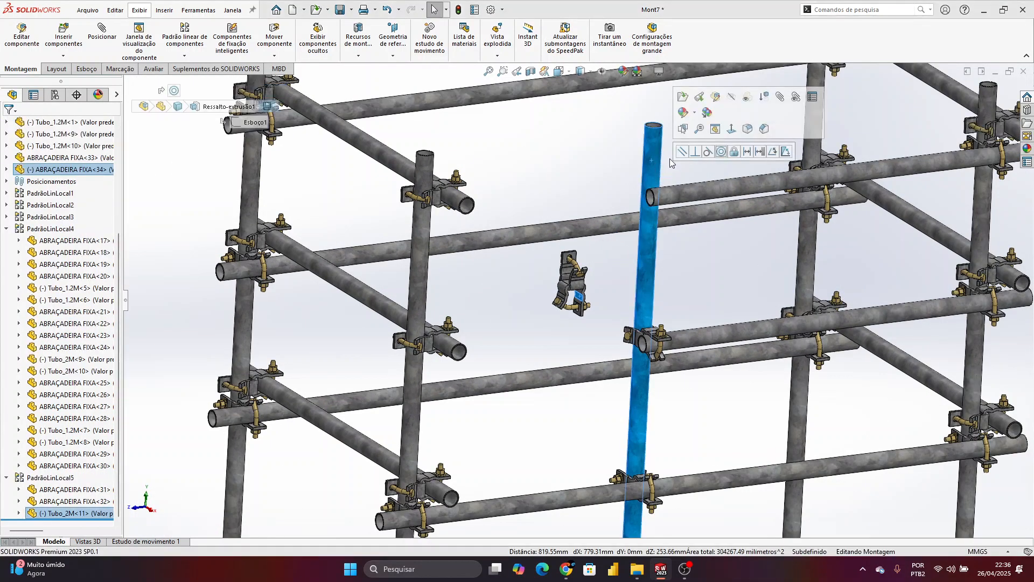
left_click(721, 151)
left_click(574, 172)
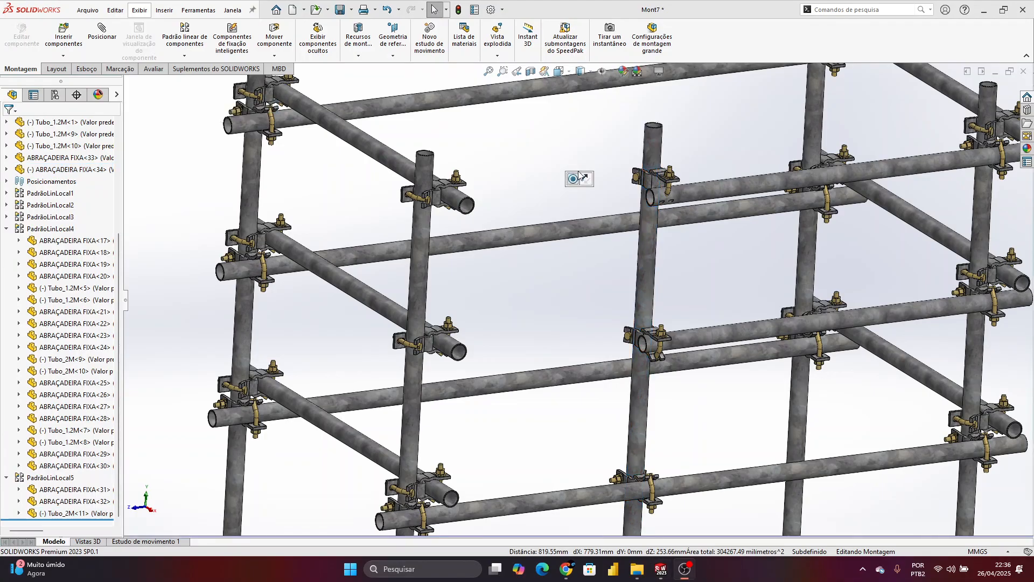
Mate the second clamp's other cradle face concentric with the top 1.2 m tube, finish mating, and show the scaffold in isometric view
scroll(641, 177, "down", 8)
middle_click_drag(640, 176, 622, 224)
left_click(614, 247)
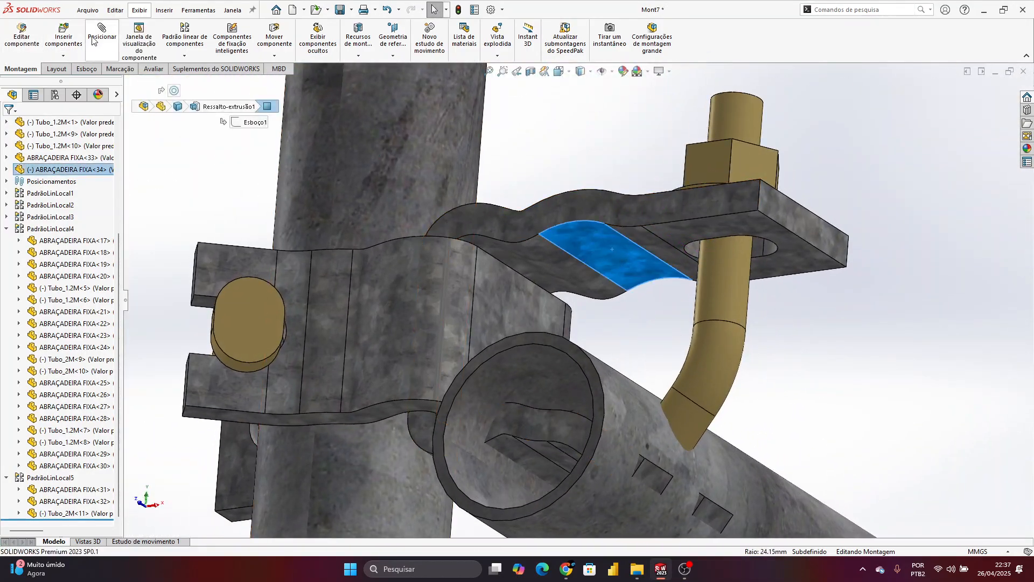
scroll(661, 426, "up", 3)
left_click(702, 441)
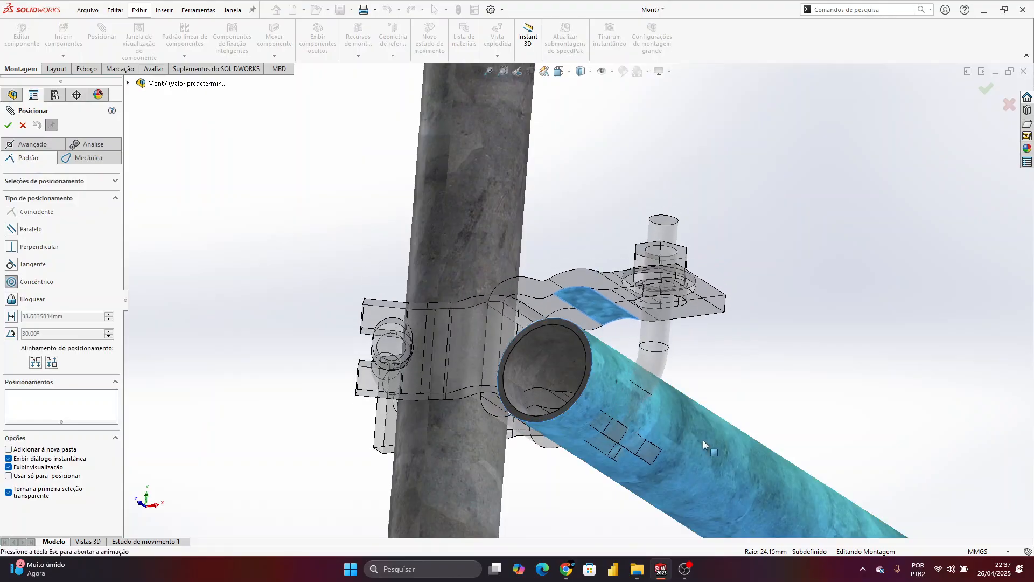
right_click(702, 440)
scroll(623, 369, "up", 5)
scroll(623, 371, "up", 6)
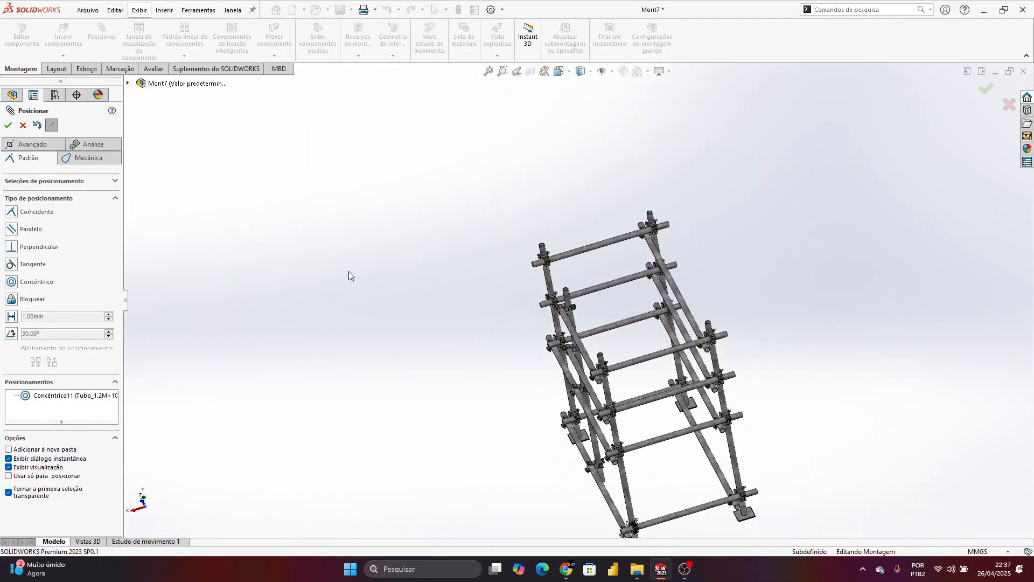
left_click(8, 125)
key("ctrl+7")
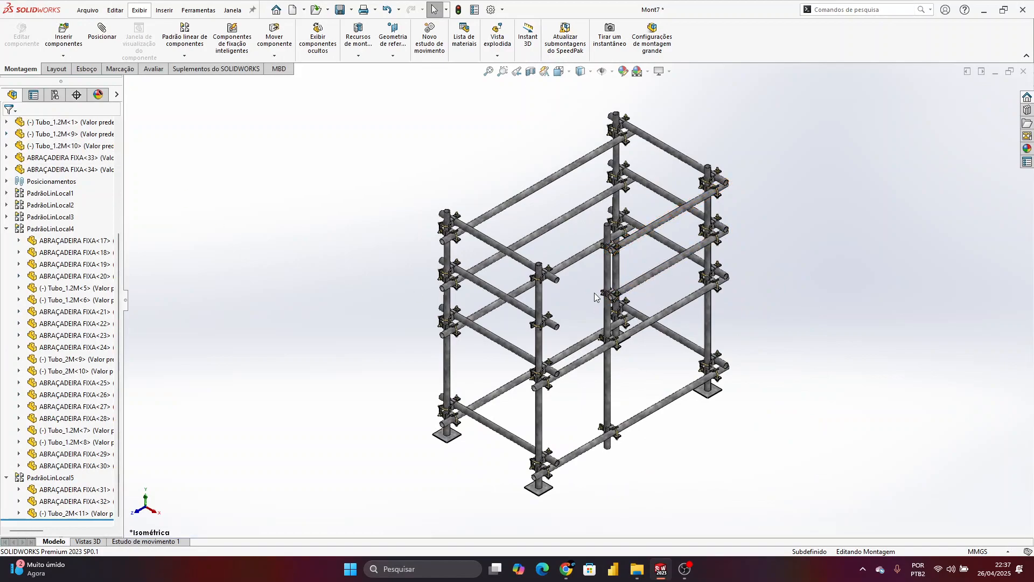
Edit the linear pattern PadrãoLinLocal5 to also copy the fixed base of the front corner upright beneath the intermediate upright
middle_click_drag(577, 308, 552, 289)
scroll(551, 289, "down", 1)
middle_click_drag(438, 260, 479, 312)
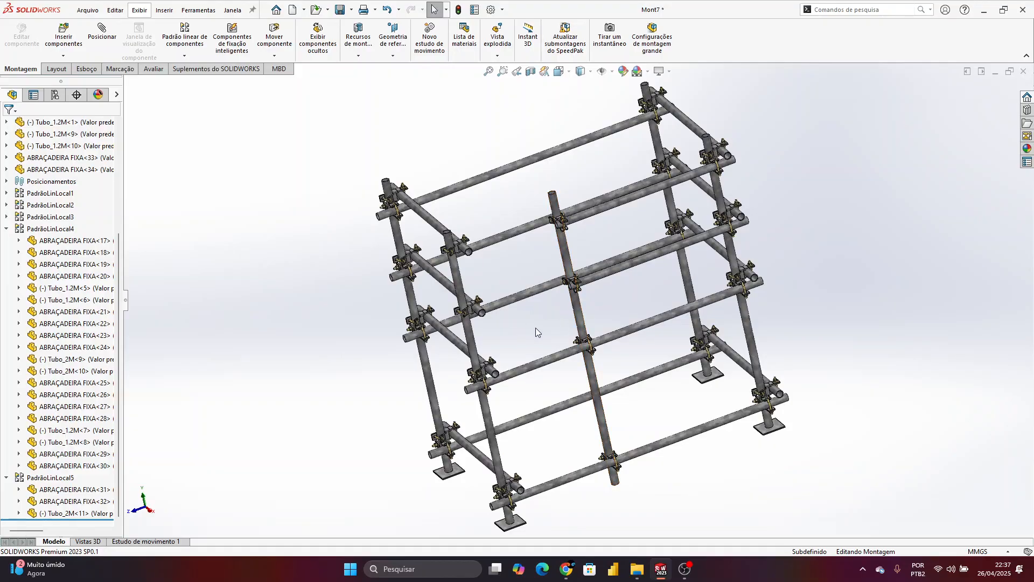
scroll(629, 324, "down", 3)
scroll(629, 324, "up", 3)
middle_click_drag(547, 377, 570, 413)
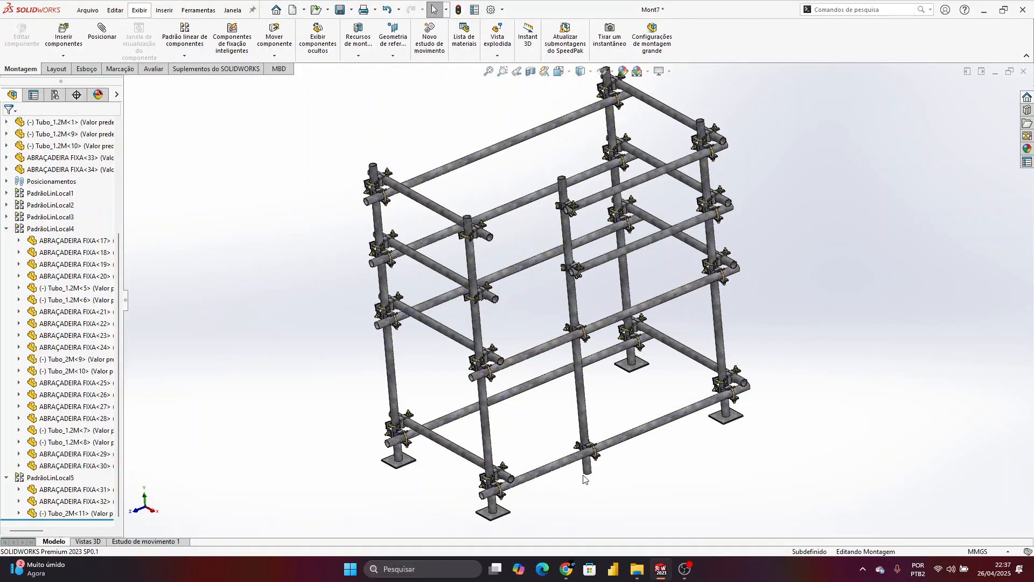
scroll(584, 476, "down", 4)
scroll(592, 386, "up", 2)
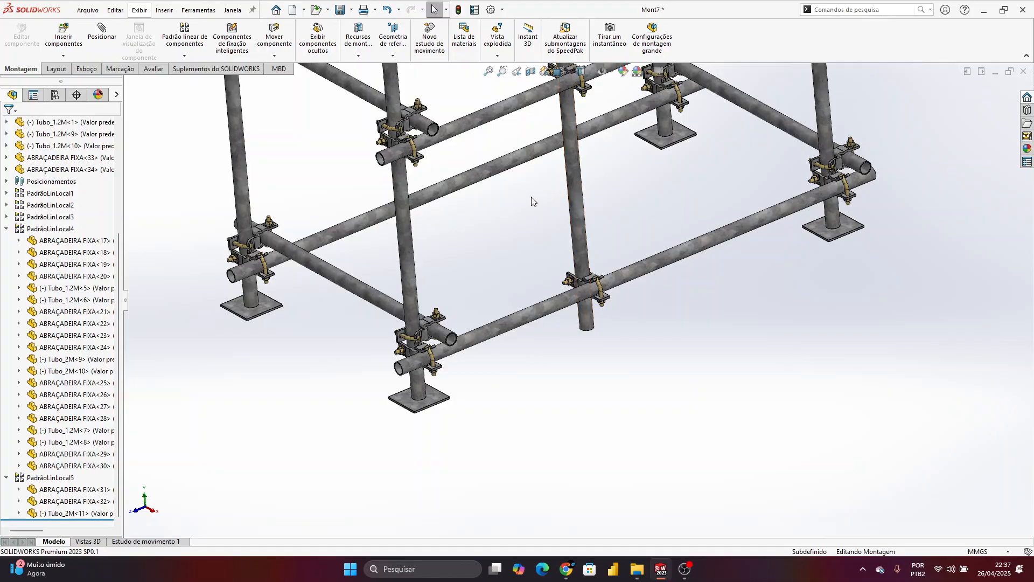
left_click(578, 190)
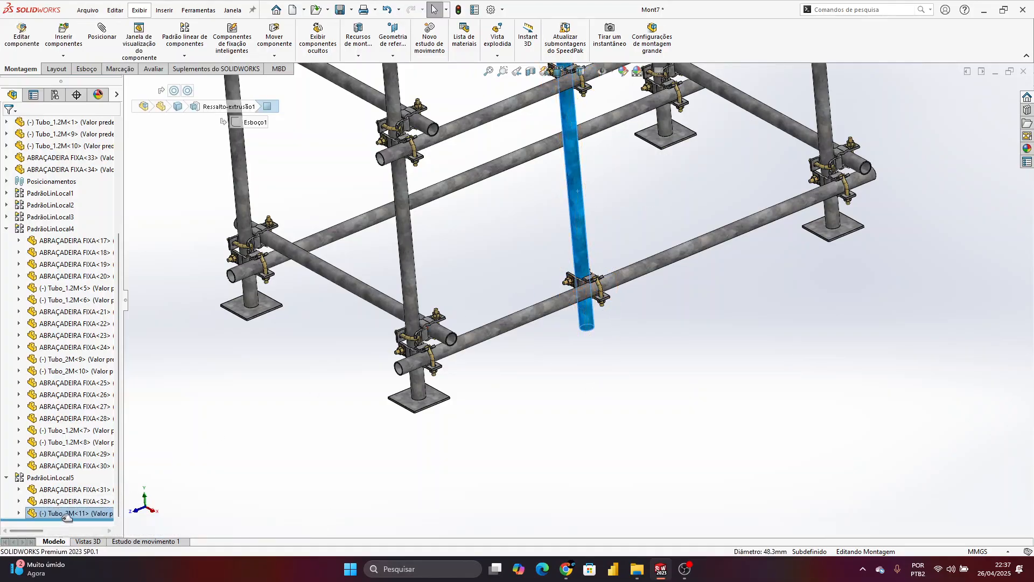
right_click(61, 479)
left_click(66, 311)
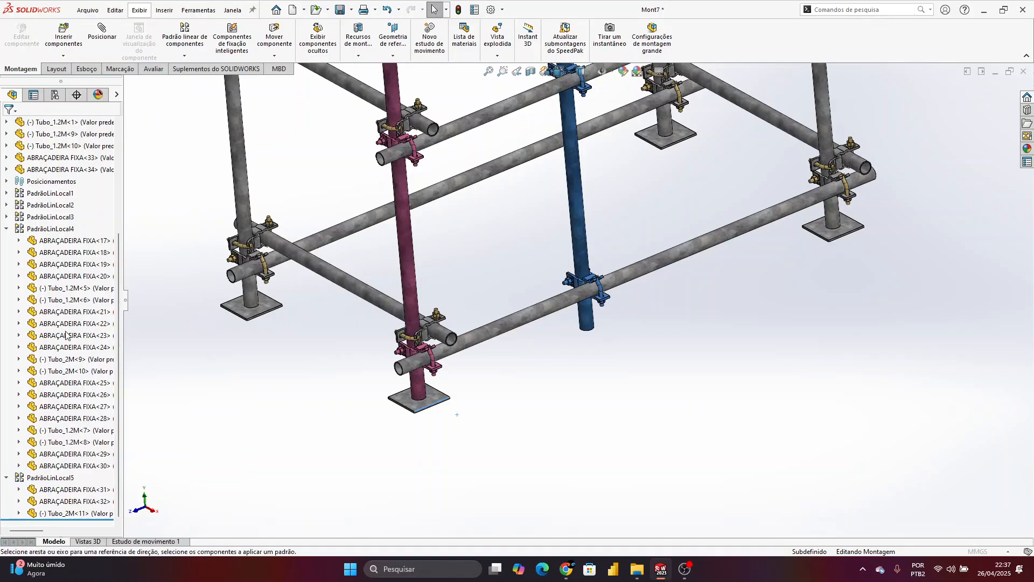
left_click(50, 379)
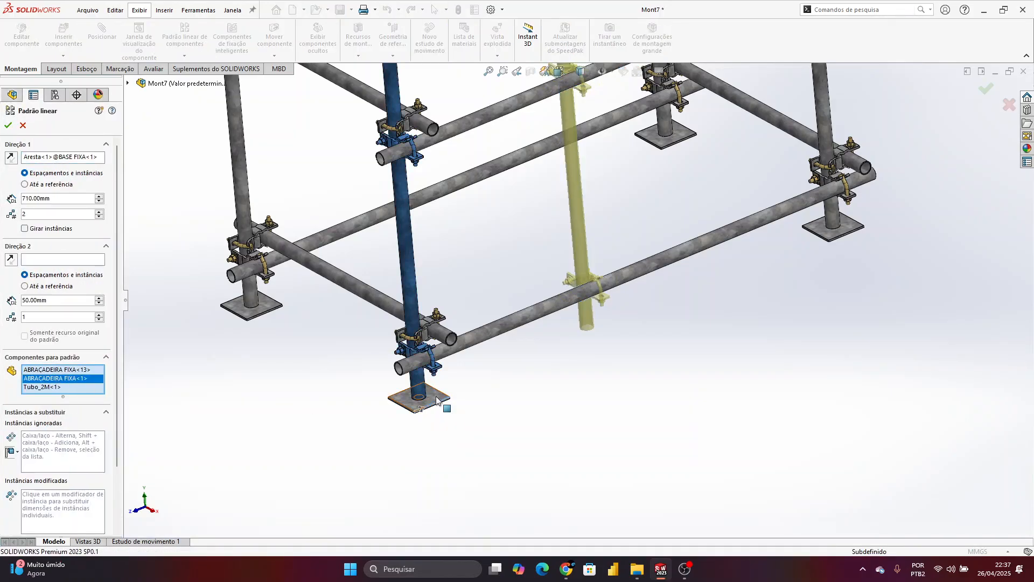
left_click(436, 400)
left_click(8, 125)
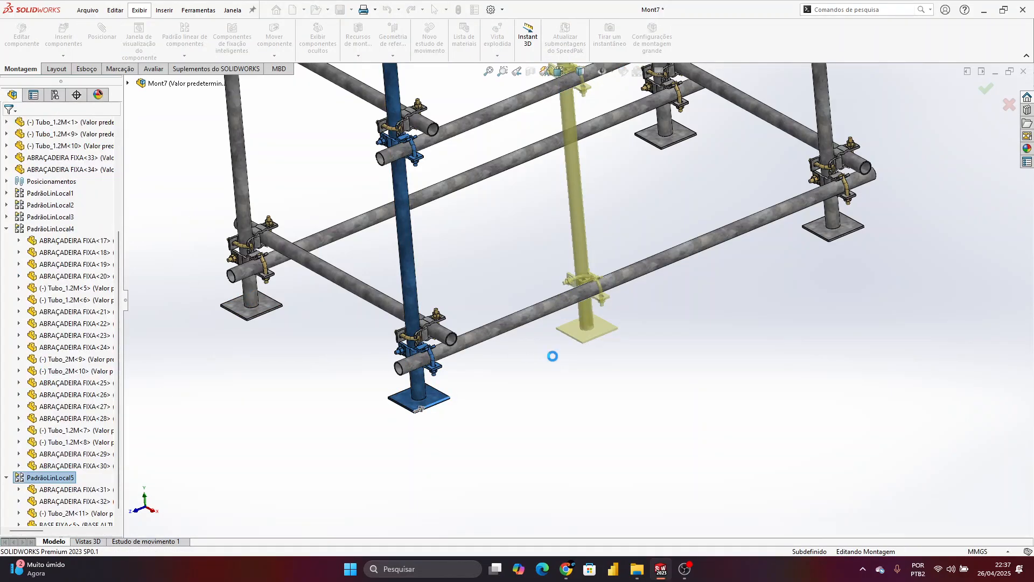
Examine the whole scaffold with its new intermediate base from several angles and in isometric view
scroll(553, 360, "up", 3)
left_click(270, 226)
scroll(285, 239, "up", 4)
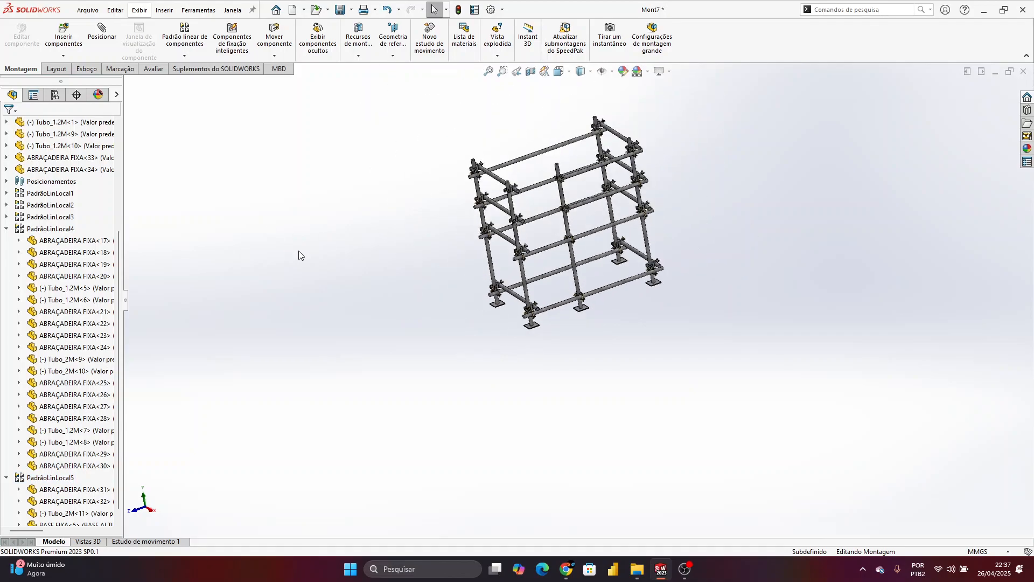
scroll(552, 223, "down", 5)
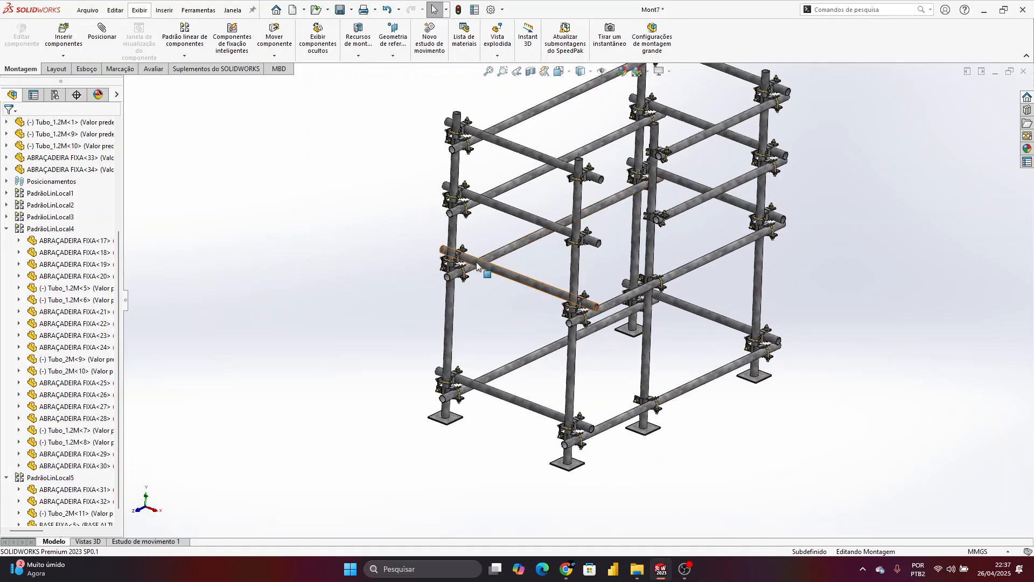
middle_click_drag(583, 254, 643, 338)
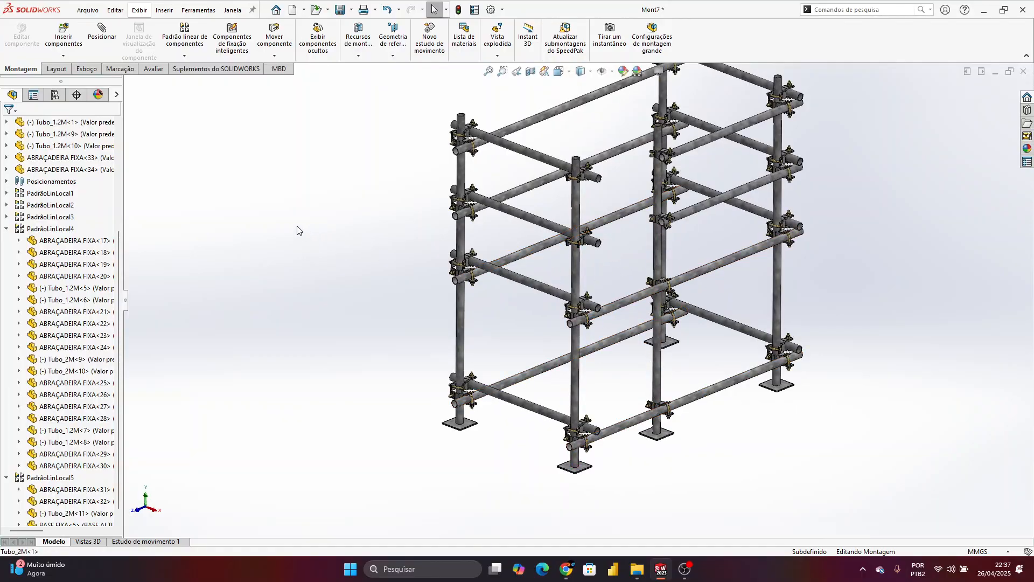
key("ctrl+7")
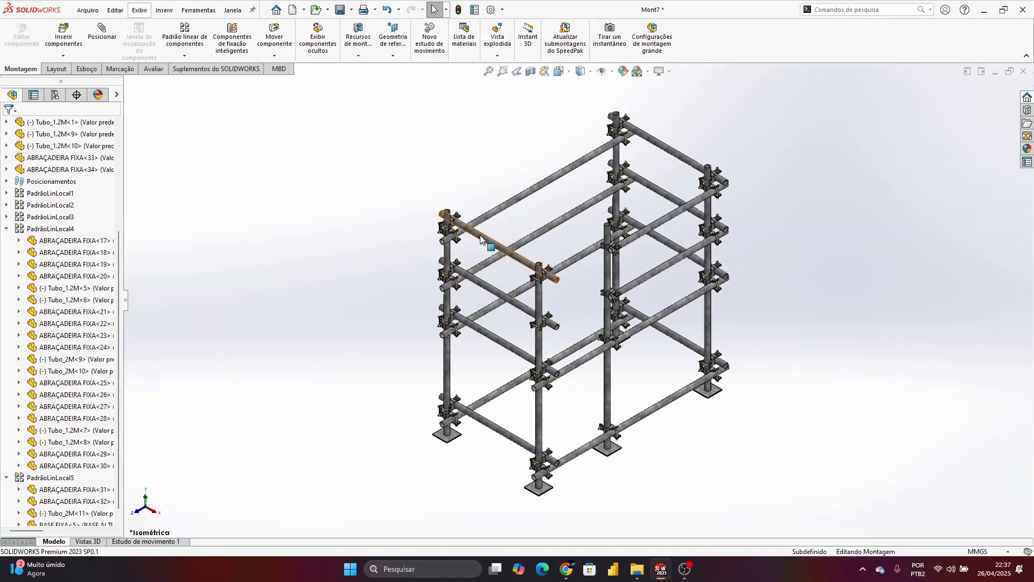
middle_click_drag(487, 229, 420, 236, "ctrl")
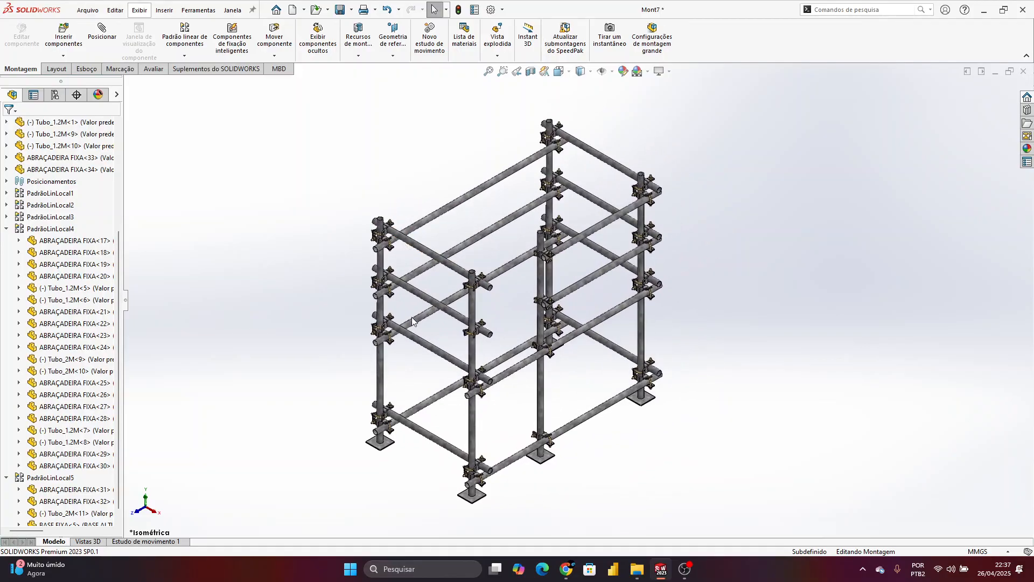
scroll(518, 417, "down", 5)
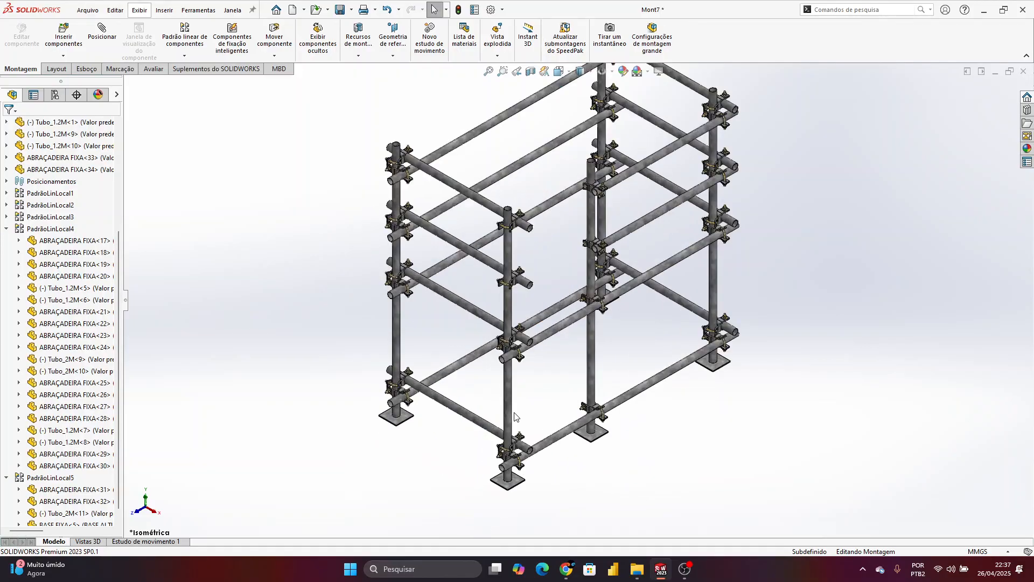
scroll(518, 417, "up", 5)
Inspect the lower front corner joint, picking out its upright tube, base, horizontal 2 m tube and fixed clamp
scroll(556, 325, "down", 6)
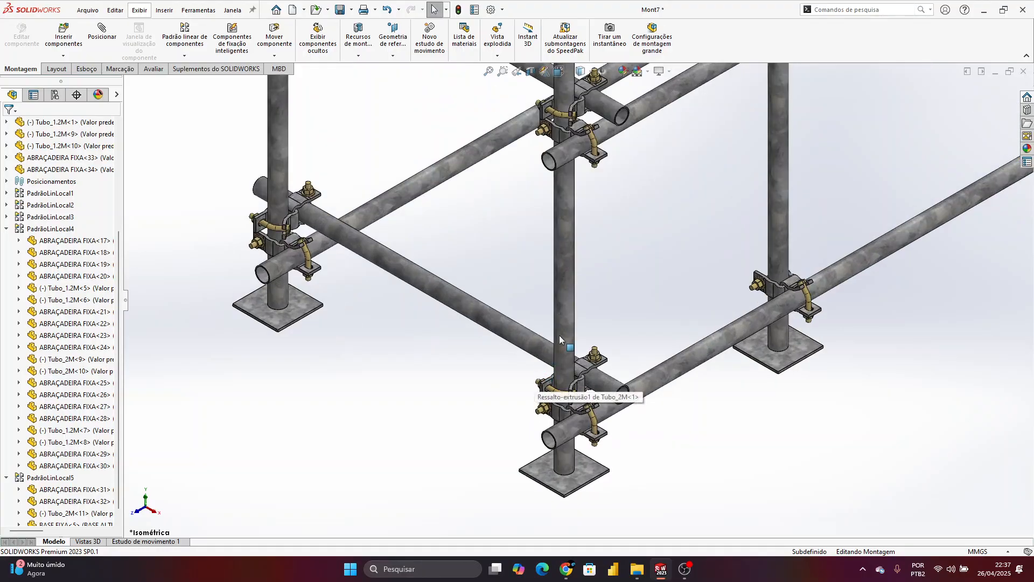
left_click(559, 336)
left_click(572, 486)
left_click(428, 430)
scroll(552, 424, "down", 1)
scroll(551, 425, "down", 2)
left_click(591, 405)
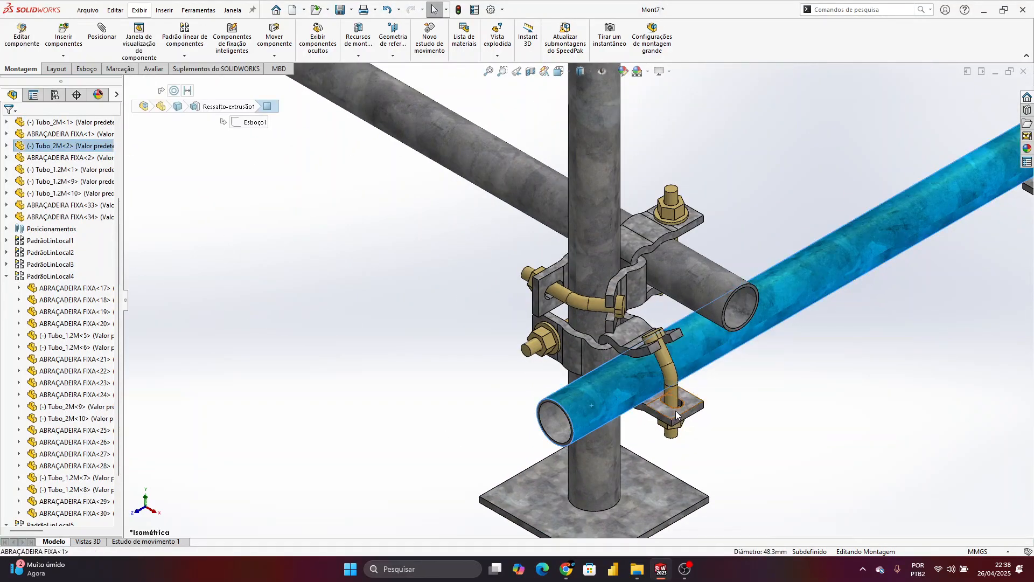
left_click(675, 411)
Review the complete scaffold in front and right views, ending in the isometric view
scroll(676, 411, "up", 2)
scroll(603, 299, "up", 2)
scroll(603, 299, "up", 3)
scroll(556, 296, "down", 3)
scroll(512, 232, "up", 4)
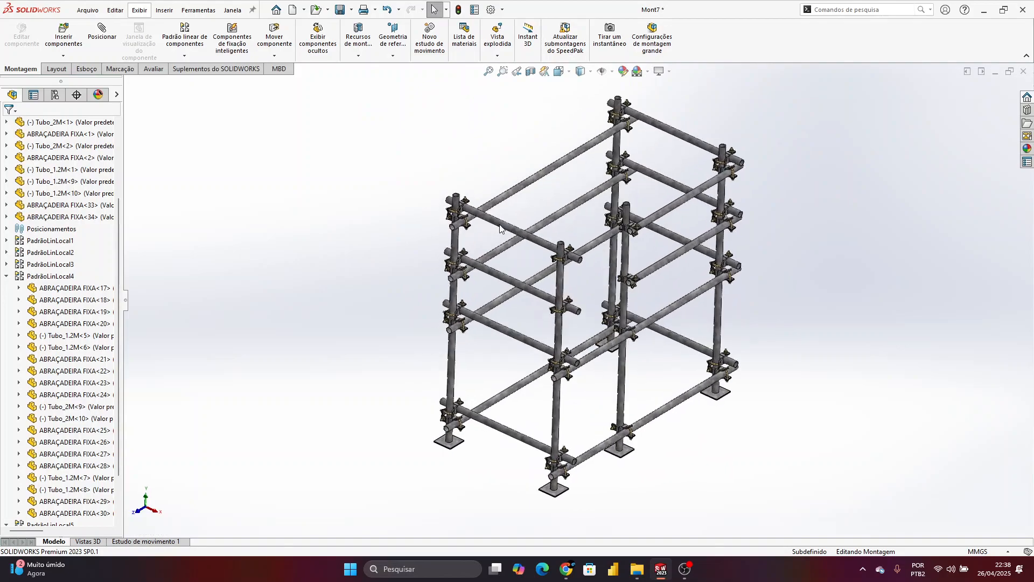
key("ctrl+1")
key("ctrl+7")
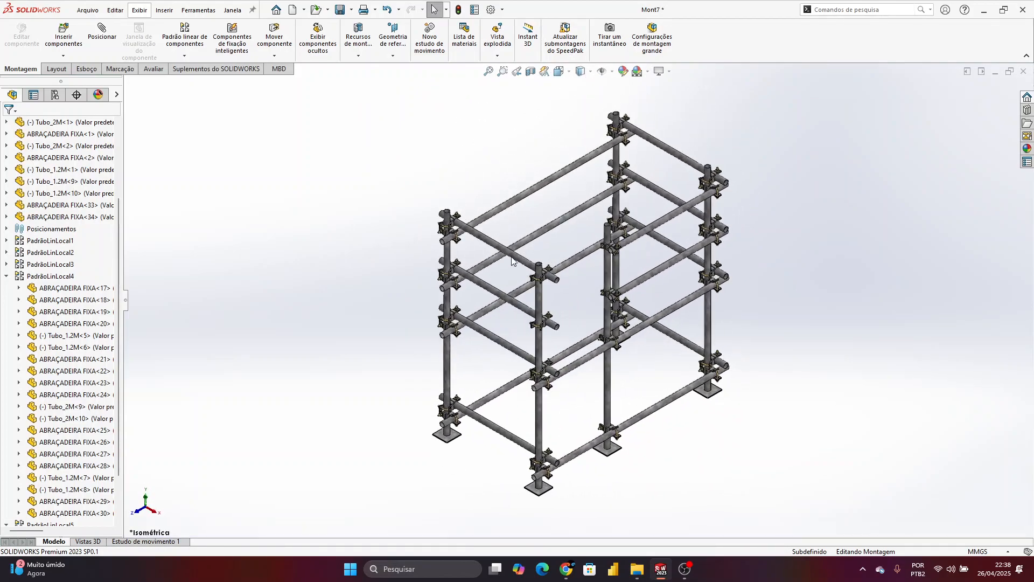
key("space")
left_click(523, 383)
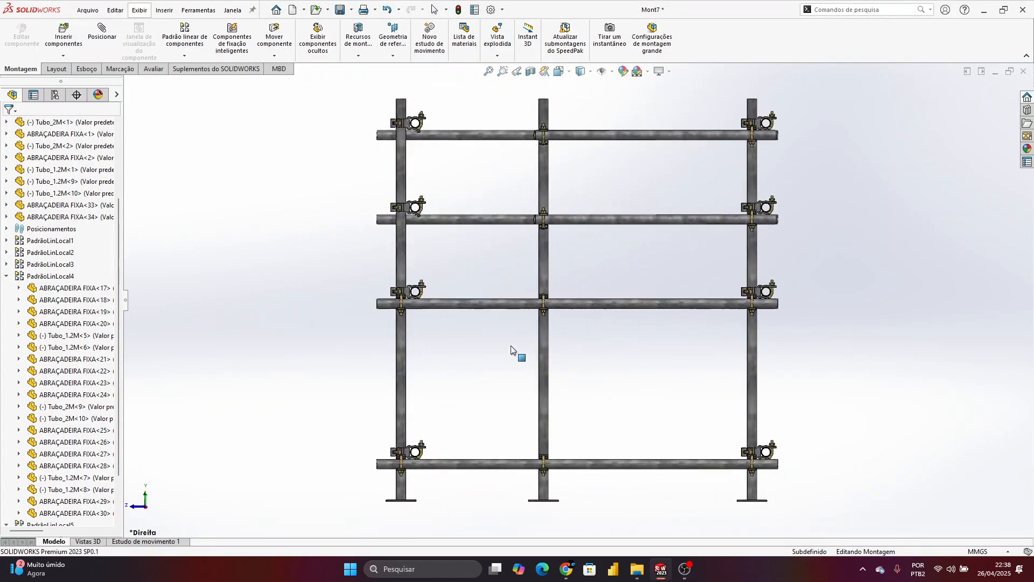
key("ctrl+7")
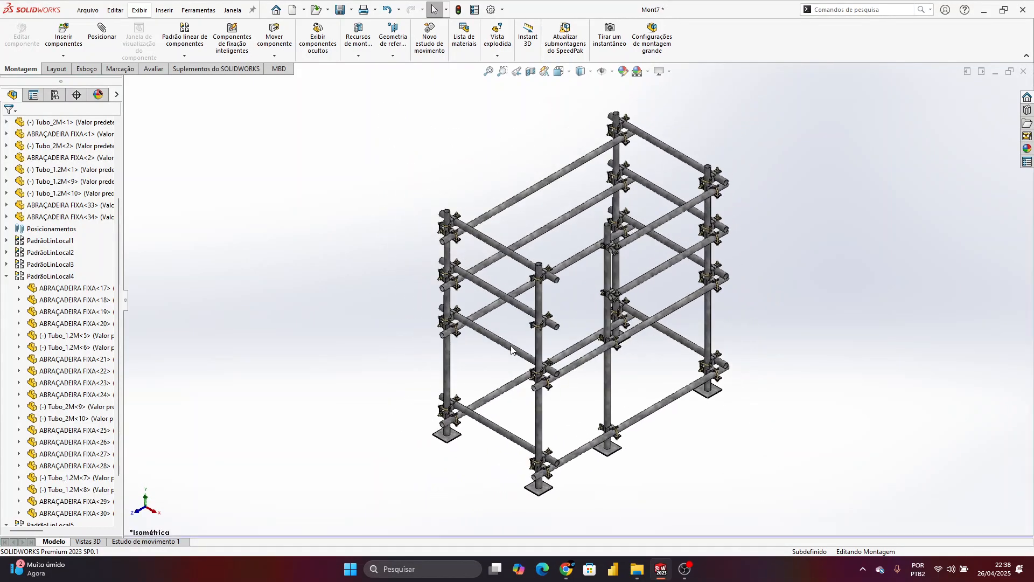
left_click(712, 547)
left_click(814, 443)
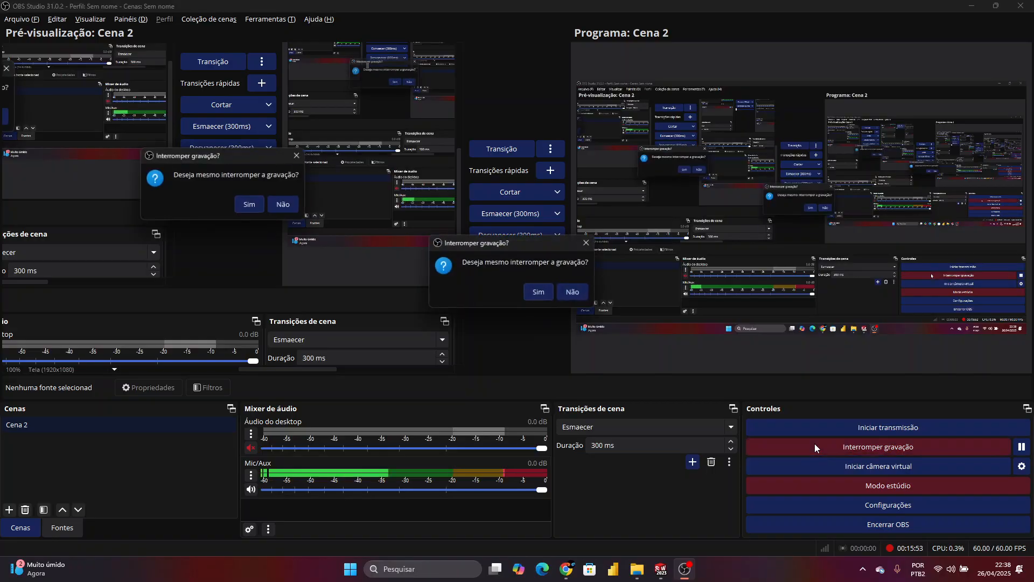